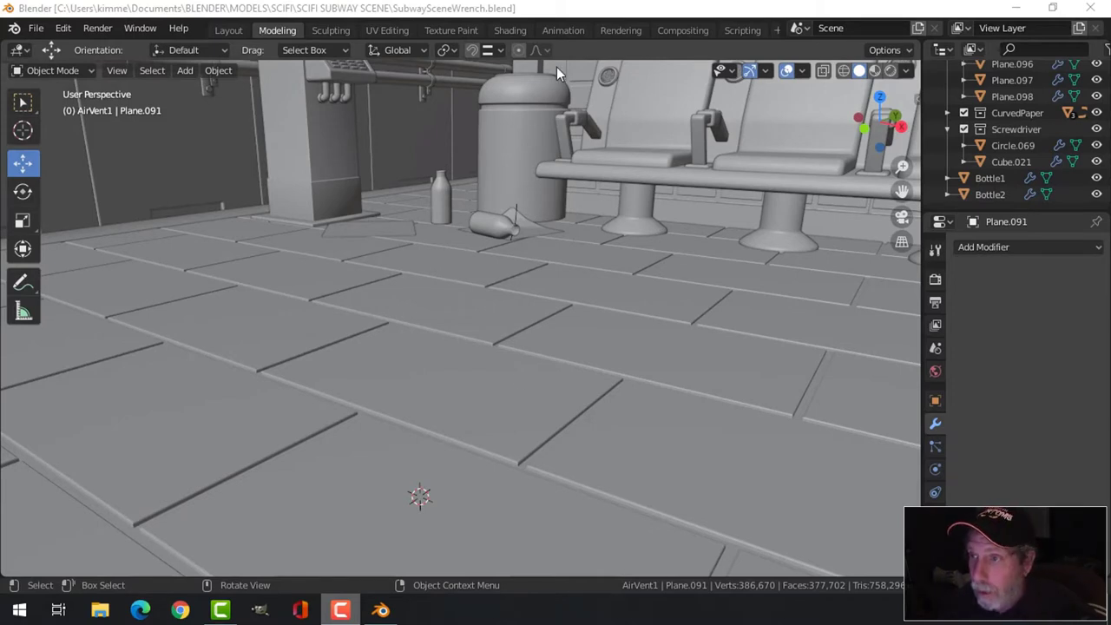
# Snap the 3D cursor to the centre of the floor tile face beside the two bottles, leaving nothing selected.
pyautogui.click(488, 308)
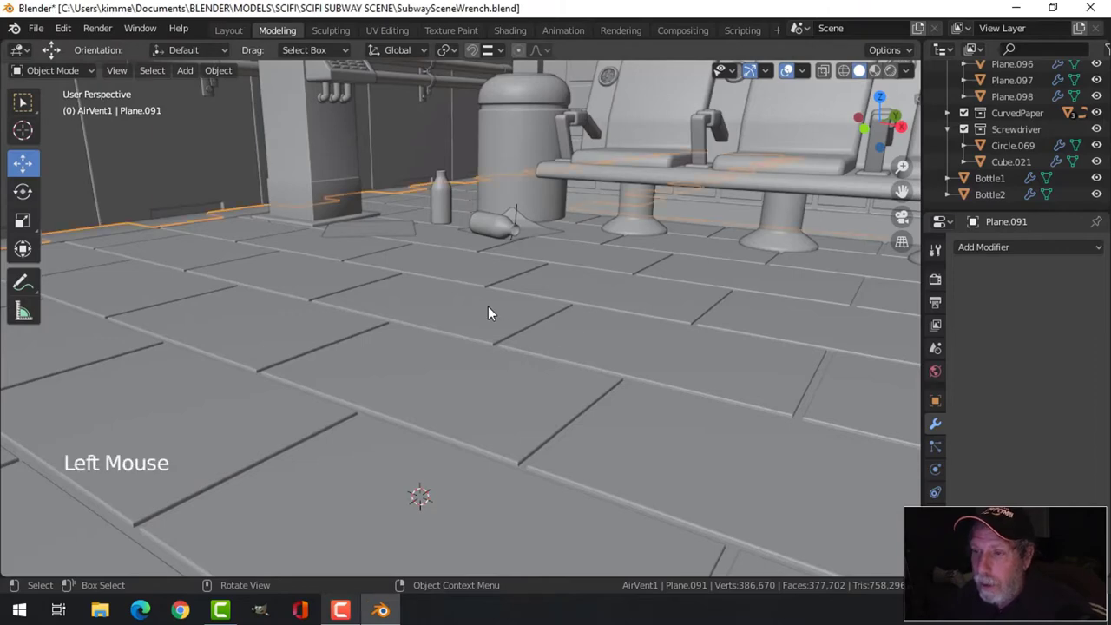
pyautogui.press('Tab')
pyautogui.moveTo(496, 318); pyautogui.dragTo(512, 343, button='middle')
pyautogui.press('3')
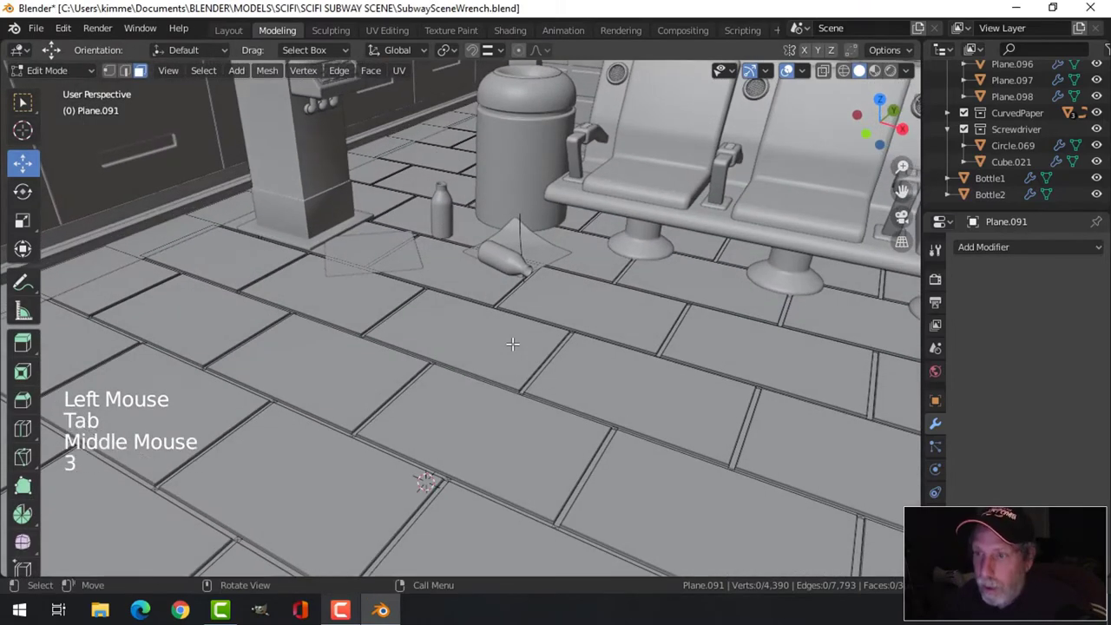
pyautogui.click(447, 262)
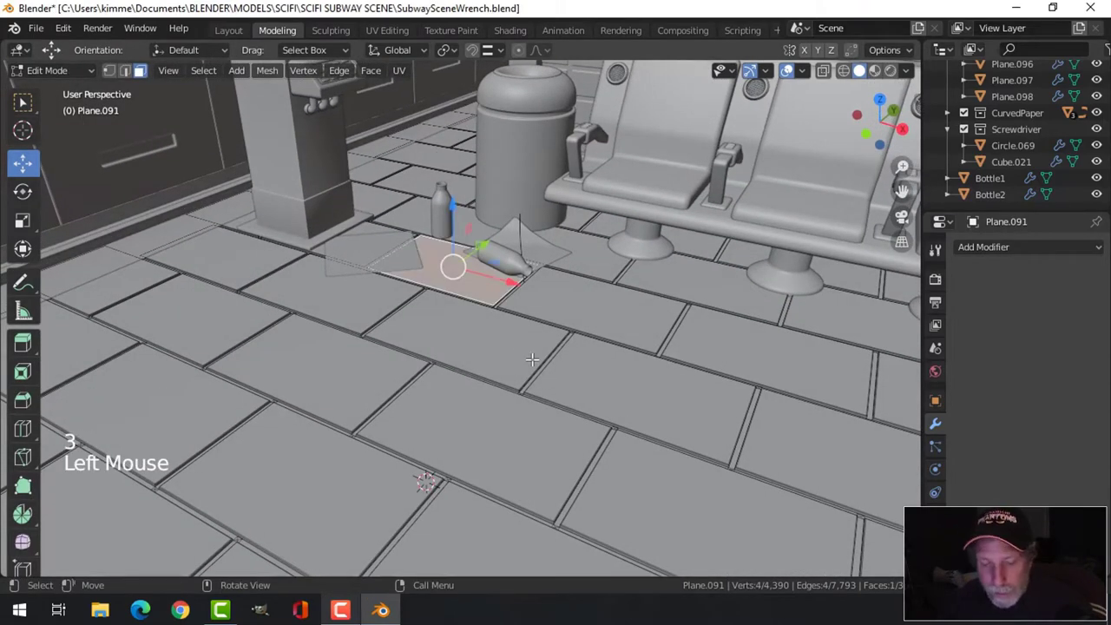
pyautogui.hotkey('shift', 's')
pyautogui.click(531, 454)
pyautogui.hotkey('alt', 'a')
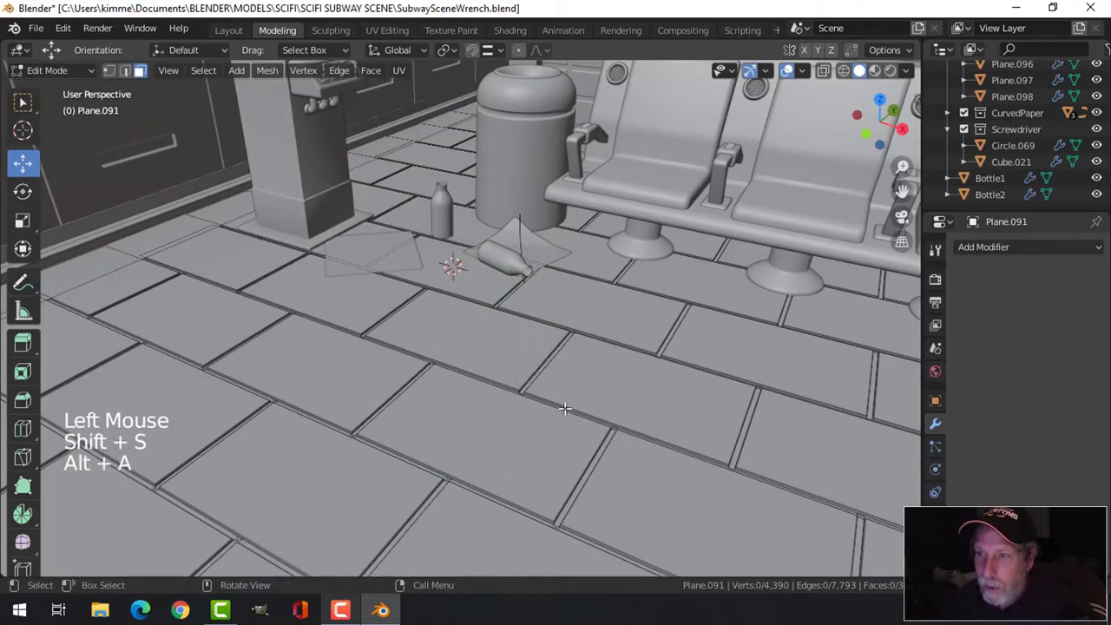
pyautogui.press('Tab')
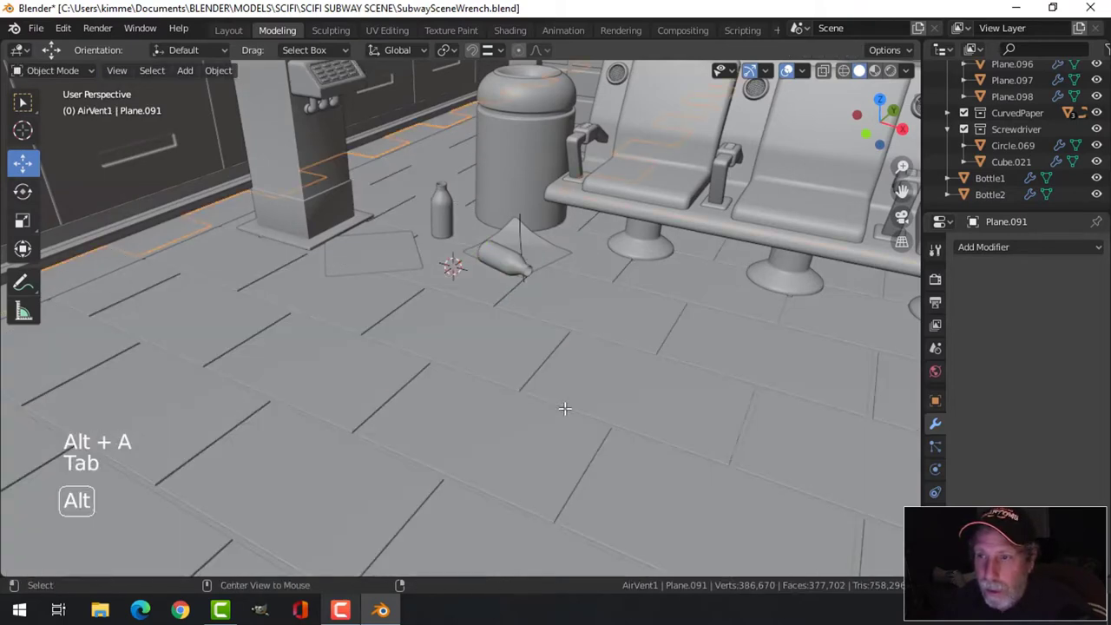
pyautogui.hotkey('alt', 'a')
# Add an uncapped mesh cylinder at the 3D cursor with radius 1 m and depth 2 m.
pyautogui.moveTo(558, 414); pyautogui.dragTo(582, 393, button='middle')
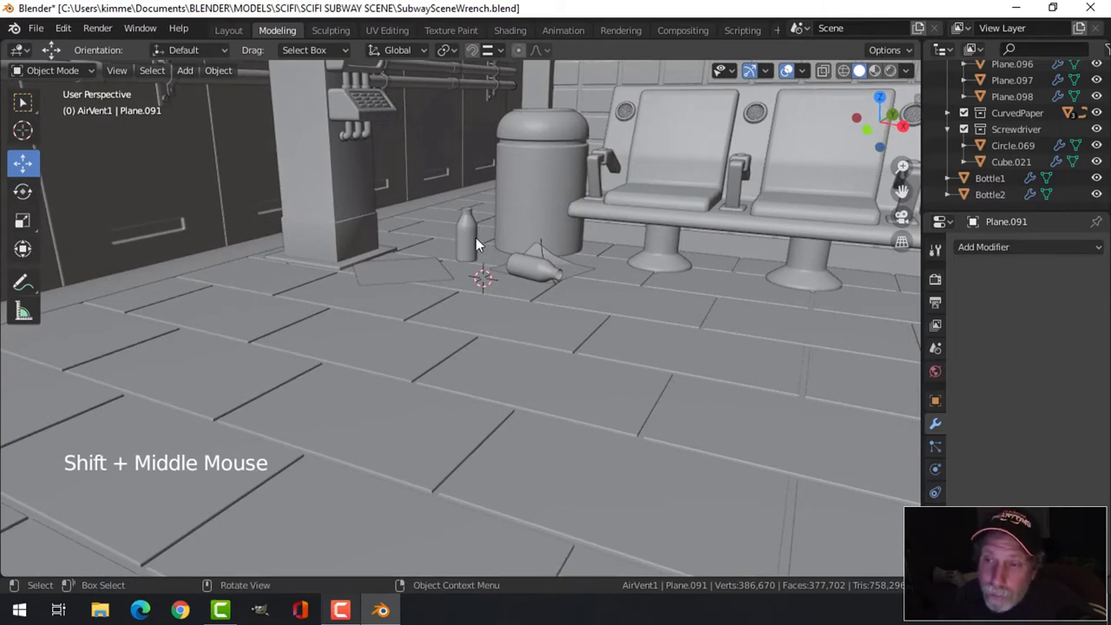
pyautogui.scroll(2, 477, 244)
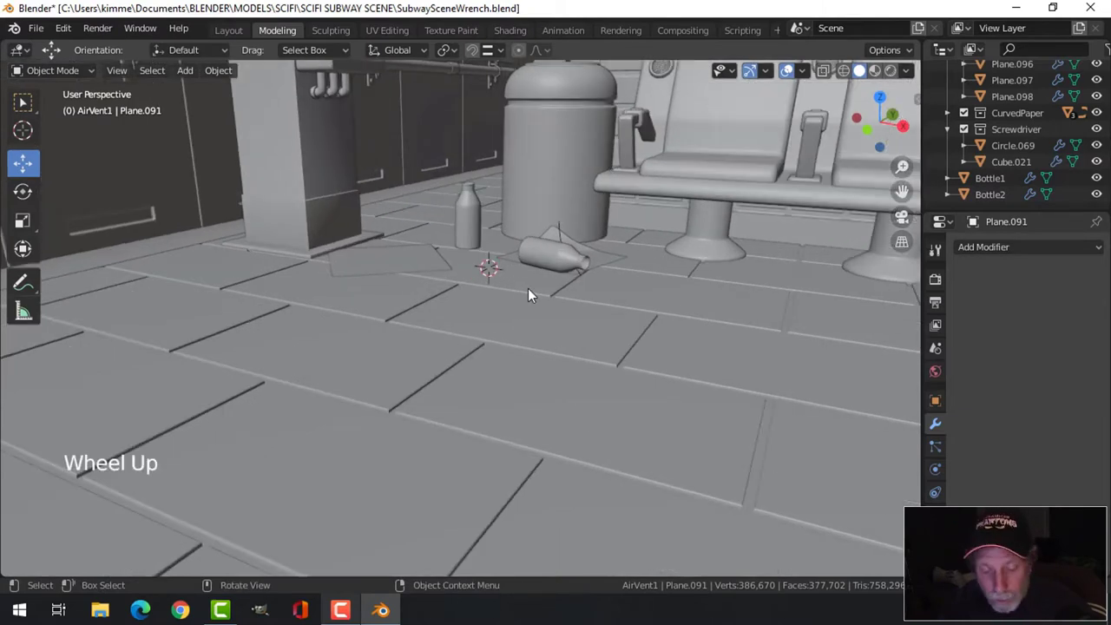
pyautogui.hotkey('shift', 'a')
pyautogui.moveTo(521, 260)
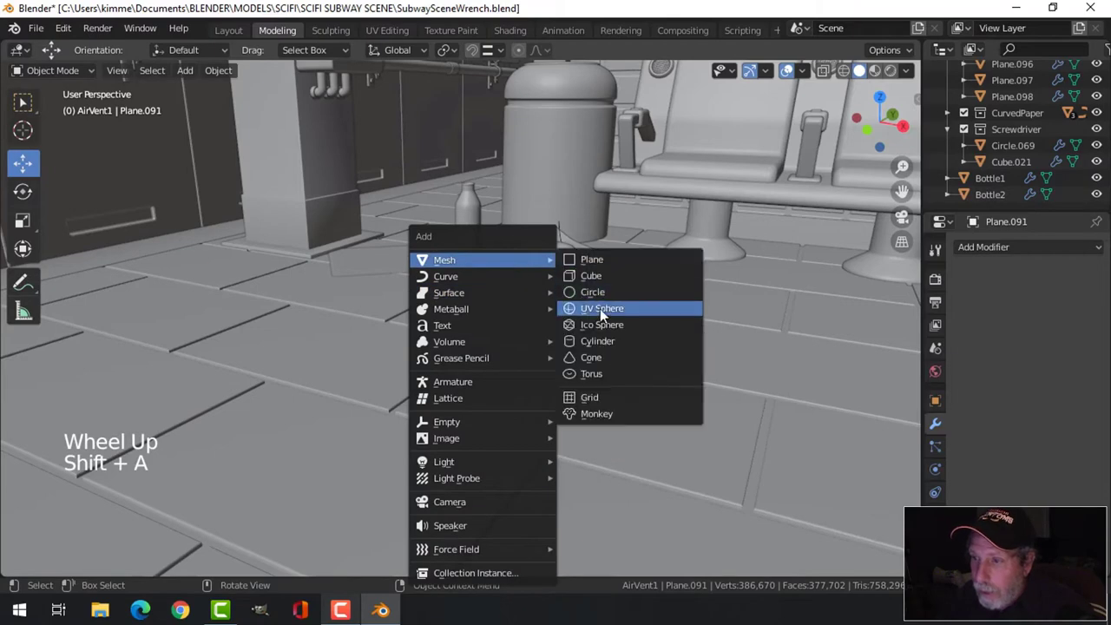
pyautogui.click(595, 340)
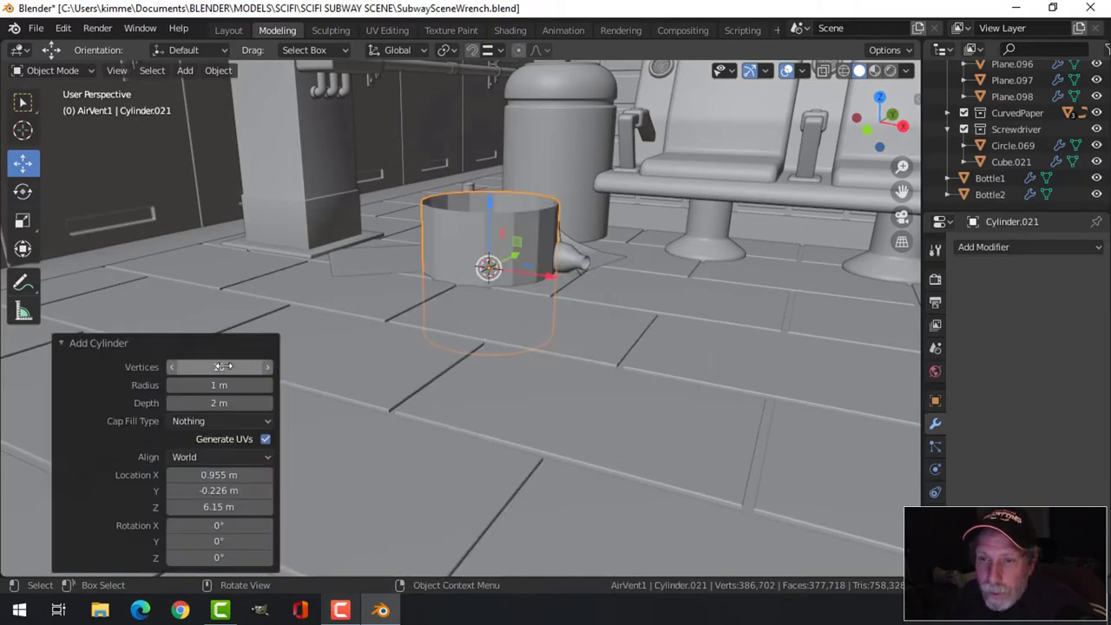
# Scale the whole cylinder mesh down to roughly a quarter of its size or less, in proportion to the bottles.
pyautogui.scroll(2, 563, 354)
pyautogui.press('Tab')
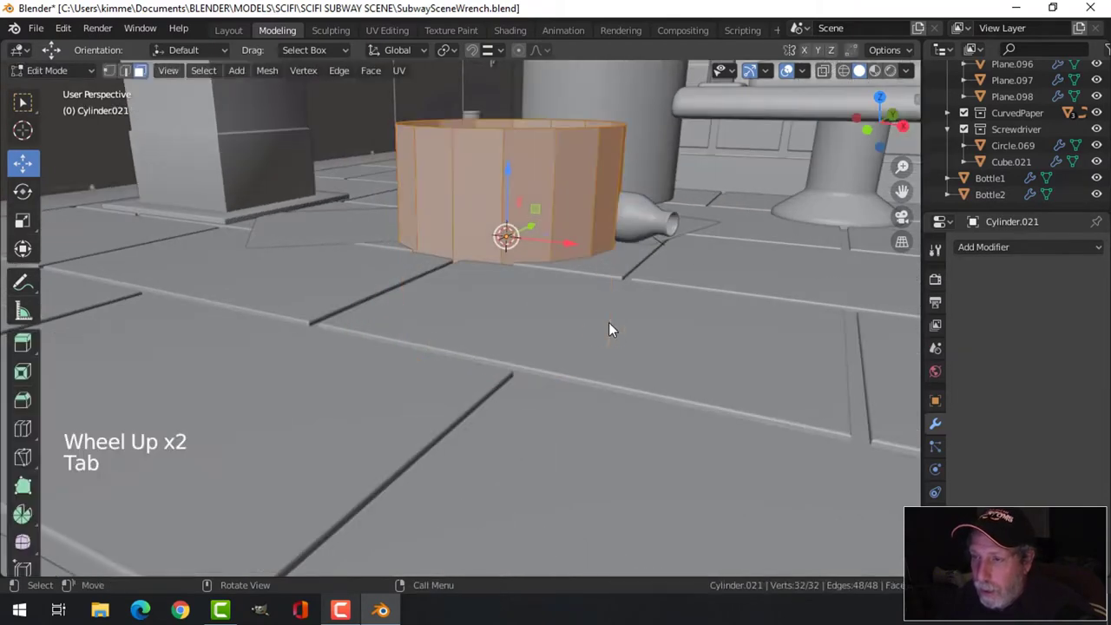
pyautogui.press('s')
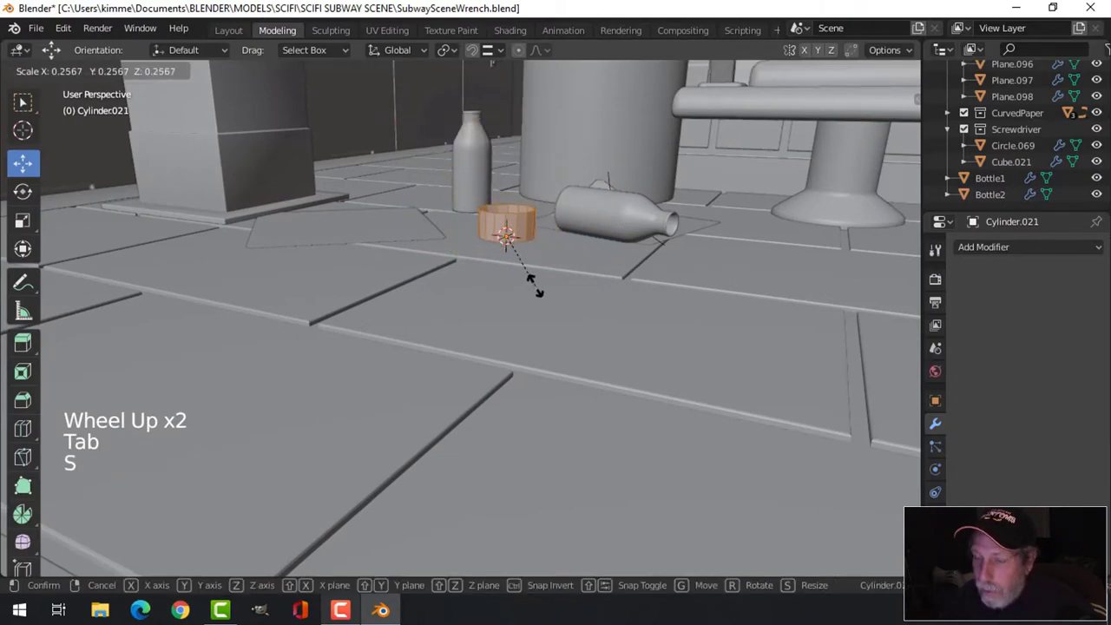
pyautogui.click(525, 245)
# Raise the cylinder mesh about 0.257 m so it stands on the floor and enlarge it uniformly by about 1.065.
pyautogui.moveTo(508, 172); pyautogui.dragTo(521, 140)
pyautogui.moveTo(521, 141); pyautogui.dragTo(649, 238, button='middle')
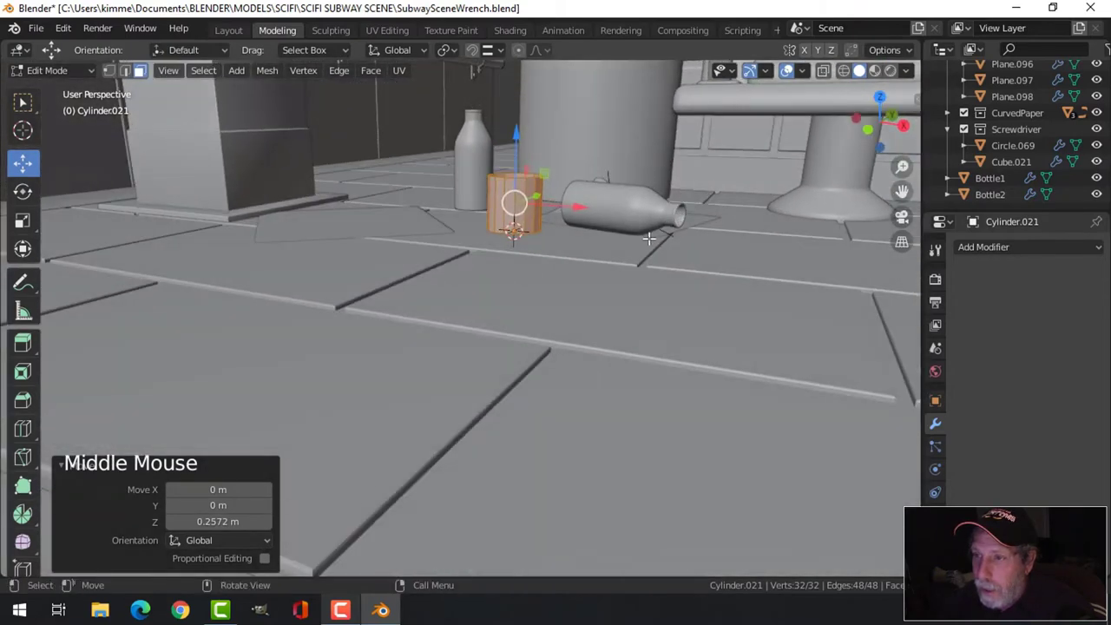
pyautogui.press('s')
pyautogui.click(580, 208)
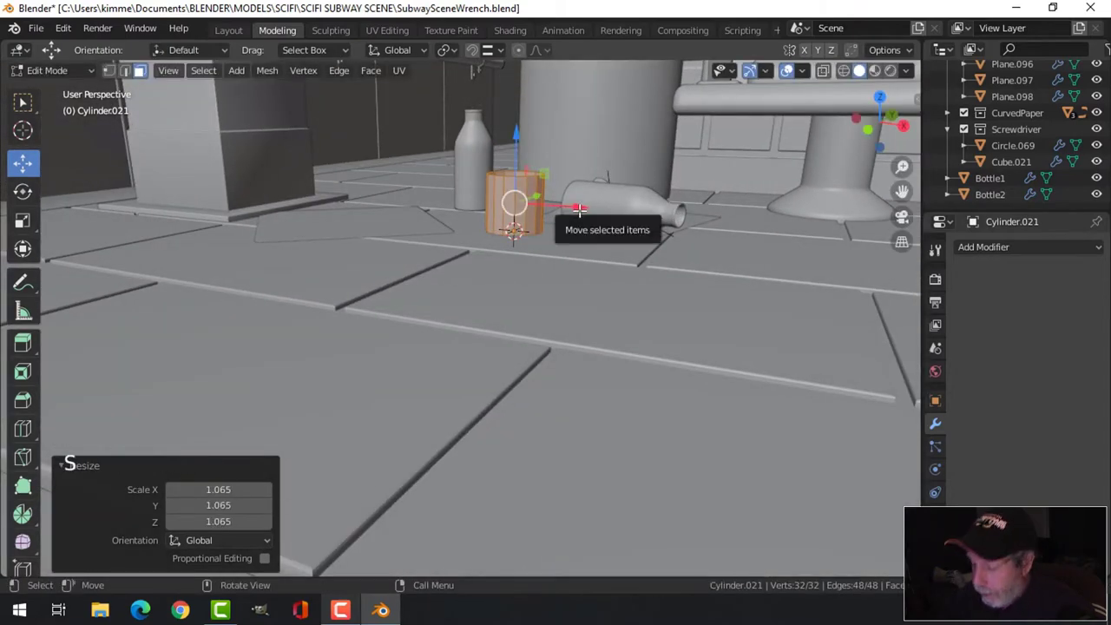
# Extrude all cylinder faces outward along their normals by about 0.017 m to give the cup wall thickness.
pyautogui.press('KP_Decimal')
pyautogui.scroll(-1, 569, 217)
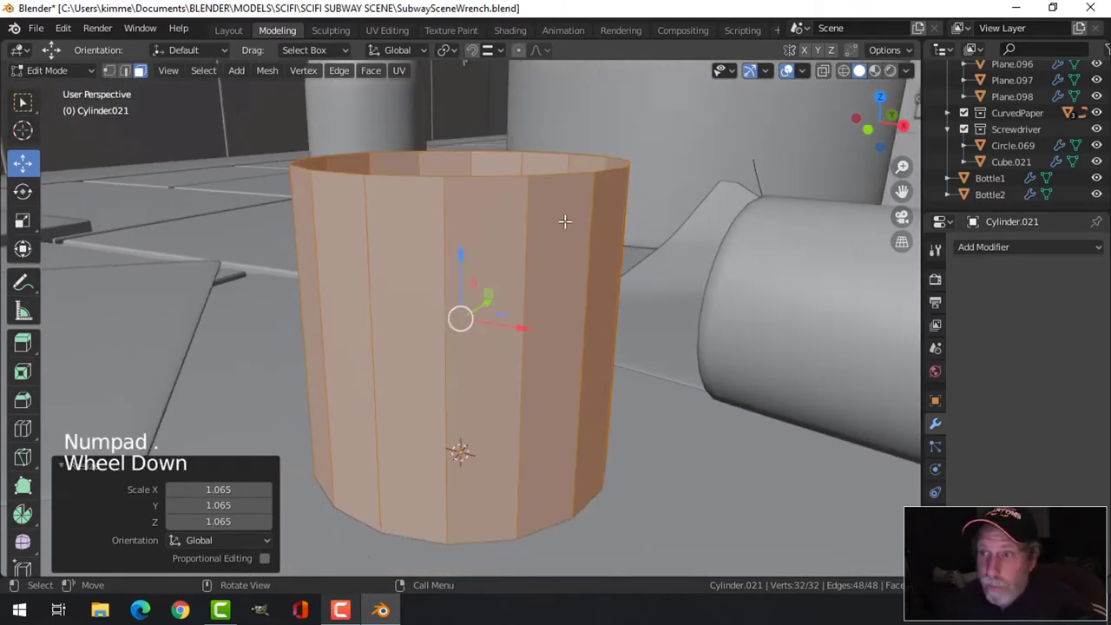
pyautogui.hotkey('alt', 'a')
pyautogui.moveTo(565, 223); pyautogui.dragTo(546, 265, button='middle')
pyautogui.press('a')
pyautogui.scroll(-2, 546, 261)
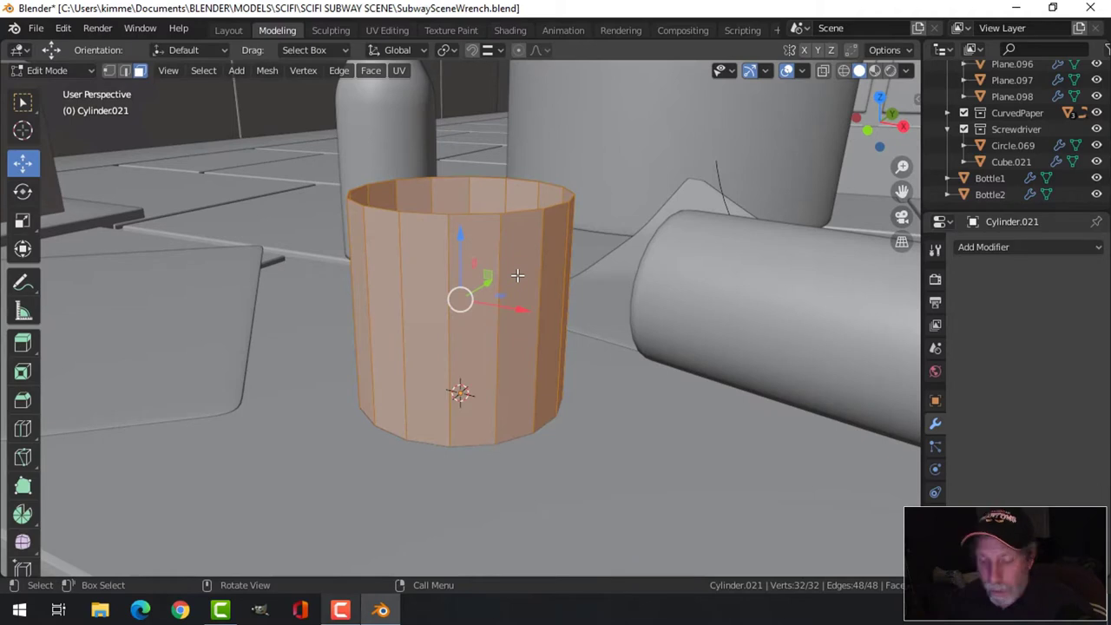
pyautogui.press('e')
pyautogui.hotkey('alt', 's')
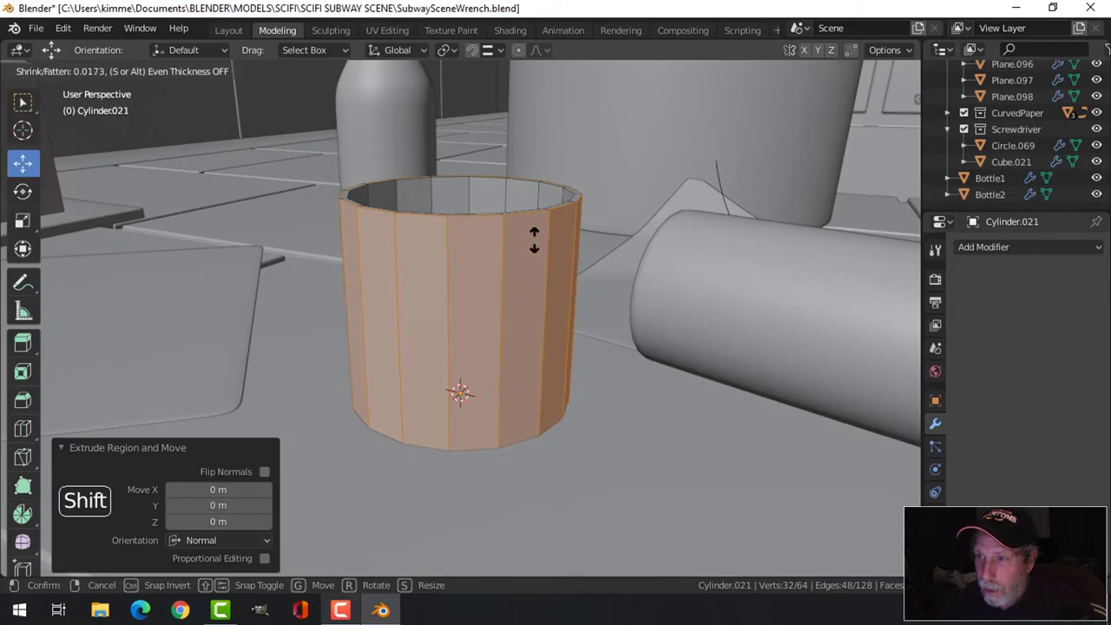
pyautogui.click(534, 240)
# Stretch the whole cup mesh slightly along Z and move it up about 0.029 m.
pyautogui.hotkey('alt', 'a')
pyautogui.moveTo(539, 251)
pyautogui.mouseDown(button='middle')
pyautogui.moveTo(535, 236)
pyautogui.moveTo(551, 248)
pyautogui.mouseUp(button='middle')
pyautogui.press('a')
pyautogui.press('s')
pyautogui.press('z')
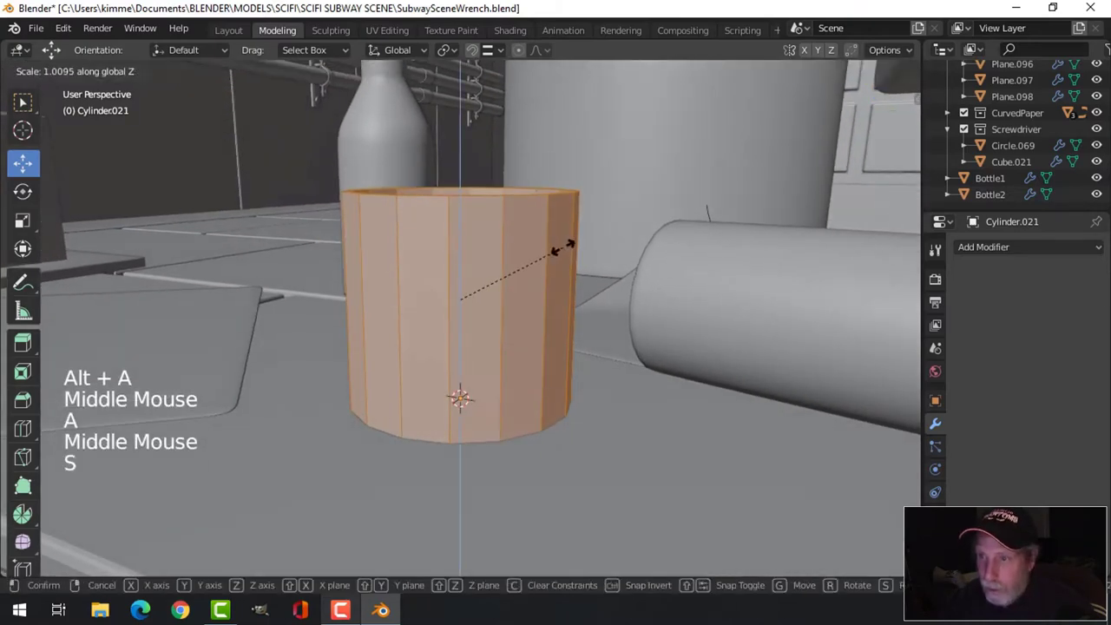
pyautogui.click(565, 248)
pyautogui.moveTo(460, 234)
pyautogui.mouseDown()
pyautogui.moveTo(459, 211)
pyautogui.moveTo(475, 221)
pyautogui.mouseUp()
# Add two horizontal loop cuts to the outer wall, near the rim at factor -0.749 and near the base at factor 0.854.
pyautogui.moveTo(475, 220); pyautogui.dragTo(504, 238, button='middle')
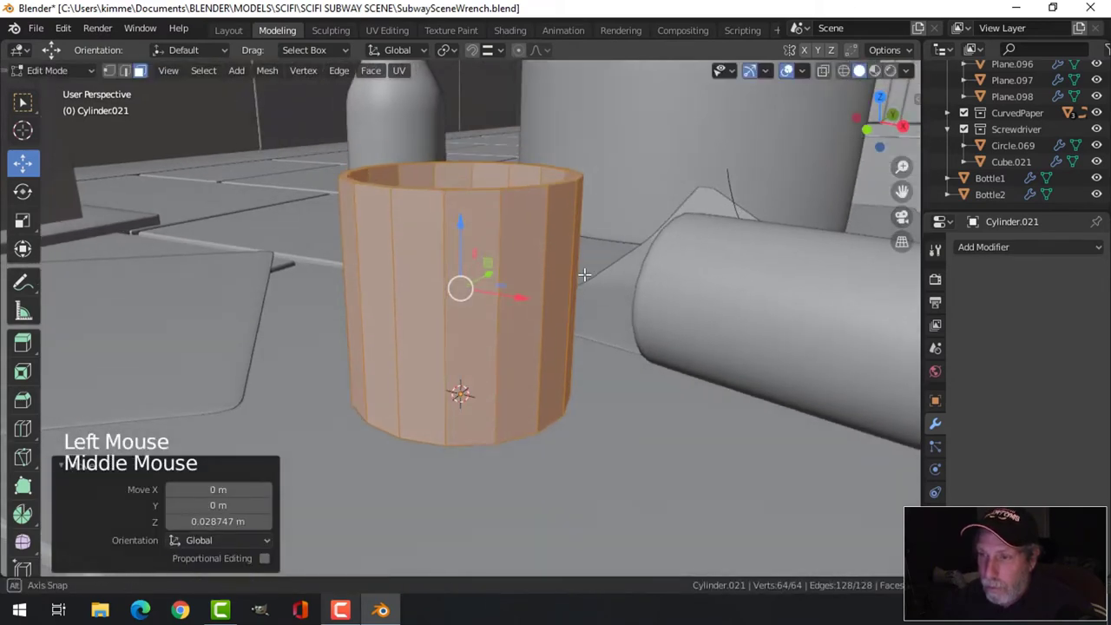
pyautogui.hotkey('ctrl', 'r')
pyautogui.click(517, 247)
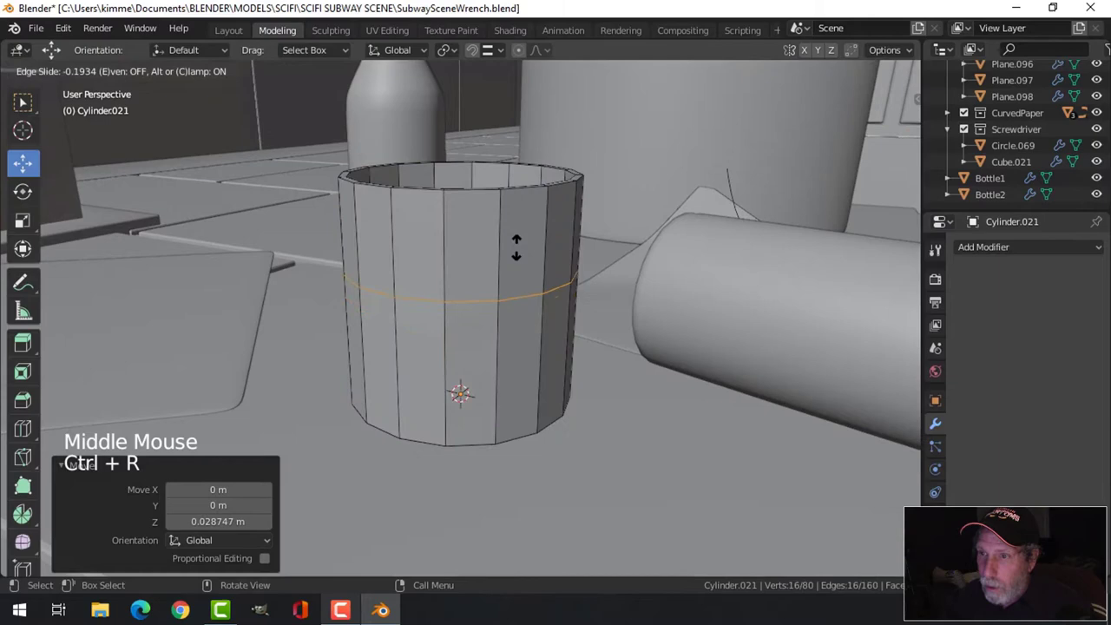
pyautogui.click(522, 176)
pyautogui.moveTo(561, 270); pyautogui.dragTo(561, 250, button='middle')
pyautogui.hotkey('ctrl', 'r')
pyautogui.click(550, 339)
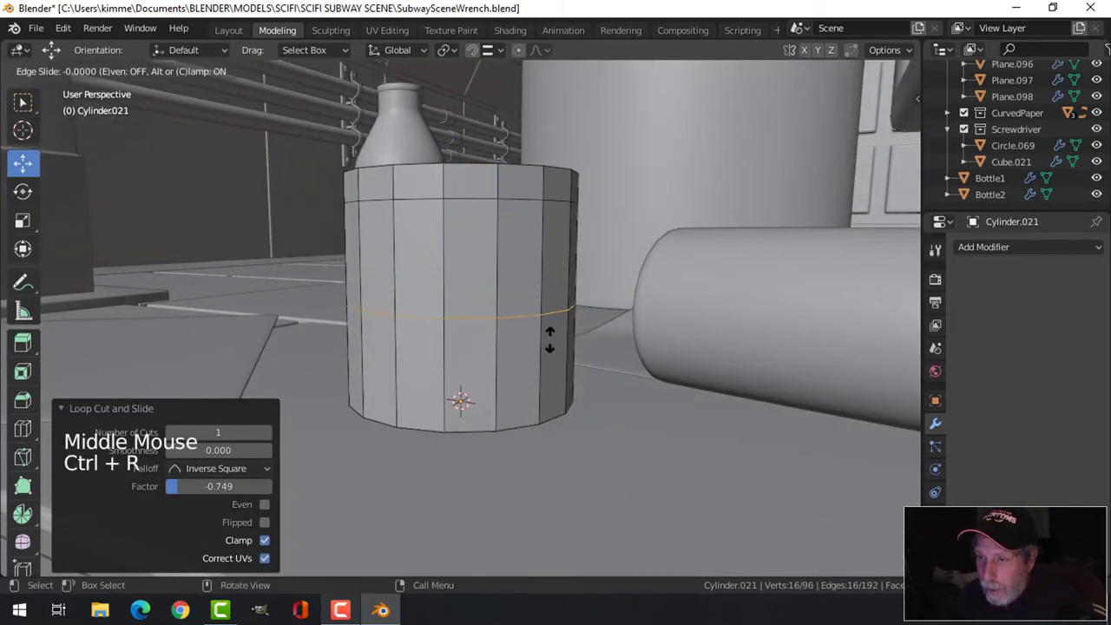
pyautogui.click(547, 434)
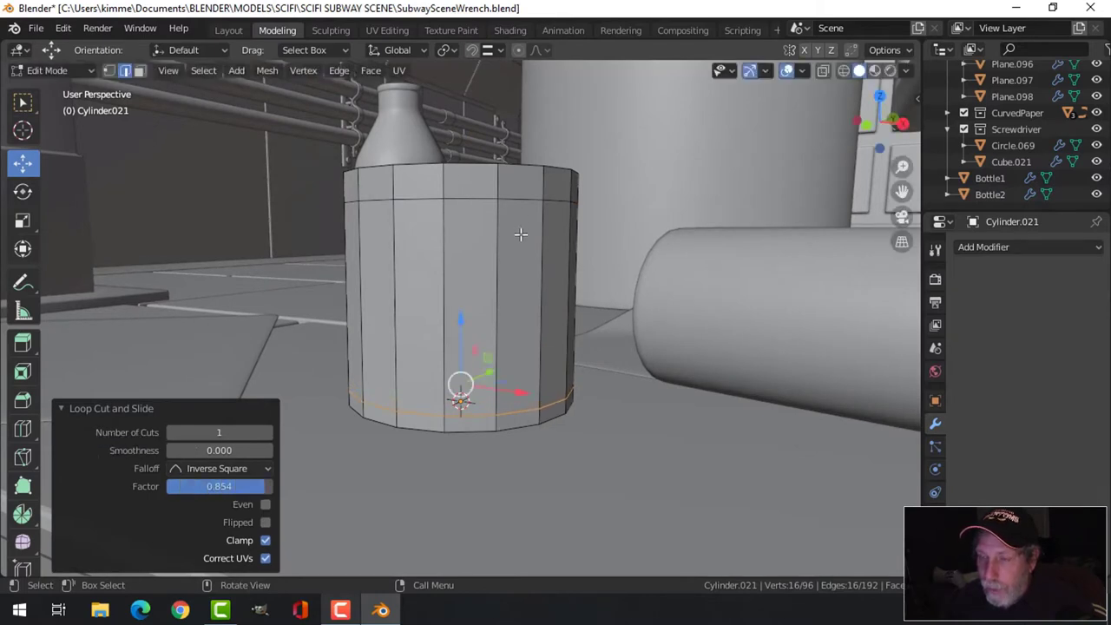
# Extrude the band of outer faces at the rim outward along normals by about 0.01 m to form a lip.
pyautogui.moveTo(521, 234); pyautogui.dragTo(554, 233, button='middle')
pyautogui.hotkey('alt', 'a')
pyautogui.press('3')
pyautogui.keyDown('alt'); pyautogui.keyDown('shift'); pyautogui.click(499, 195); pyautogui.keyUp('shift'); pyautogui.keyUp('alt')
pyautogui.press('e')
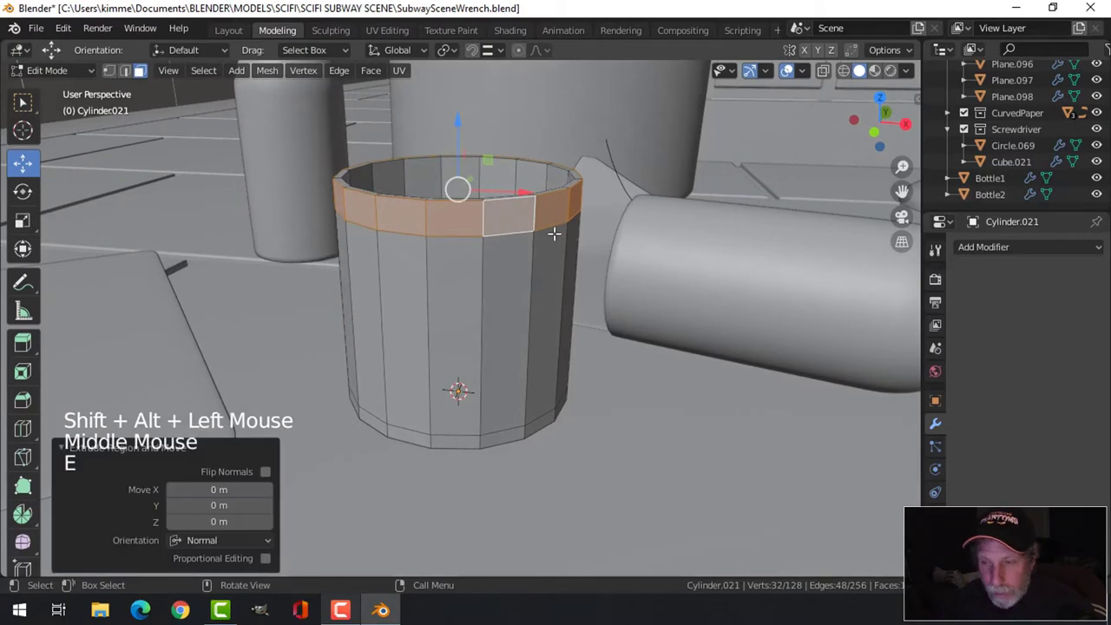
pyautogui.hotkey('alt', 's')
pyautogui.press('shift')
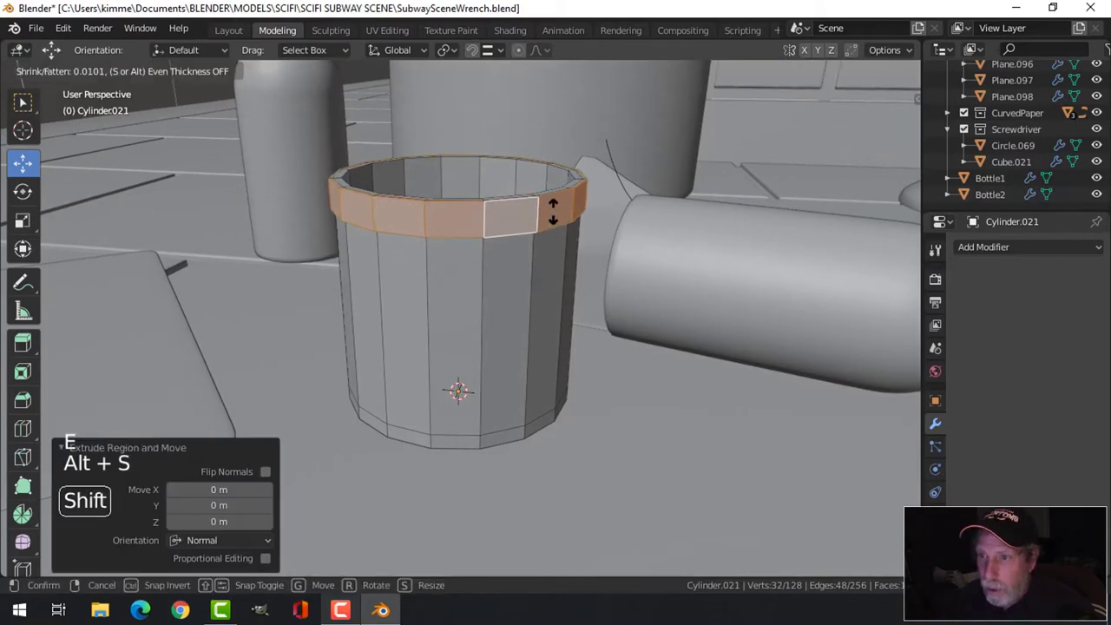
pyautogui.click(556, 204)
pyautogui.hotkey('alt', 'a')
# Extrude the band of outer faces at the base inward along normals by about 0.009 m.
pyautogui.moveTo(561, 286); pyautogui.dragTo(537, 359, button='middle')
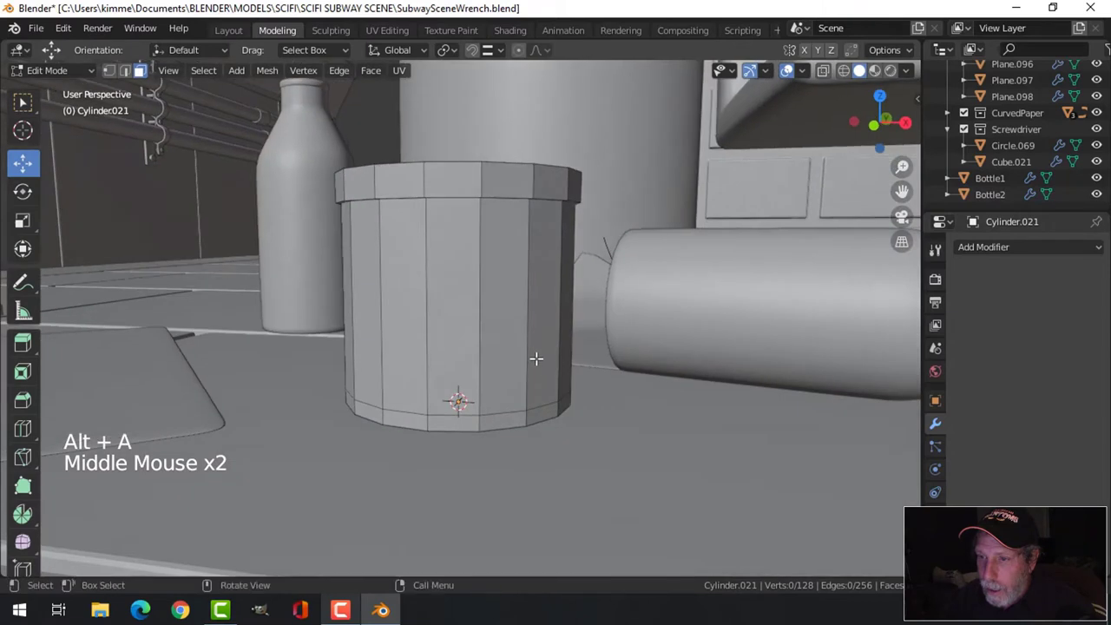
pyautogui.keyDown('alt'); pyautogui.keyDown('shift'); pyautogui.click(479, 425); pyautogui.keyUp('shift'); pyautogui.keyUp('alt')
pyautogui.press('e')
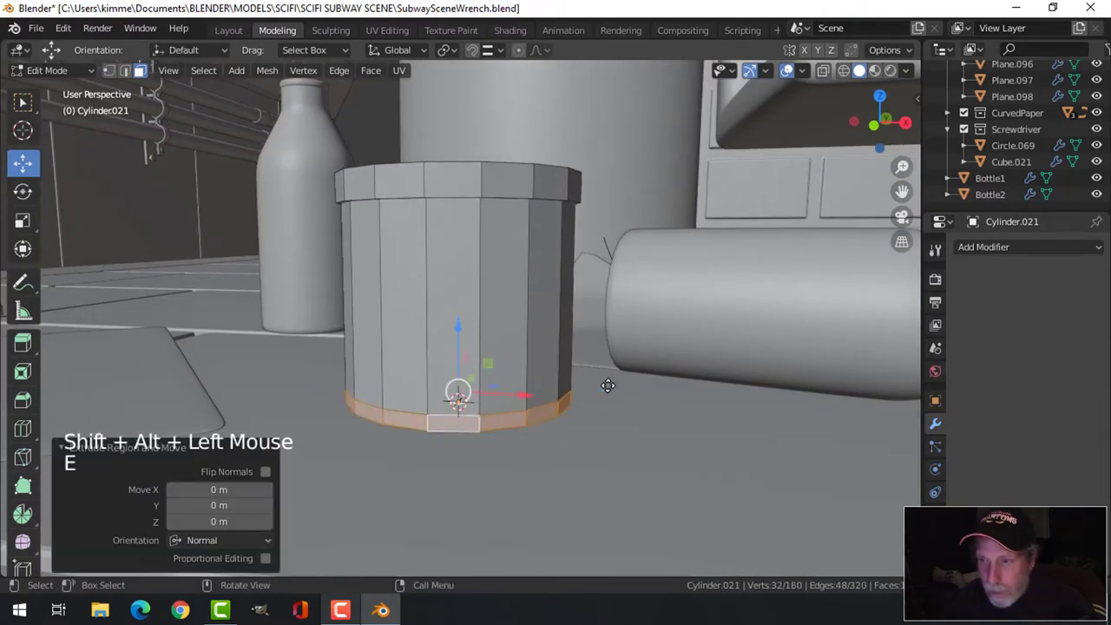
pyautogui.hotkey('alt', 's')
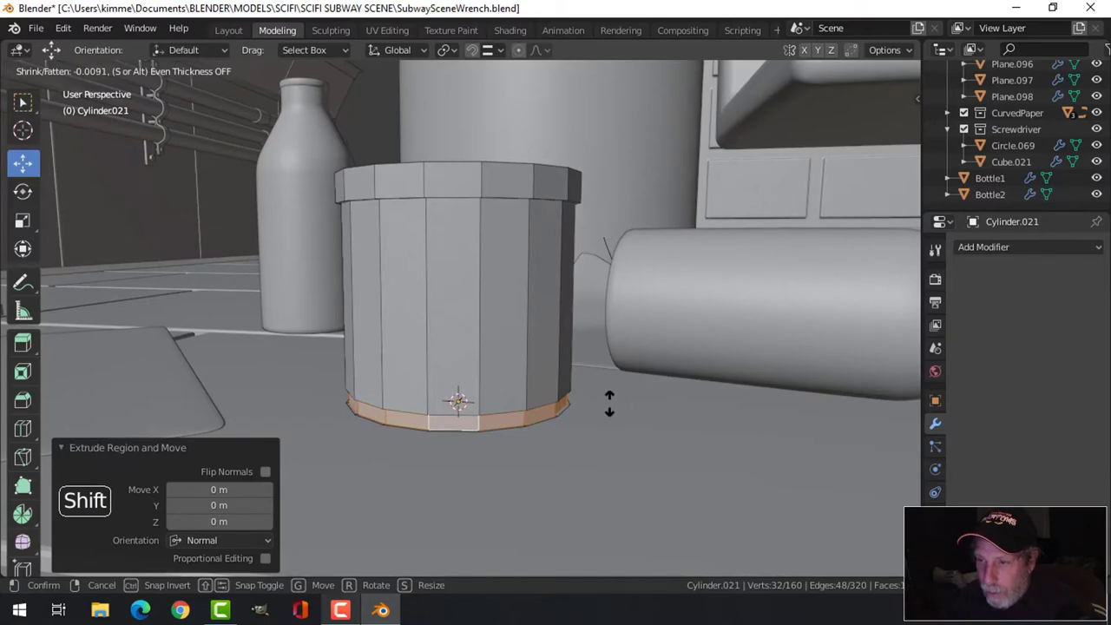
pyautogui.click(610, 404)
# Delete the two leftover rings of faces around the bottom edge of the cup.
pyautogui.moveTo(609, 404)
pyautogui.mouseDown(button='middle')
pyautogui.moveTo(625, 454)
pyautogui.moveTo(589, 375)
pyautogui.moveTo(596, 390)
pyautogui.mouseUp(button='middle')
pyautogui.scroll(2, 625, 454)
pyautogui.scroll(1, 590, 374)
pyautogui.hotkey('alt', 'a')
pyautogui.scroll(2, 607, 372)
pyautogui.keyDown('alt'); pyautogui.keyDown('shift'); pyautogui.click(614, 357); pyautogui.keyUp('shift'); pyautogui.keyUp('alt')
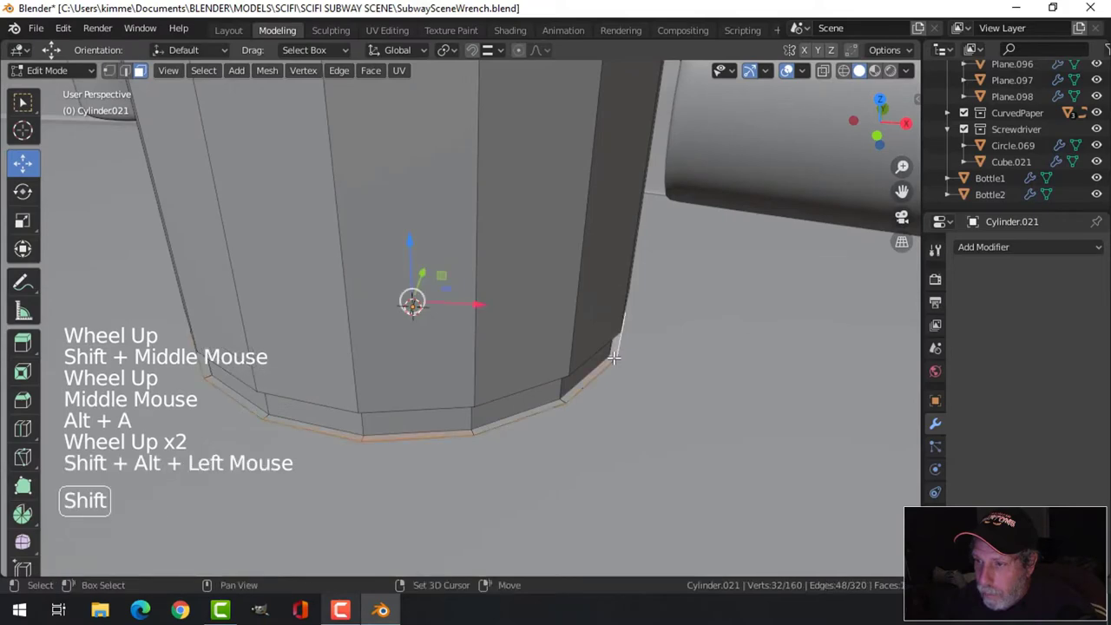
pyautogui.press('x')
pyautogui.click(611, 360)
pyautogui.moveTo(611, 359); pyautogui.dragTo(571, 354, button='middle')
pyautogui.keyDown('alt'); pyautogui.keyDown('shift'); pyautogui.click(615, 358); pyautogui.keyUp('shift'); pyautogui.keyUp('alt')
pyautogui.press('x')
pyautogui.click(615, 355)
pyautogui.scroll(-3, 575, 348)
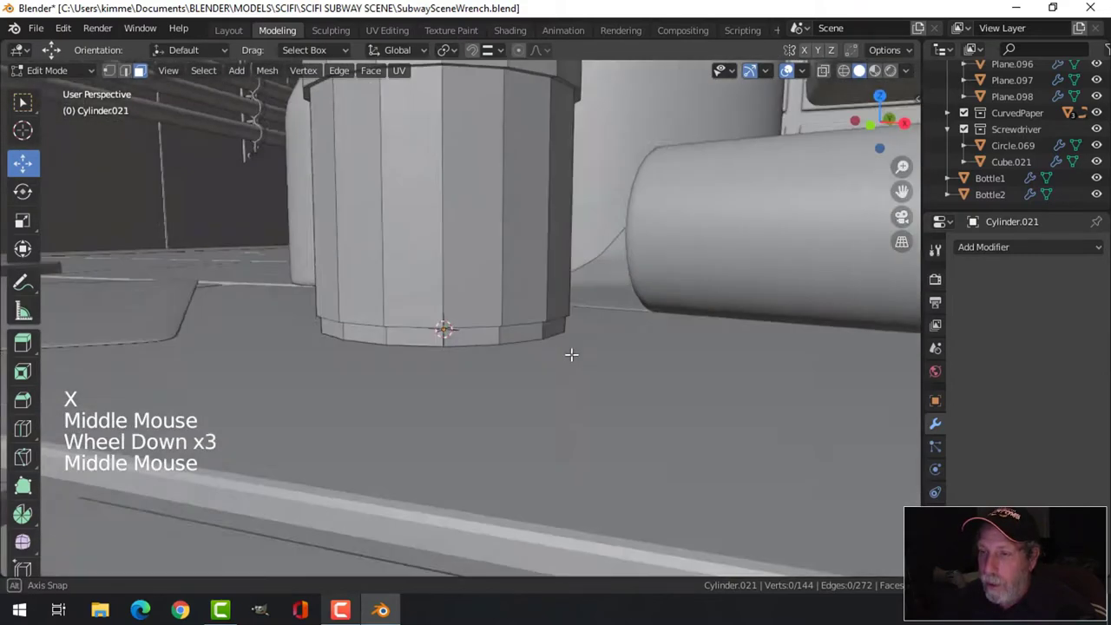
# Return to Object Mode and add a Simple Deform modifier to the cup with its axis set to Z.
pyautogui.press('Tab')
pyautogui.scroll(-3, 534, 292)
pyautogui.keyDown('shift'); pyautogui.moveTo(534, 292); pyautogui.dragTo(523, 345, button='middle'); pyautogui.keyUp('shift')
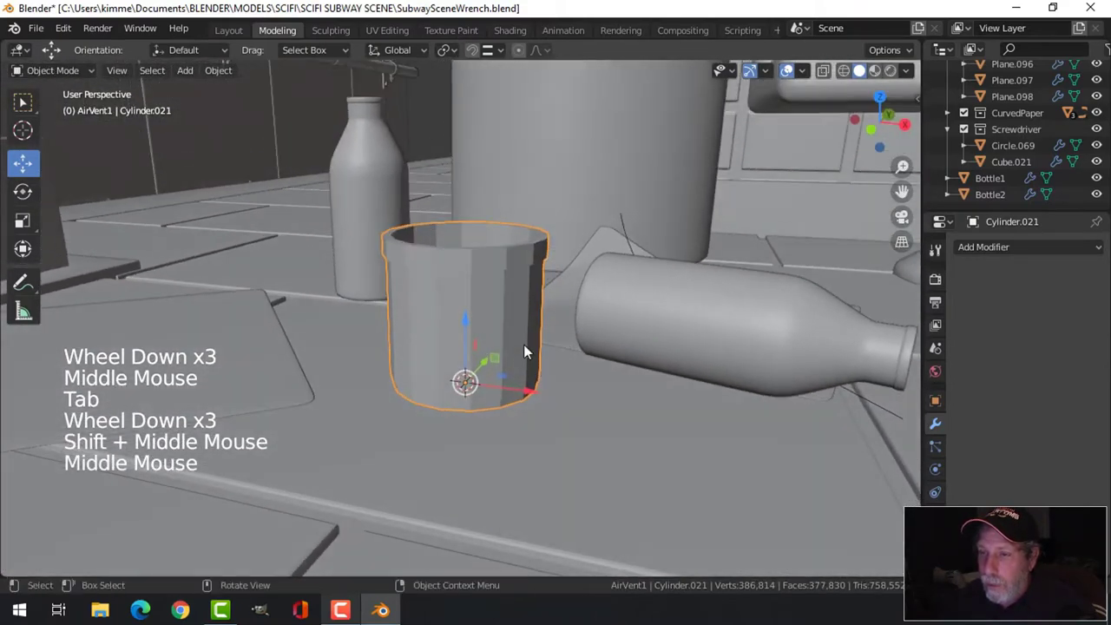
pyautogui.click(991, 246)
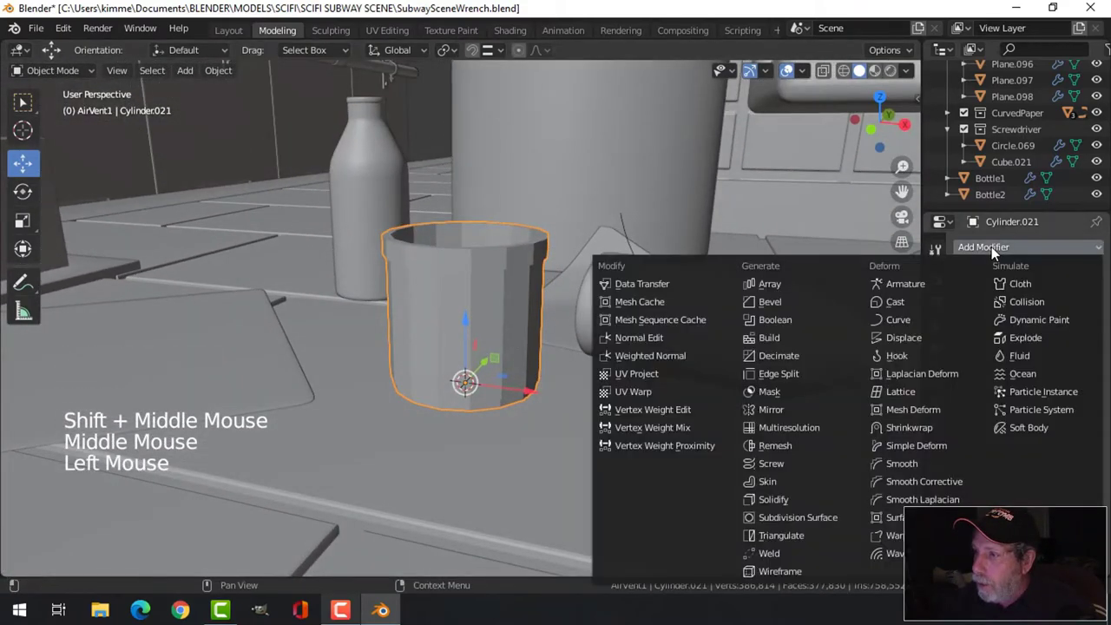
pyautogui.click(913, 446)
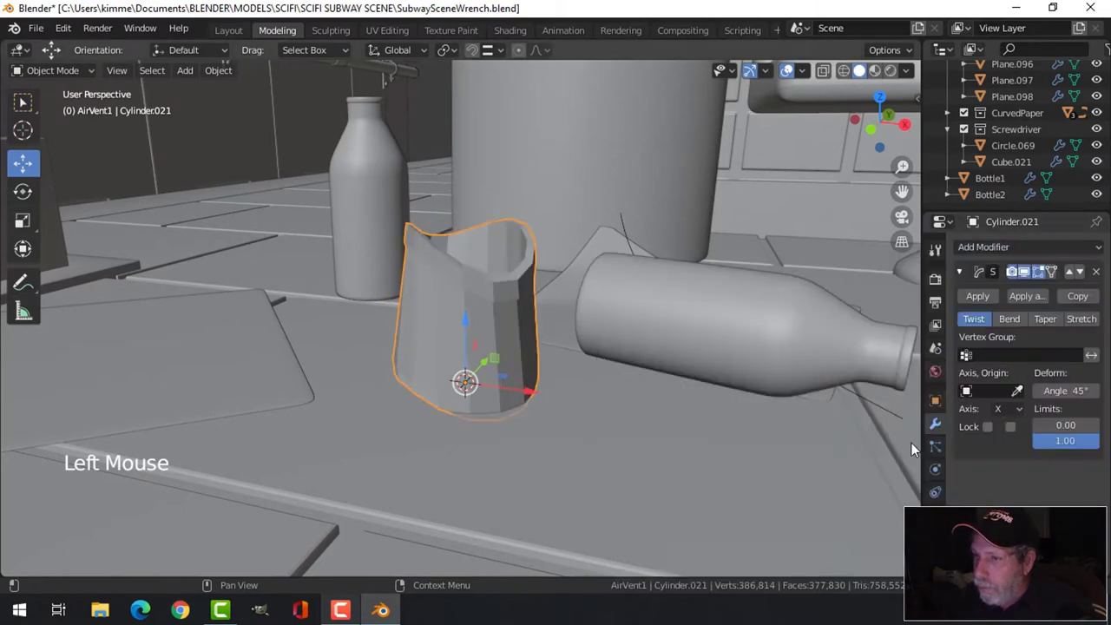
pyautogui.click(1004, 408)
pyautogui.click(999, 460)
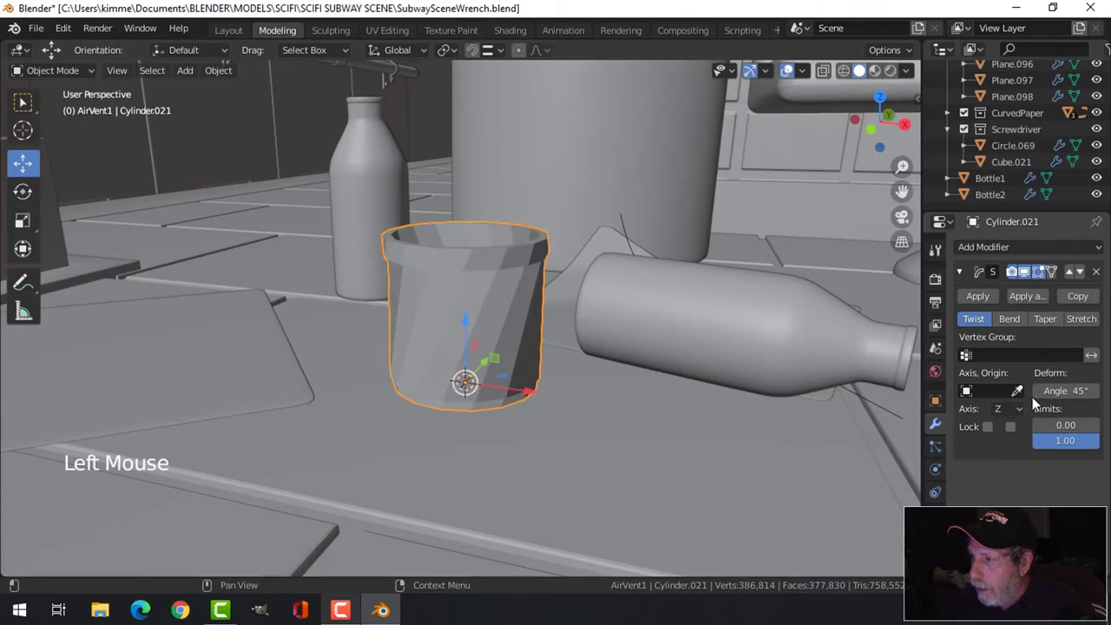
# Switch the Simple Deform to Taper with a factor of 0.155 and turn off its viewport display for comparison.
pyautogui.click(1044, 319)
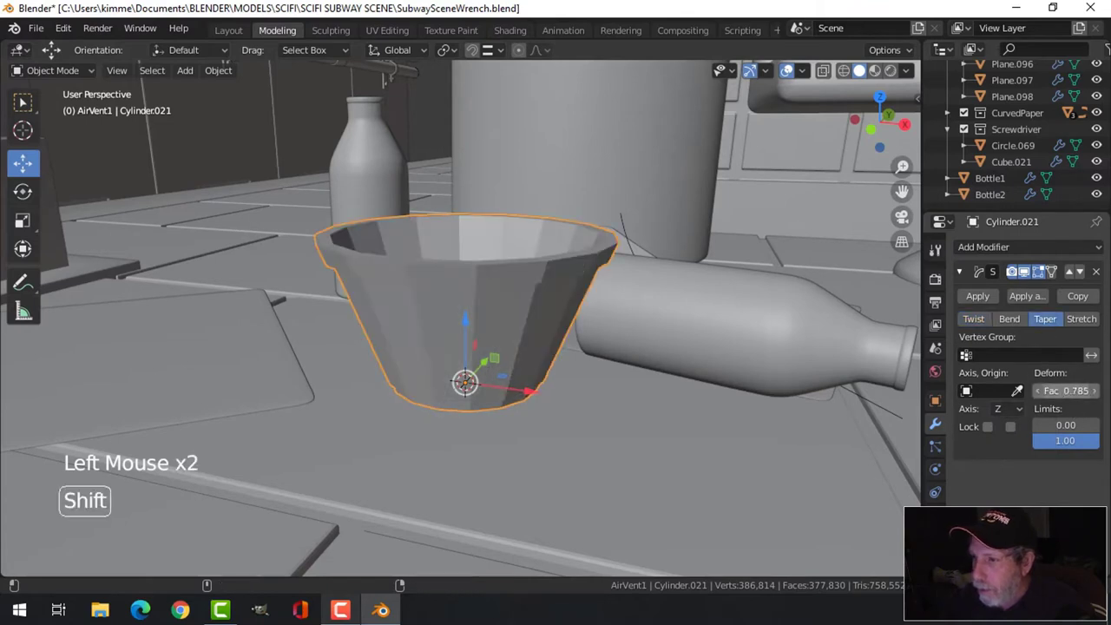
pyautogui.keyDown('shift'); pyautogui.moveTo(1073, 391); pyautogui.dragTo(1008, 391); pyautogui.keyUp('shift')
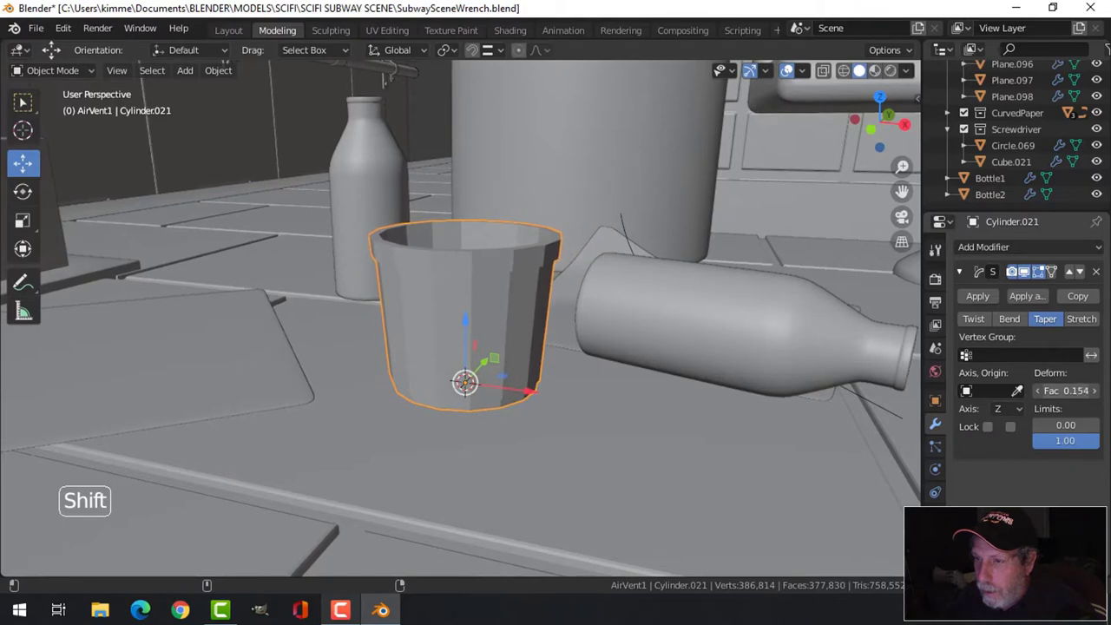
pyautogui.click(1023, 271)
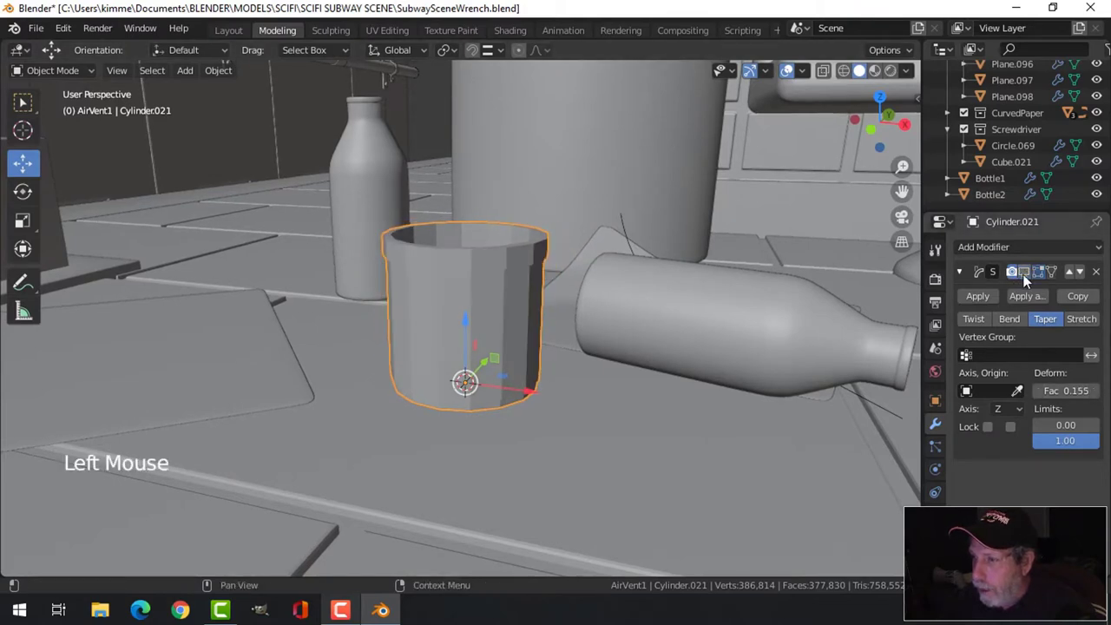
# Add a level 1 Subdivision Surface modifier to the cup and shade it smooth.
pyautogui.hotkey('ctrl', '1')
pyautogui.rightClick(460, 293)
pyautogui.click(456, 295)
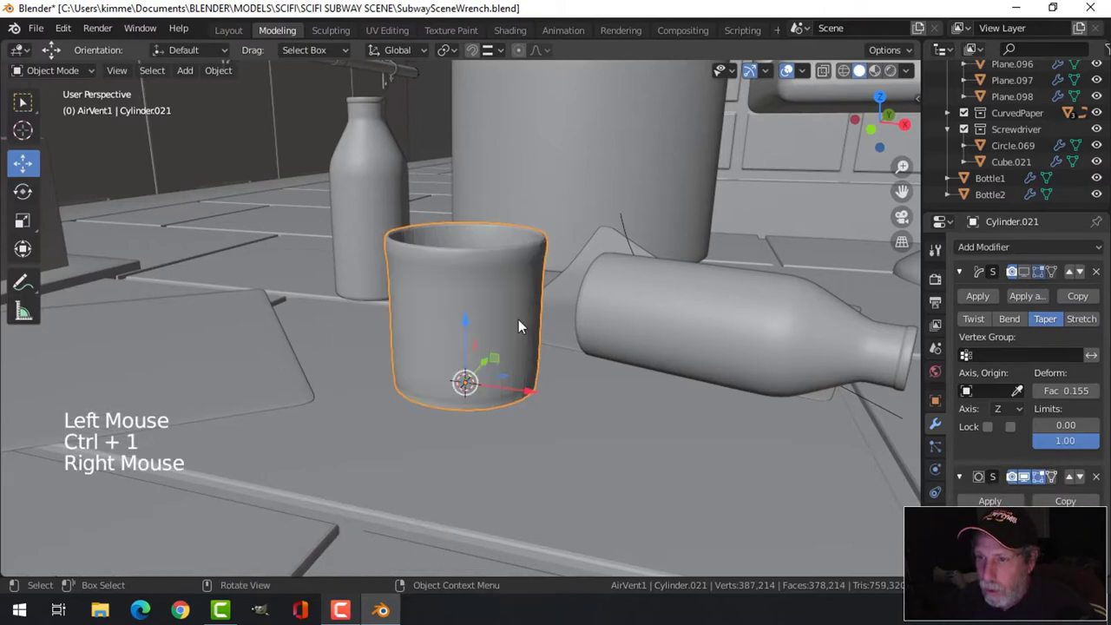
# Crease the edge loops at the rim's top, the rim's lower edge and just above the cup's base by about 0.609.
pyautogui.scroll(2, 551, 335)
pyautogui.moveTo(550, 335); pyautogui.dragTo(526, 275, button='middle')
pyautogui.press('Tab')
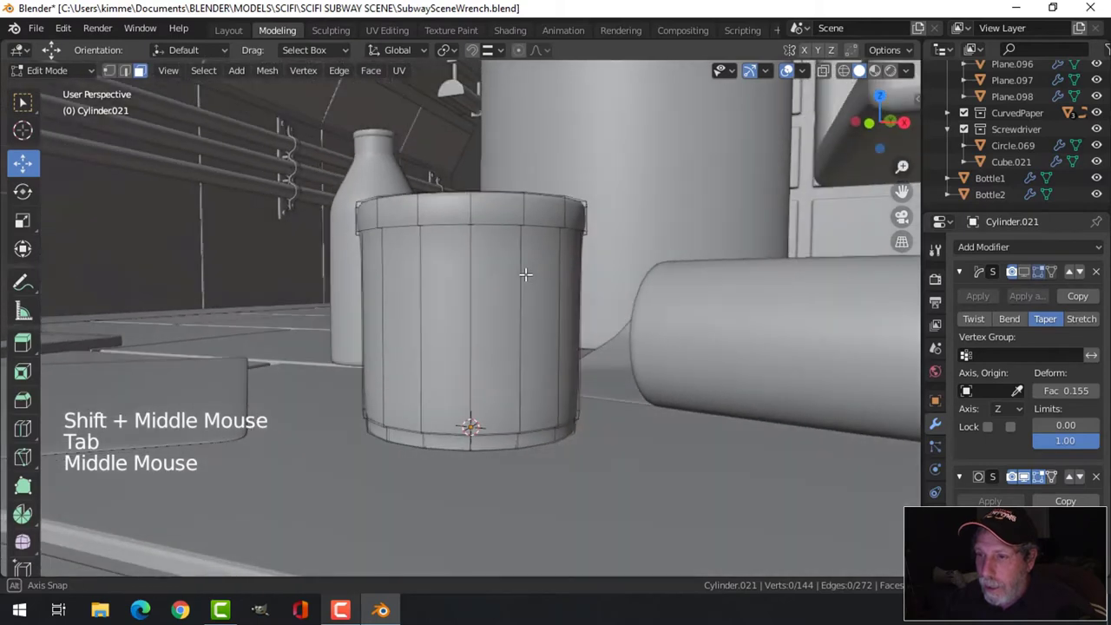
pyautogui.keyDown('alt'); pyautogui.keyDown('shift'); pyautogui.click(496, 231); pyautogui.keyUp('shift'); pyautogui.keyUp('alt')
pyautogui.hotkey('alt', 'a')
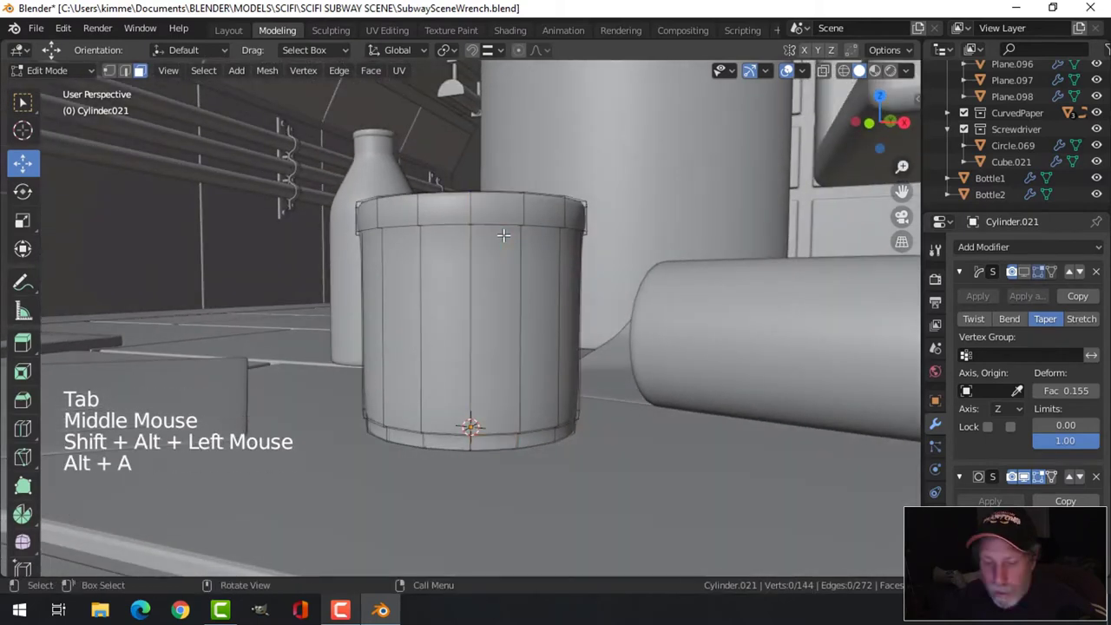
pyautogui.press('2')
pyautogui.keyDown('alt'); pyautogui.keyDown('shift'); pyautogui.click(508, 224); pyautogui.keyUp('shift'); pyautogui.keyUp('alt')
pyautogui.moveTo(533, 218); pyautogui.dragTo(538, 271, button='middle')
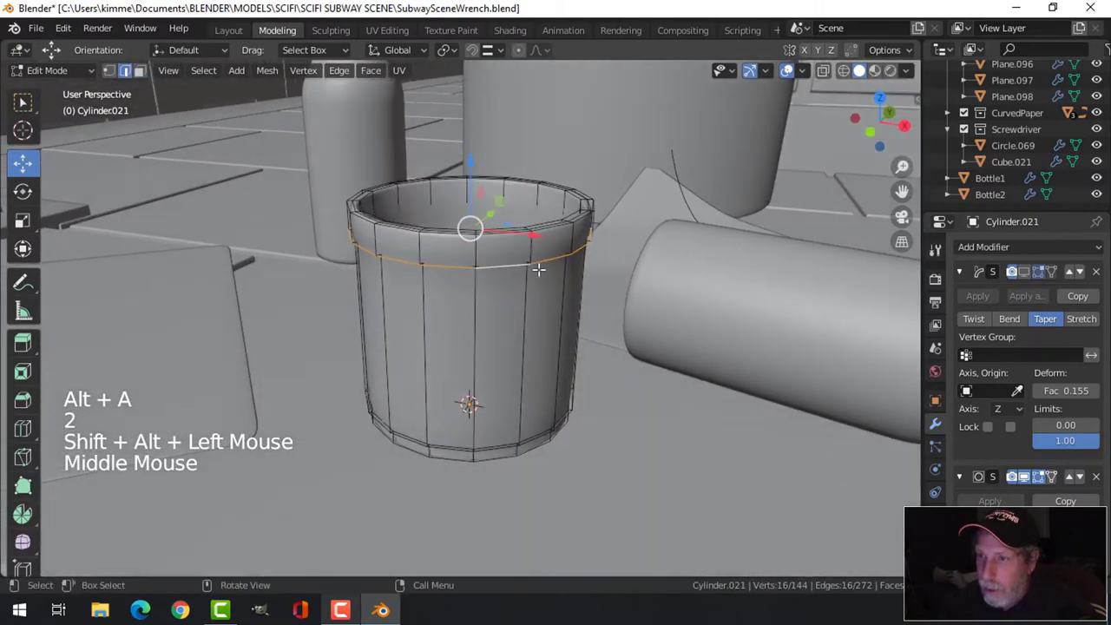
pyautogui.keyDown('alt'); pyautogui.keyDown('shift'); pyautogui.click(467, 230); pyautogui.keyUp('shift'); pyautogui.keyUp('alt')
pyautogui.middleClick(538, 352)
pyautogui.moveTo(538, 353); pyautogui.dragTo(603, 330, button='middle')
pyautogui.scroll(2, 521, 347)
pyautogui.keyDown('alt'); pyautogui.keyDown('shift'); pyautogui.click(468, 328); pyautogui.keyUp('shift'); pyautogui.keyUp('alt')
pyautogui.hotkey('shift', 'e')
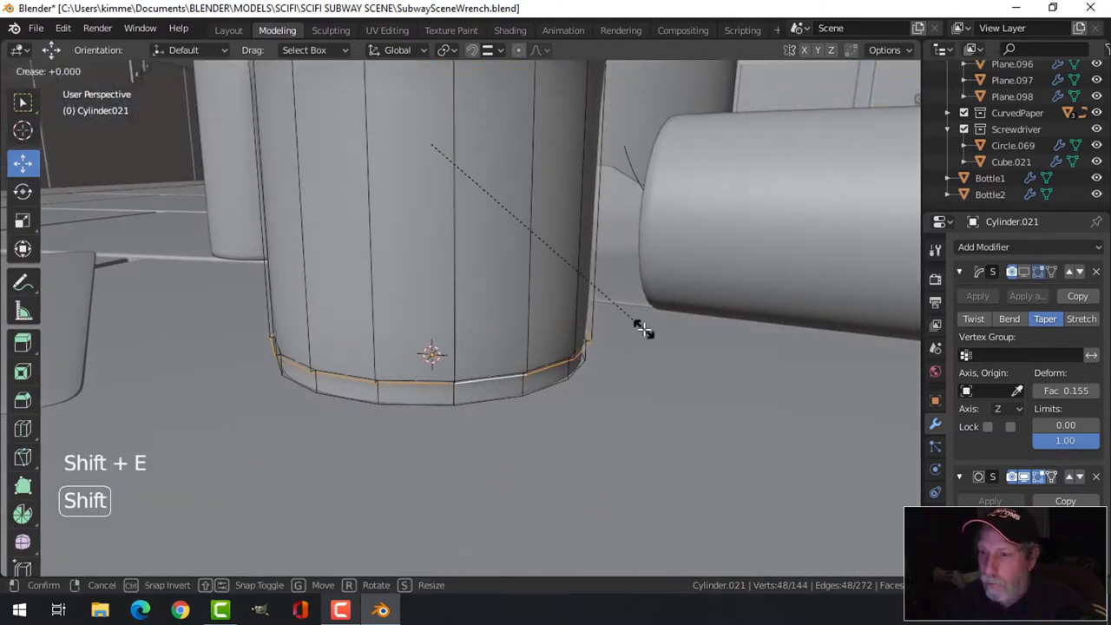
pyautogui.click(704, 417)
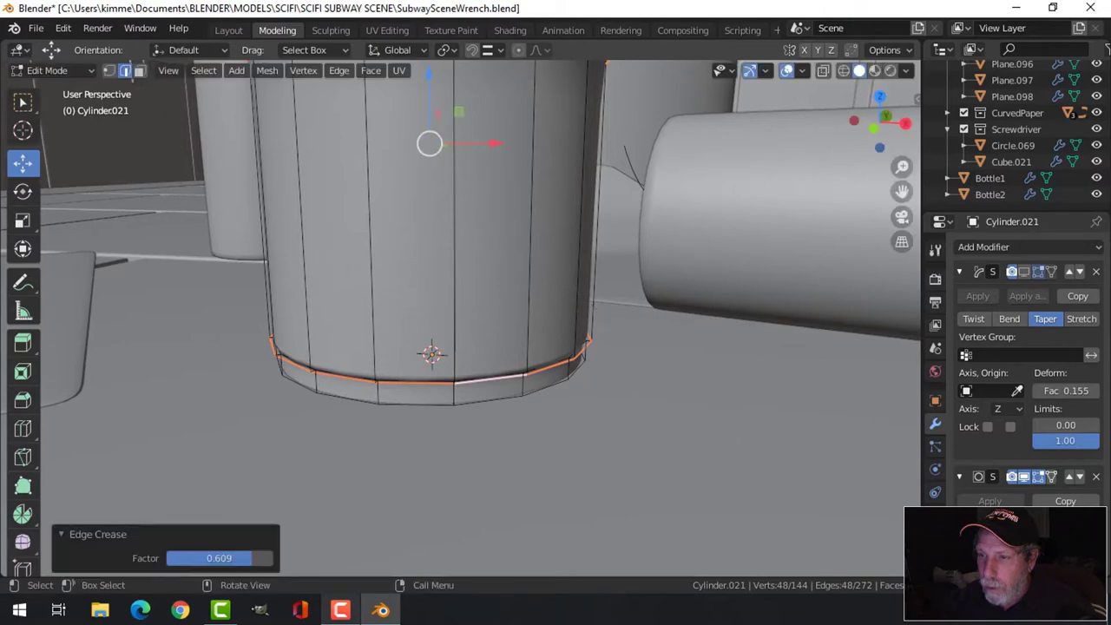
# Add a supporting loop cut around the cup wall just below the rim, with a slide factor of about -0.963.
pyautogui.scroll(-3, 629, 321)
pyautogui.keyDown('shift'); pyautogui.moveTo(629, 322); pyautogui.dragTo(603, 287, button='middle'); pyautogui.keyUp('shift')
pyautogui.hotkey('alt', 'a')
pyautogui.press('Tab')
pyautogui.press('Tab')
pyautogui.keyDown('shift'); pyautogui.moveTo(565, 243); pyautogui.dragTo(522, 279, button='middle'); pyautogui.keyUp('shift')
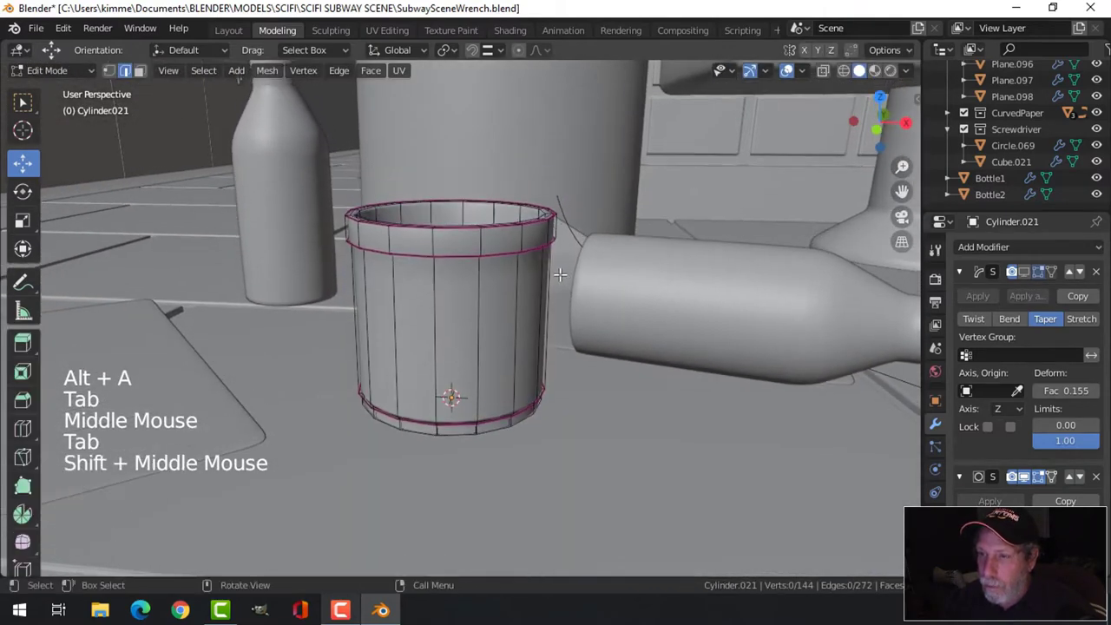
pyautogui.scroll(2, 511, 278)
pyautogui.hotkey('ctrl', 'r')
pyautogui.click(512, 291)
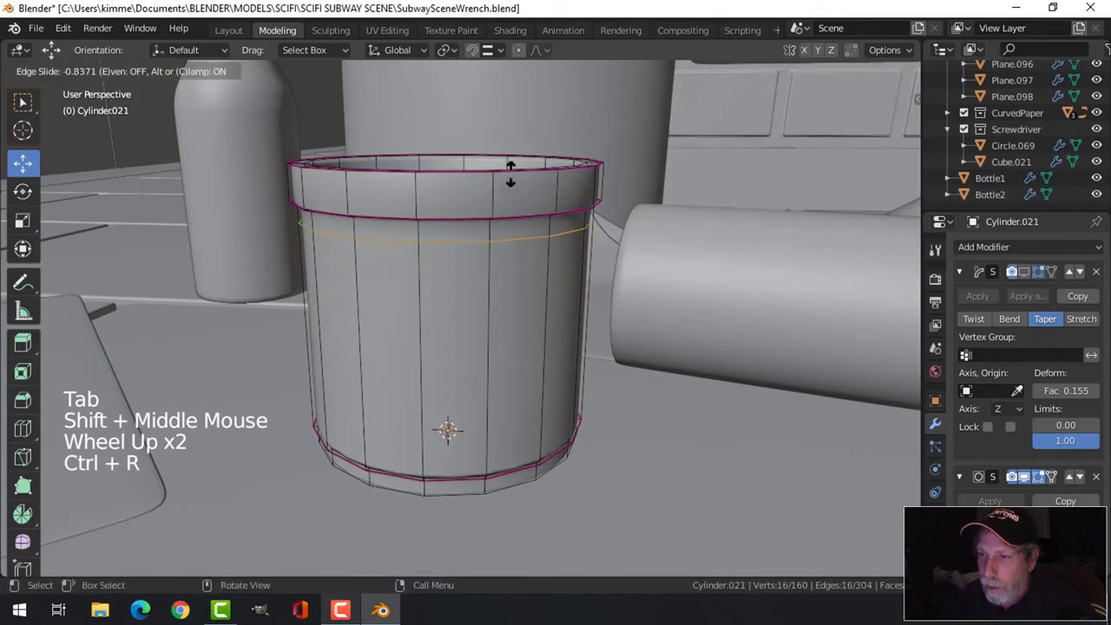
pyautogui.click(509, 165)
# Add a loop cut around the rim band near its lower edge, with a slide factor of about 0.679.
pyautogui.hotkey('ctrl', 'r')
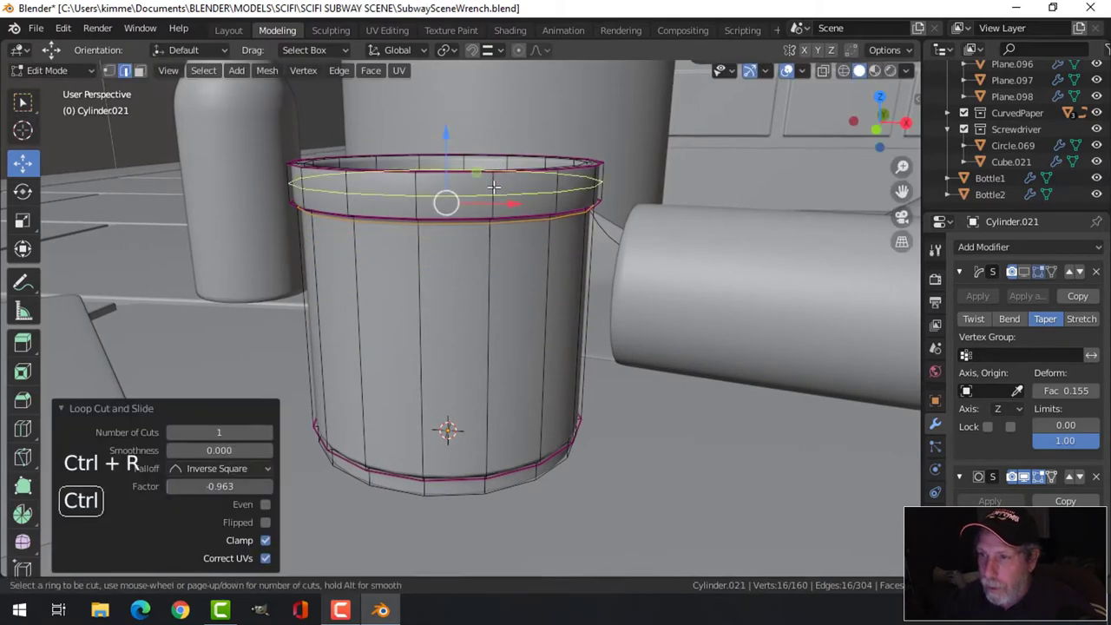
pyautogui.click(493, 187)
pyautogui.click(500, 201)
# Add a loop cut around the cup wall just above the creased base edge and return to Object Mode.
pyautogui.moveTo(501, 201); pyautogui.dragTo(477, 385, button='middle')
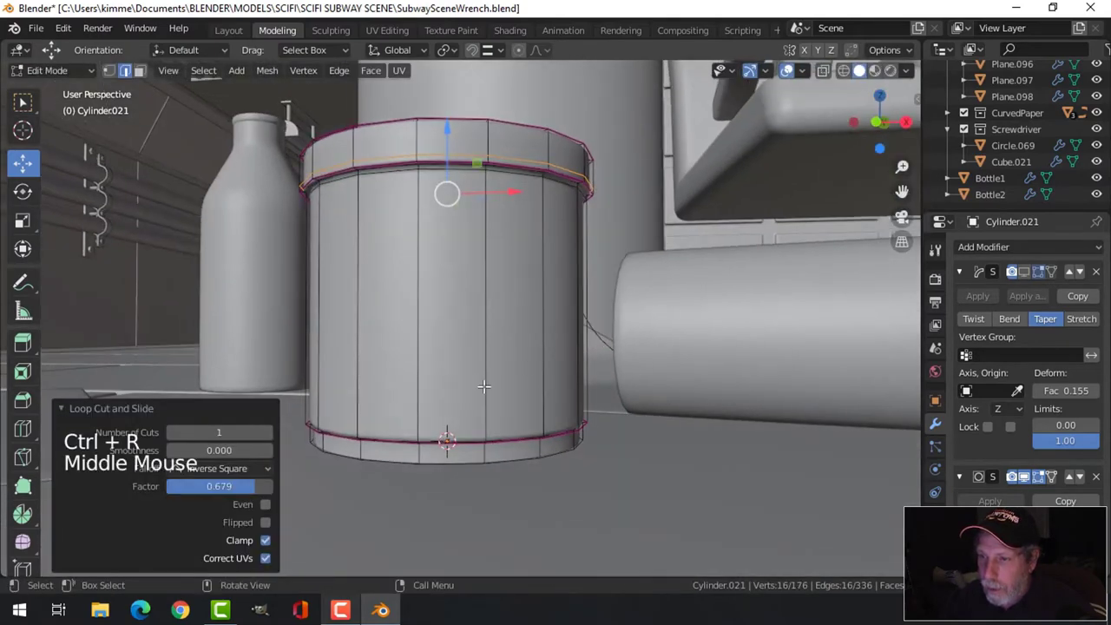
pyautogui.hotkey('ctrl', 'r')
pyautogui.click(477, 384)
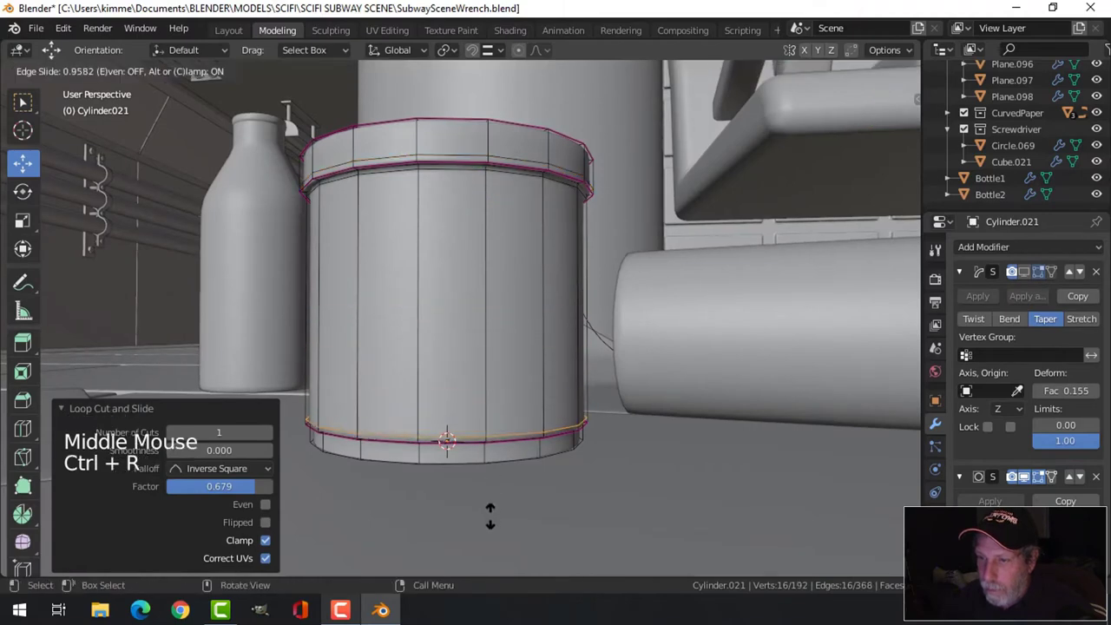
pyautogui.click(492, 504)
pyautogui.press('Tab')
pyautogui.moveTo(589, 333); pyautogui.dragTo(601, 343, button='middle')
pyautogui.hotkey('alt', 'a')
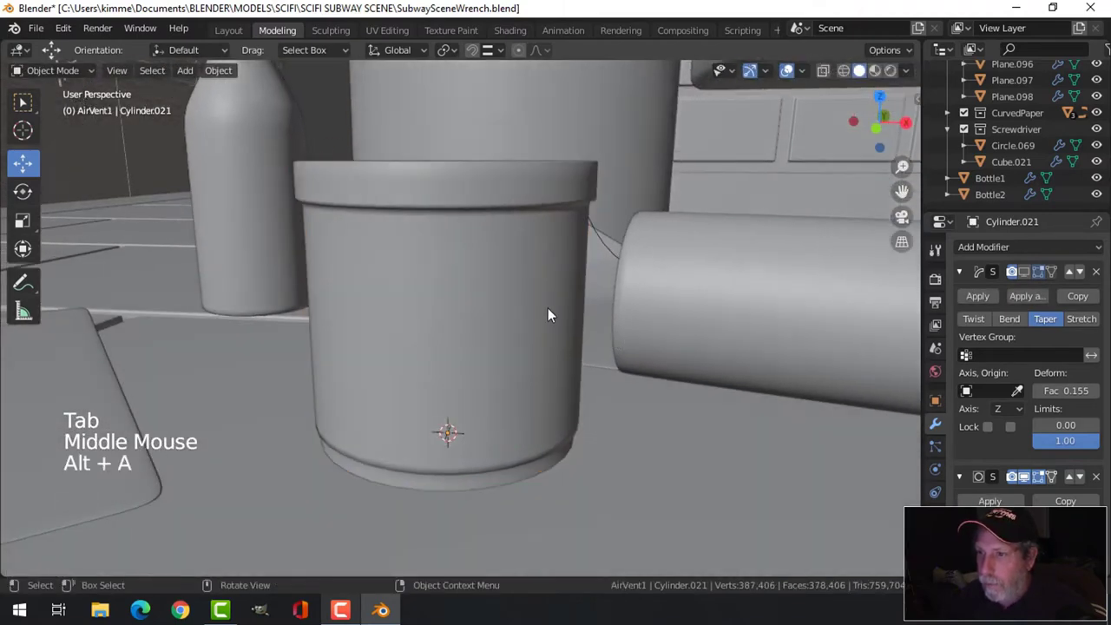
# Turn the cup's Taper modifier back on in the viewport and set its factor to 0.247.
pyautogui.click(548, 310)
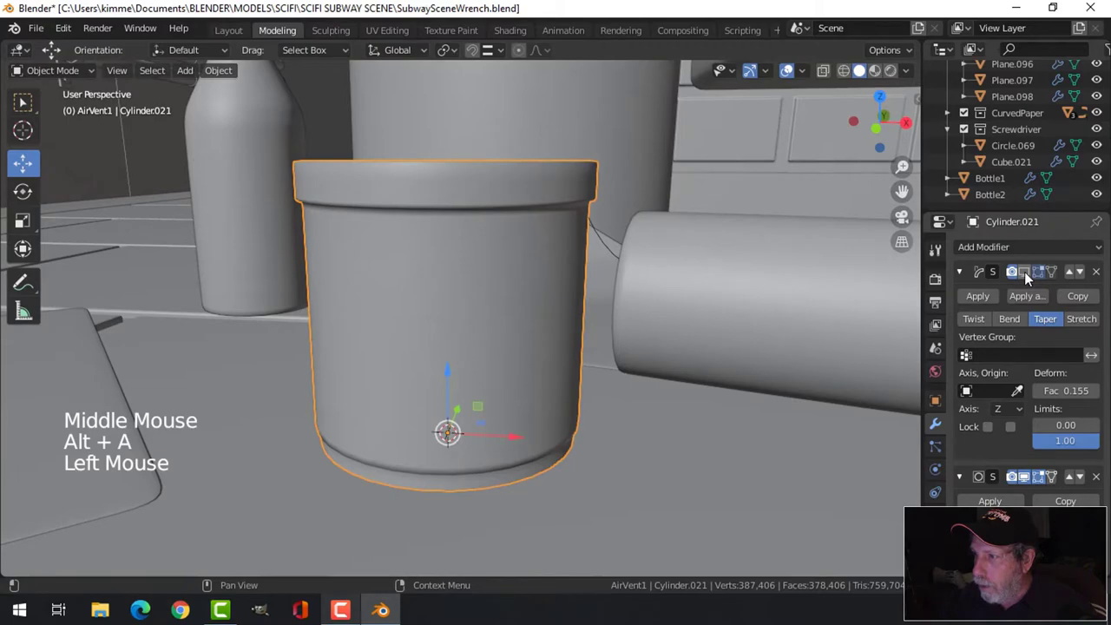
pyautogui.click(1025, 272)
pyautogui.scroll(-3, 633, 320)
pyautogui.moveTo(633, 323); pyautogui.dragTo(857, 349, button='middle')
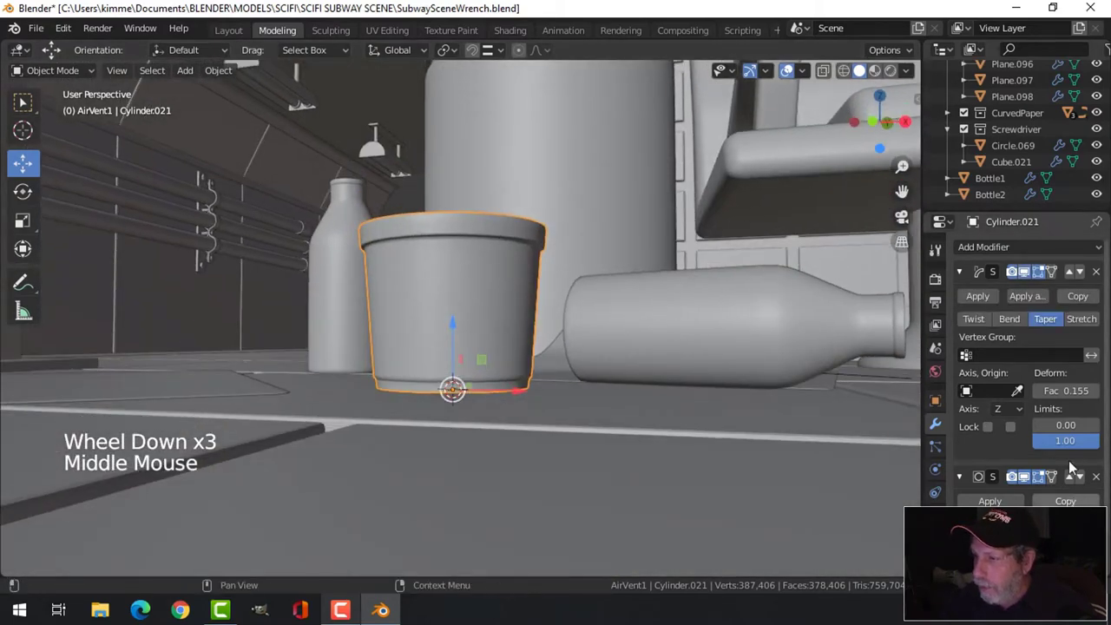
pyautogui.keyDown('shift'); pyautogui.moveTo(1066, 391); pyautogui.dragTo(1077, 390); pyautogui.keyUp('shift')
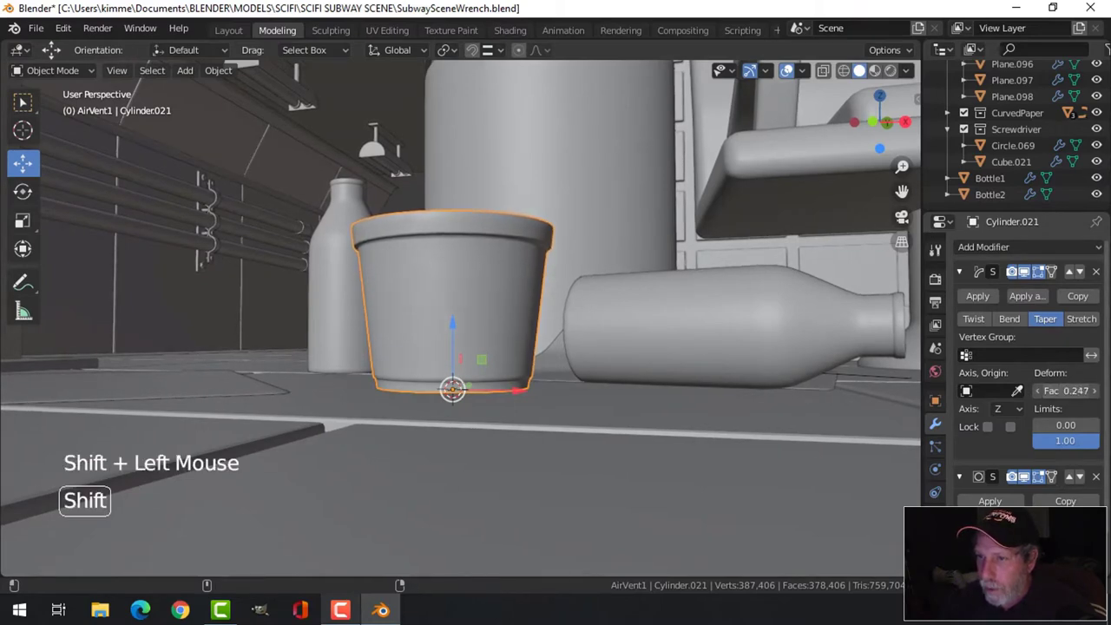
# Scale the whole cup mesh narrower in X and Y while keeping its height, and return to Object Mode.
pyautogui.moveTo(737, 367); pyautogui.dragTo(732, 361, button='middle')
pyautogui.press('Tab')
pyautogui.press('a')
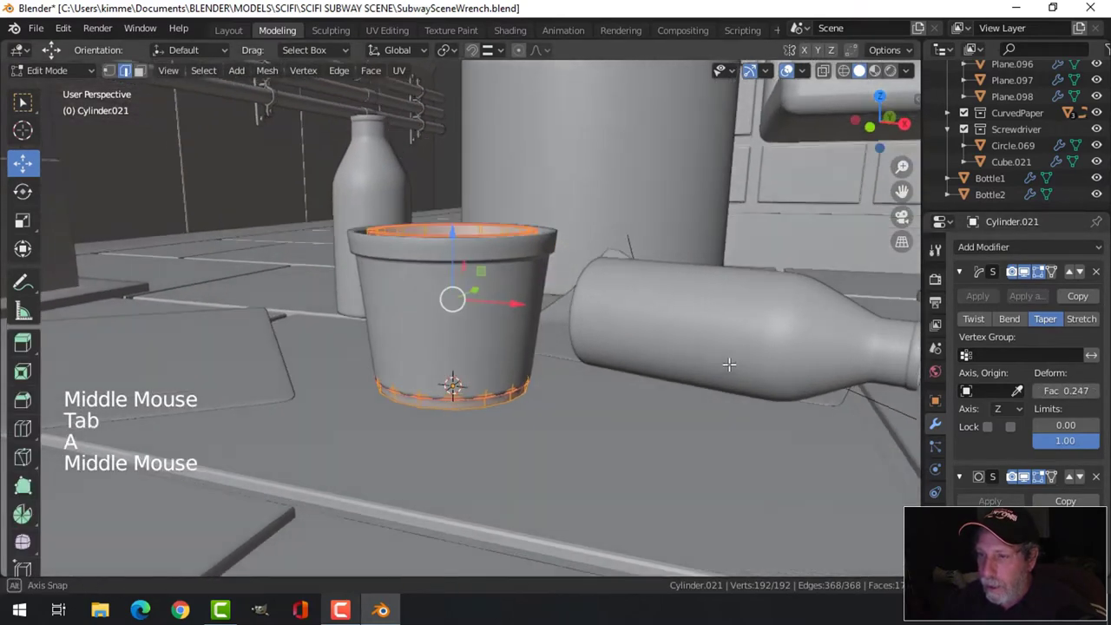
pyautogui.press('s')
pyautogui.hotkey('shift', 'z')
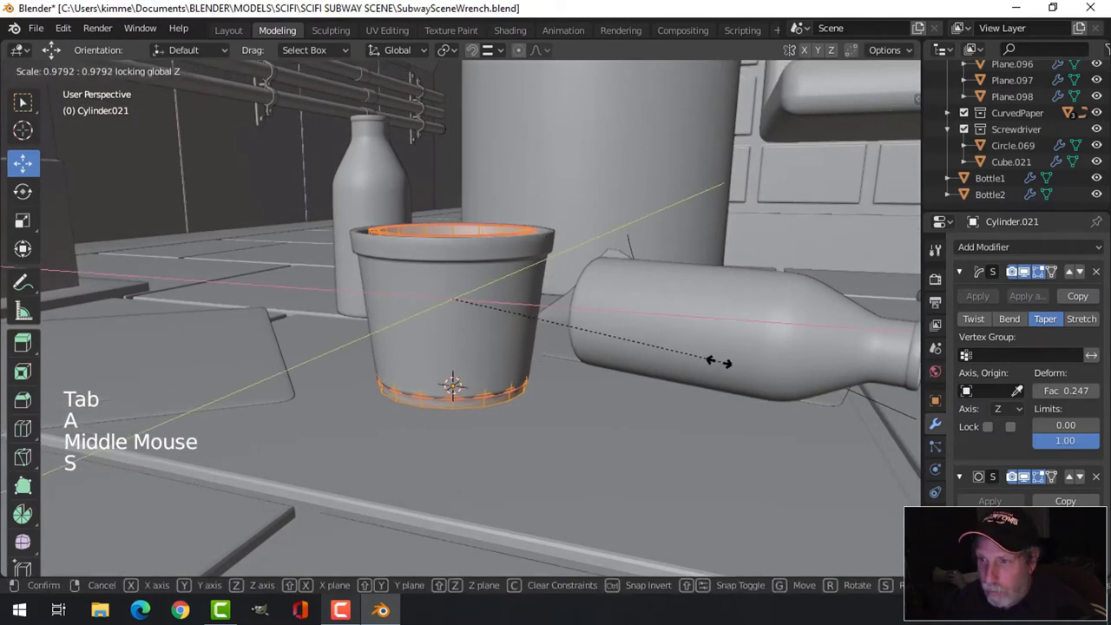
pyautogui.click(640, 360)
pyautogui.hotkey('alt', 'a')
pyautogui.press('Tab')
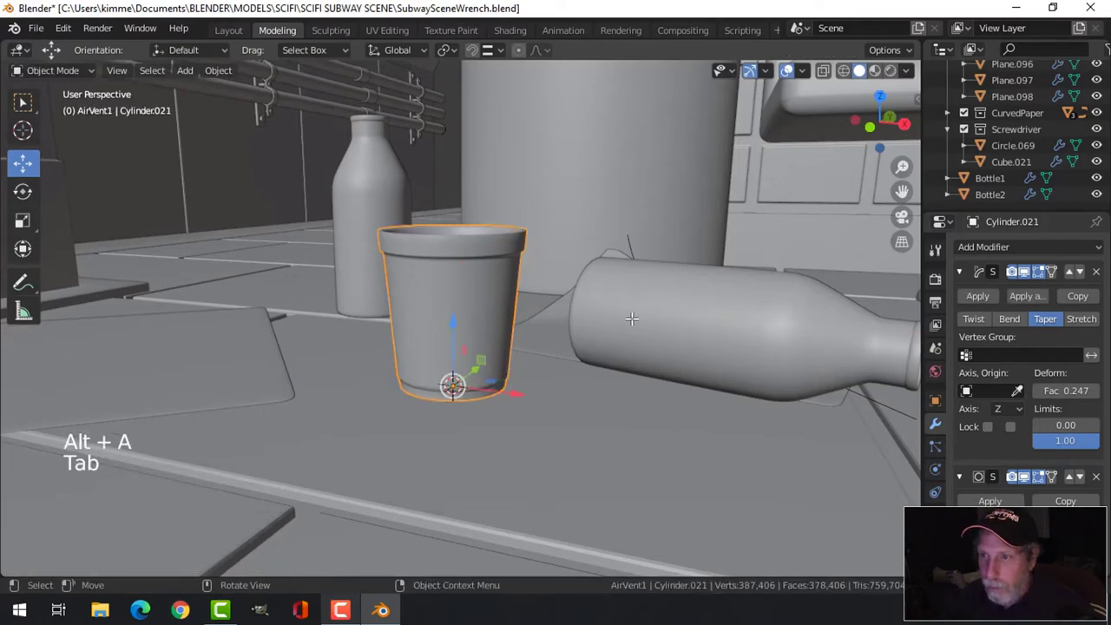
# Isolate the cup to check its vertex and face counts, and reveal the rest of the scene again.
pyautogui.hotkey('alt', 'a')
pyautogui.scroll(-3, 622, 312)
pyautogui.moveTo(622, 312); pyautogui.dragTo(527, 328, button='middle')
pyautogui.scroll(-4, 571, 321)
pyautogui.scroll(-2, 579, 352)
pyautogui.click(463, 314)
pyautogui.scroll(3, 504, 318)
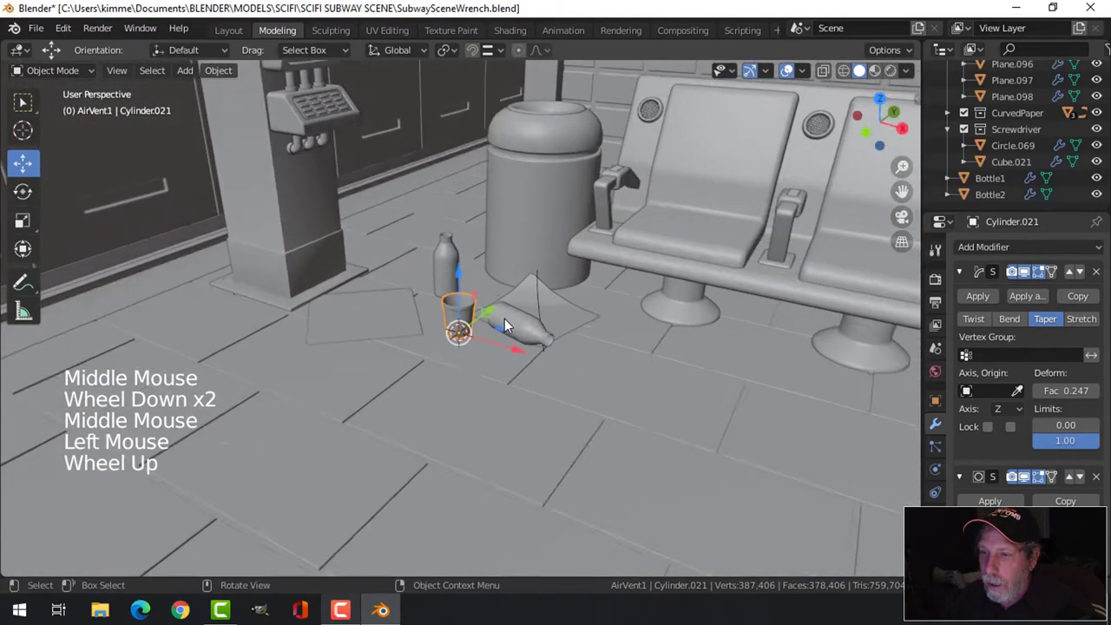
pyautogui.hotkey('shift', 'h')
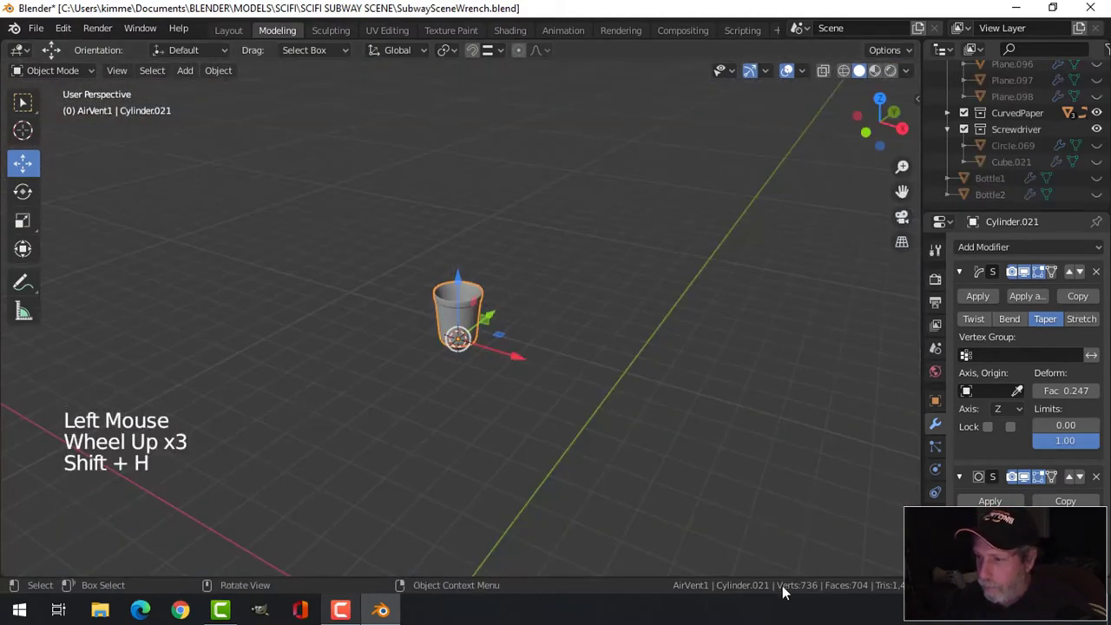
pyautogui.hotkey('alt', 'a')
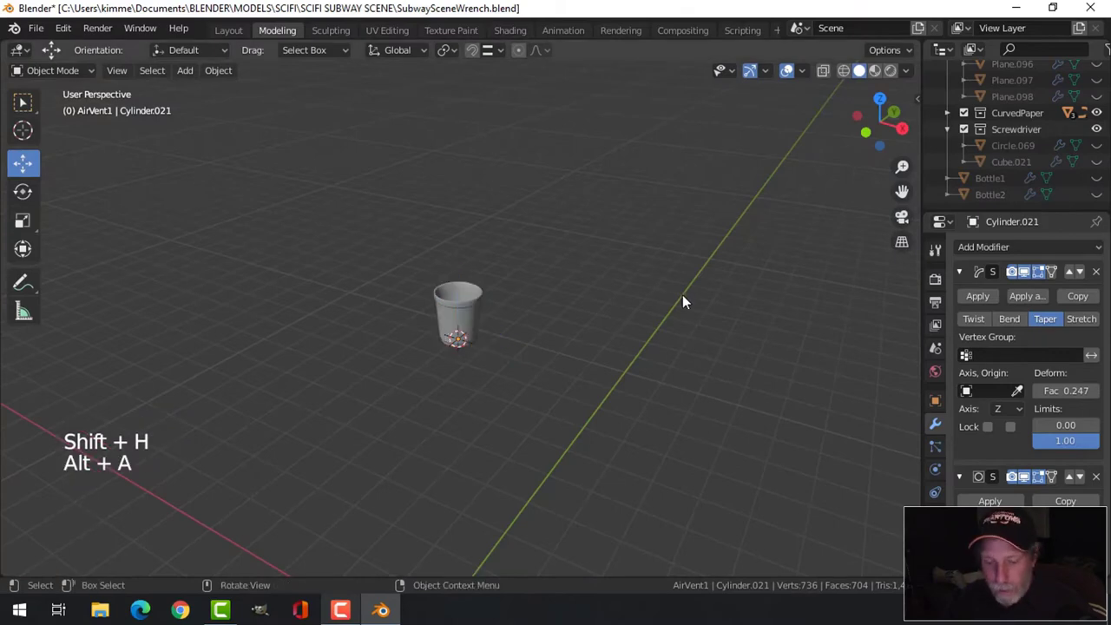
pyautogui.hotkey('alt', 'h')
pyautogui.hotkey('alt', 'a')
# Enable Cavity in the solid viewport shading options.
pyautogui.scroll(3, 550, 341)
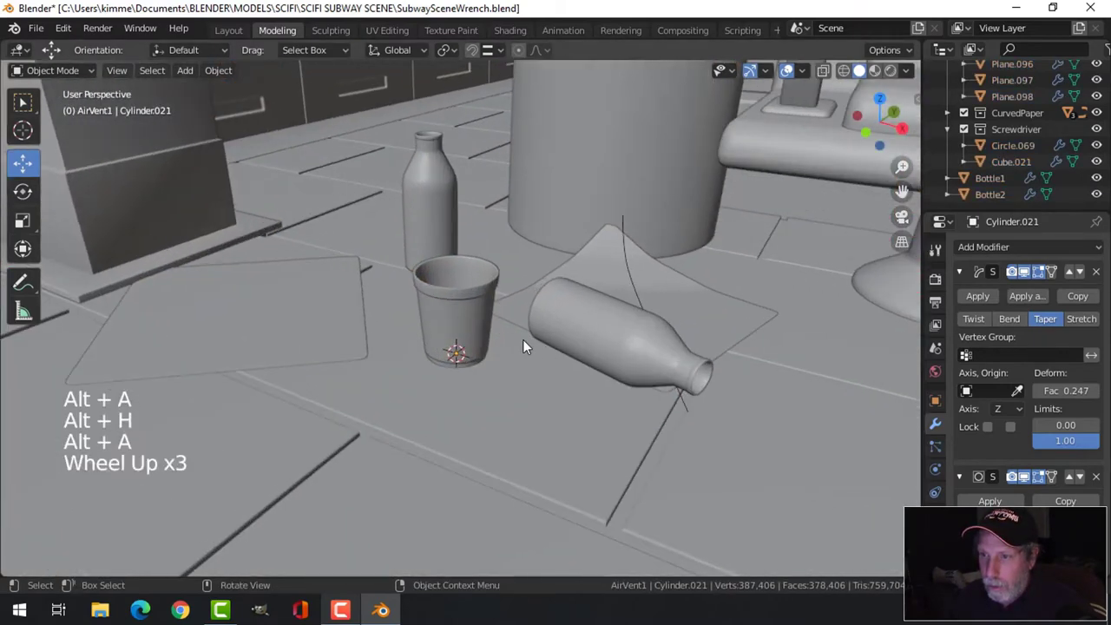
pyautogui.moveTo(523, 339); pyautogui.dragTo(783, 231, button='middle')
pyautogui.scroll(-5, 503, 333)
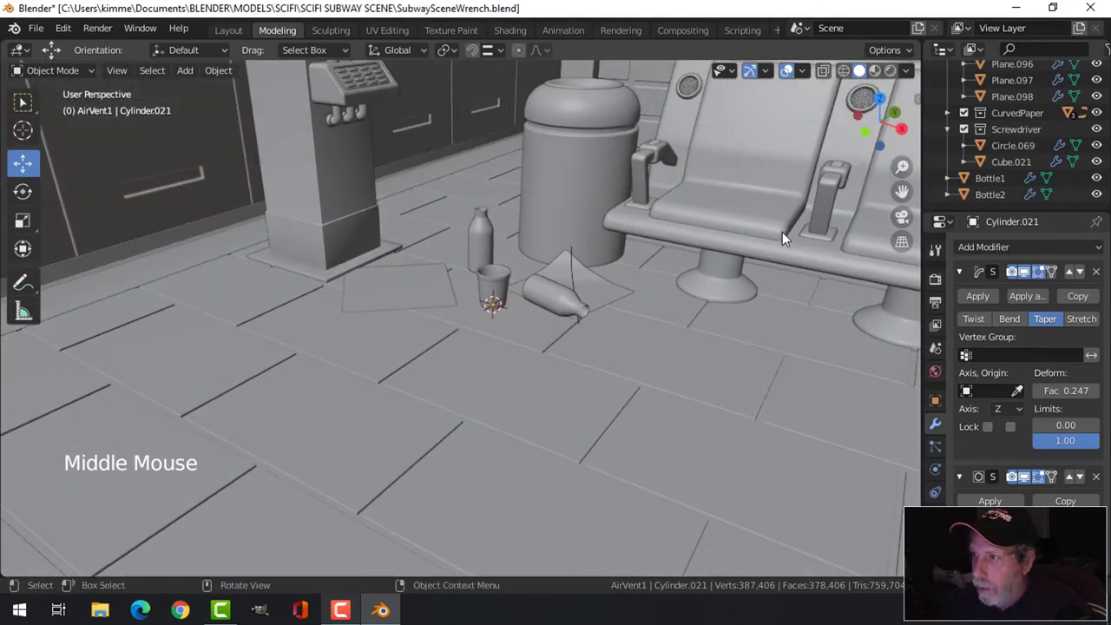
pyautogui.click(907, 72)
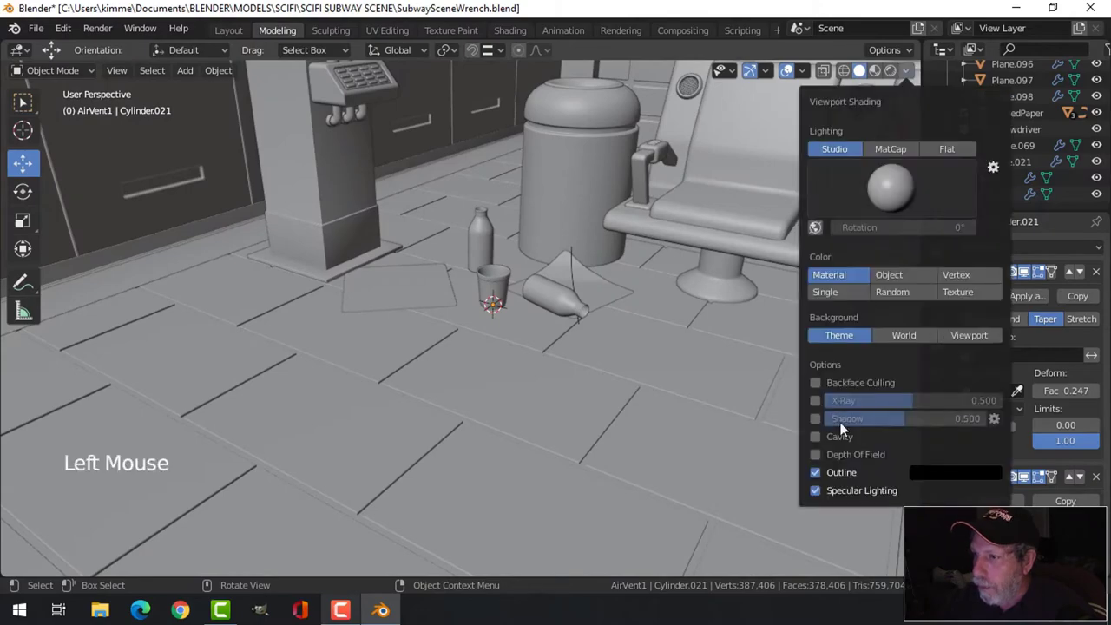
pyautogui.click(818, 440)
# Hide the viewport overlays and examine the cup beside the bottles from near and far.
pyautogui.moveTo(629, 346)
pyautogui.mouseDown(button='middle')
pyautogui.moveTo(617, 332)
pyautogui.moveTo(645, 340)
pyautogui.mouseUp(button='middle')
pyautogui.scroll(8, 574, 352)
pyautogui.scroll(2, 610, 263)
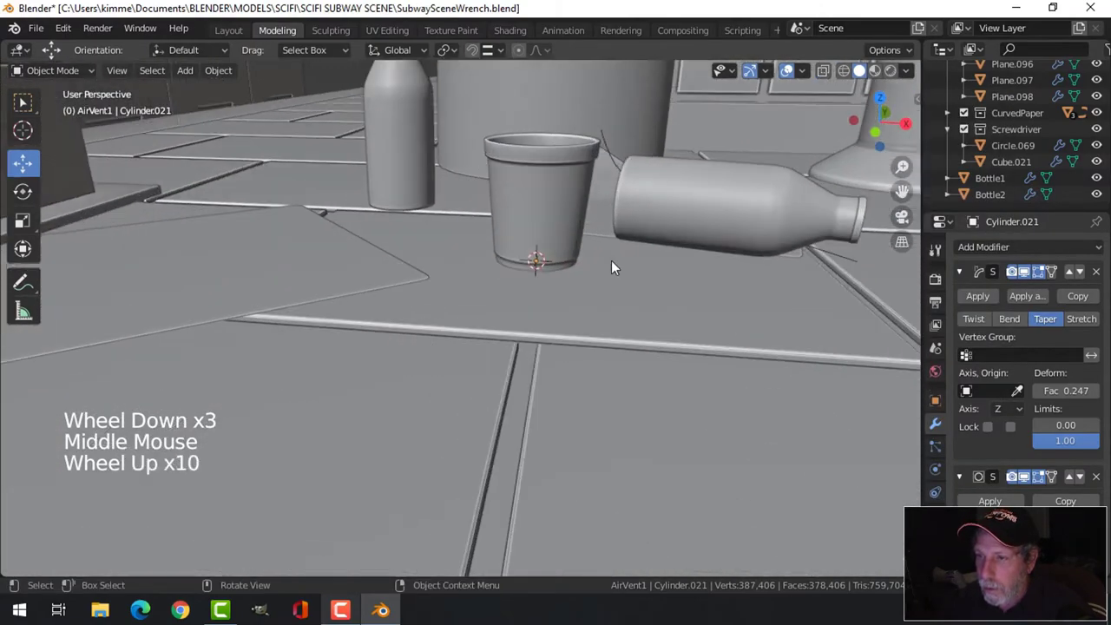
pyautogui.moveTo(611, 263); pyautogui.dragTo(609, 239, button='middle')
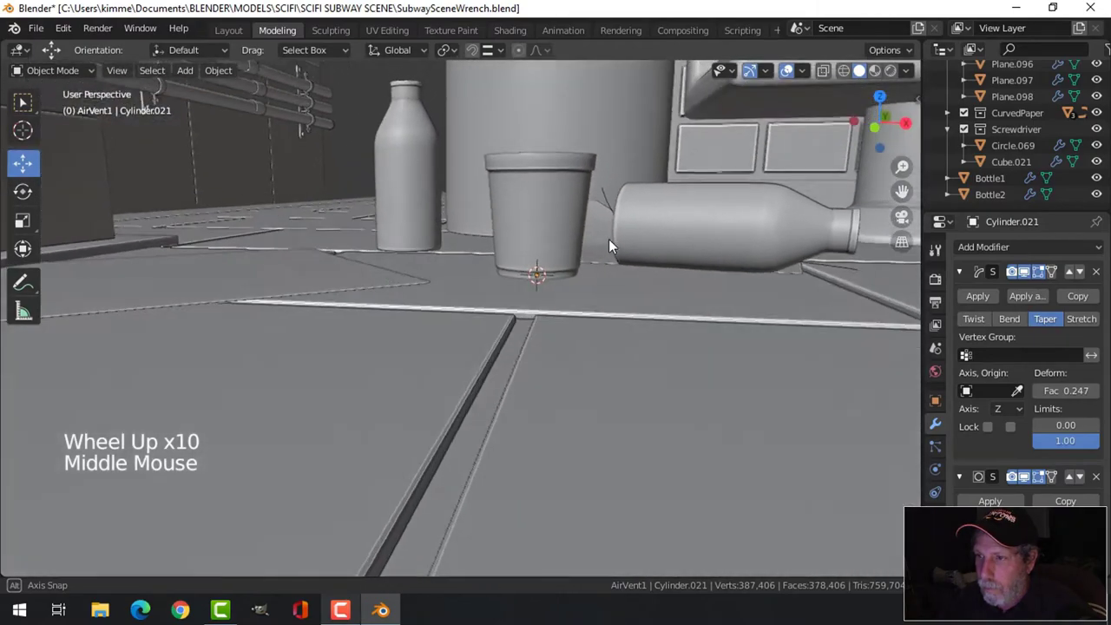
pyautogui.click(786, 70)
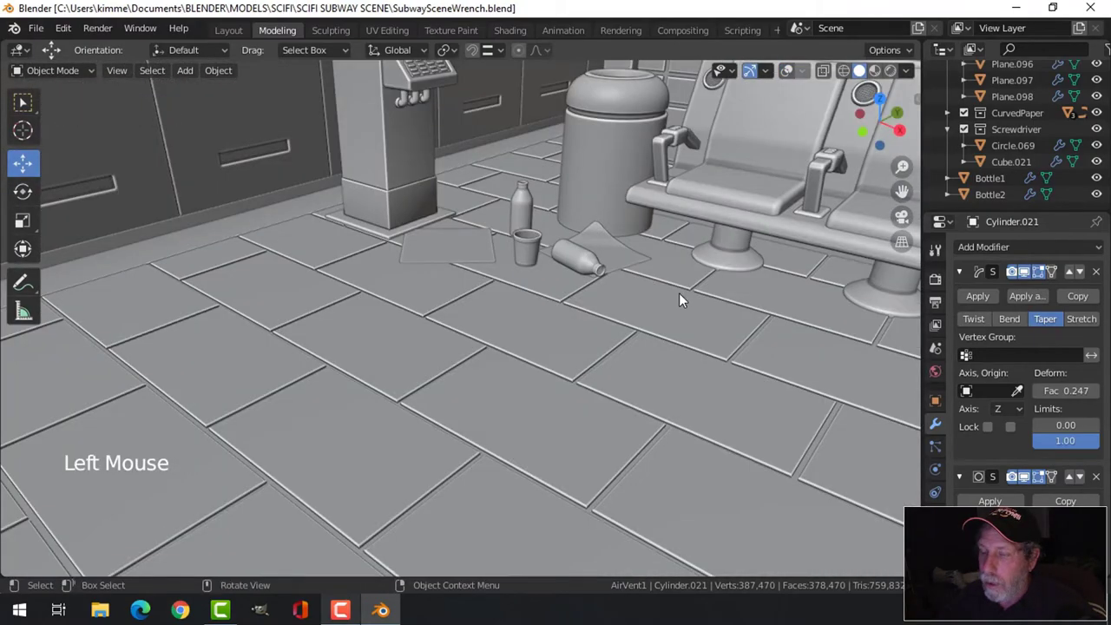
pyautogui.moveTo(680, 297); pyautogui.dragTo(635, 266, button='middle')
pyautogui.scroll(-4, 634, 266)
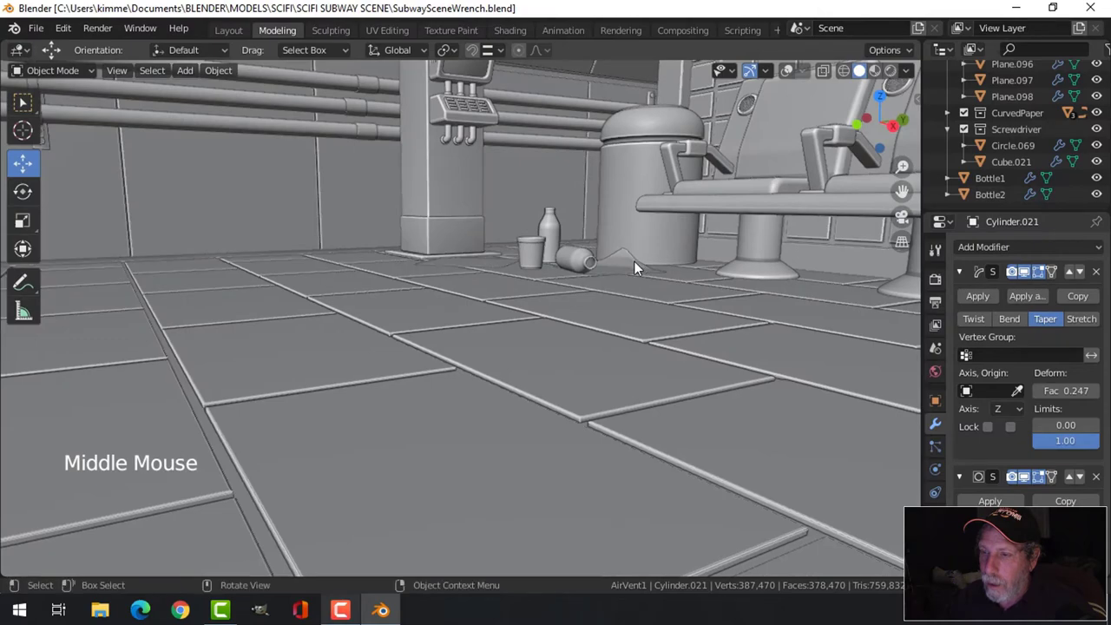
pyautogui.keyDown('shift'); pyautogui.moveTo(591, 296); pyautogui.dragTo(695, 304, button='middle'); pyautogui.keyUp('shift')
# Show the overlays again, duplicate the cup and move the copy about -17.896 m along Y and -1.916 m along X.
pyautogui.click(697, 228)
pyautogui.click(788, 71)
pyautogui.moveTo(739, 265); pyautogui.dragTo(730, 273, button='middle')
pyautogui.hotkey('shift', 'd')
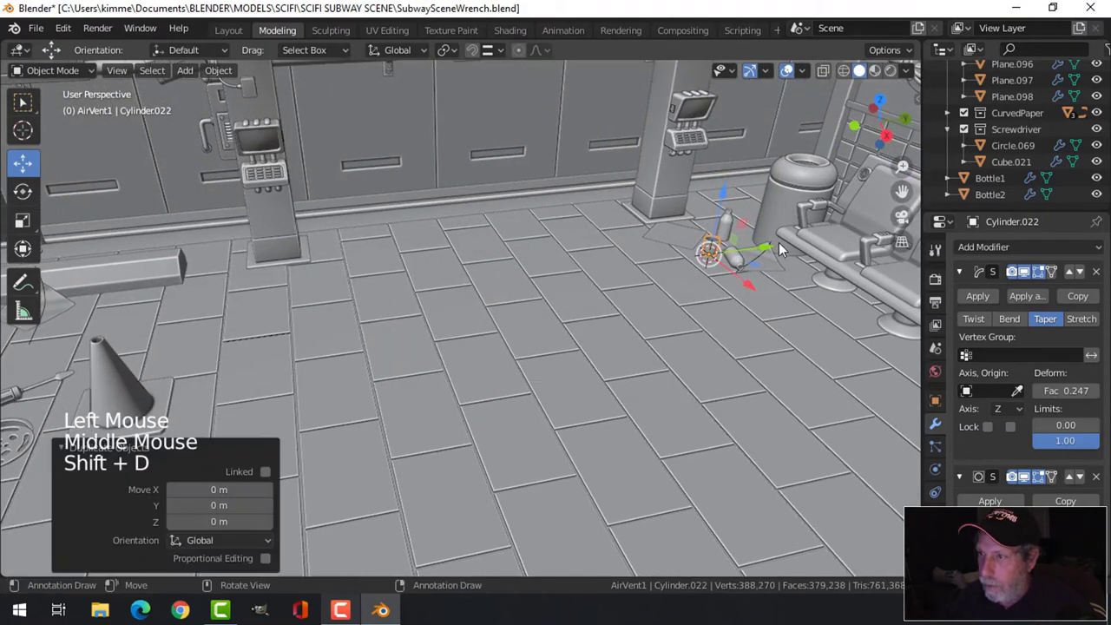
pyautogui.moveTo(712, 251); pyautogui.dragTo(178, 269)
pyautogui.moveTo(186, 309); pyautogui.dragTo(525, 410, button='middle')
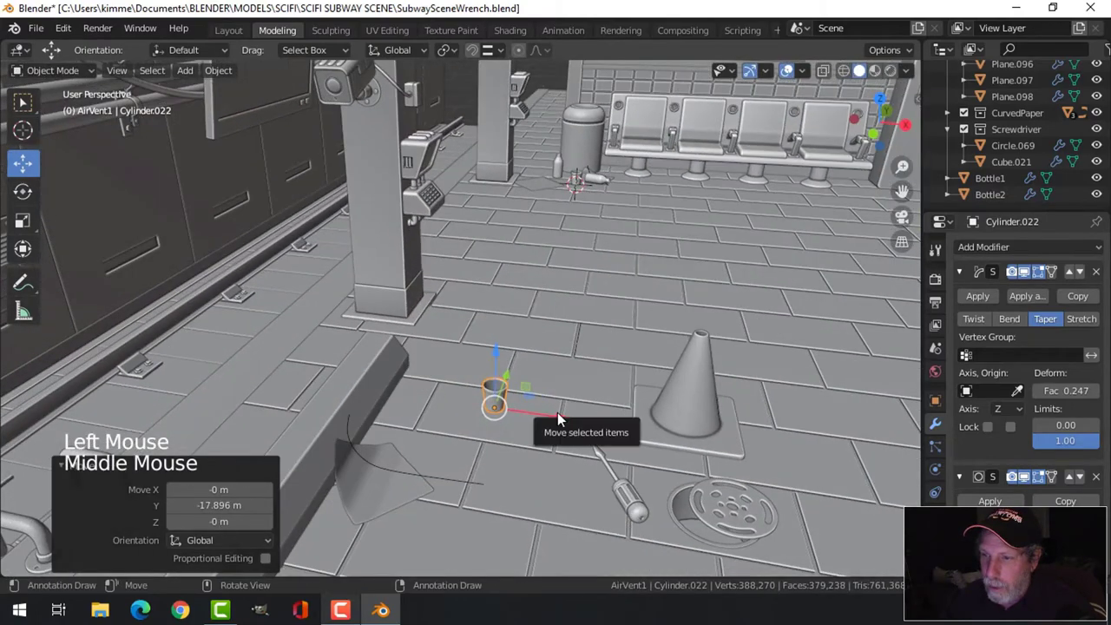
pyautogui.moveTo(558, 413); pyautogui.dragTo(434, 393)
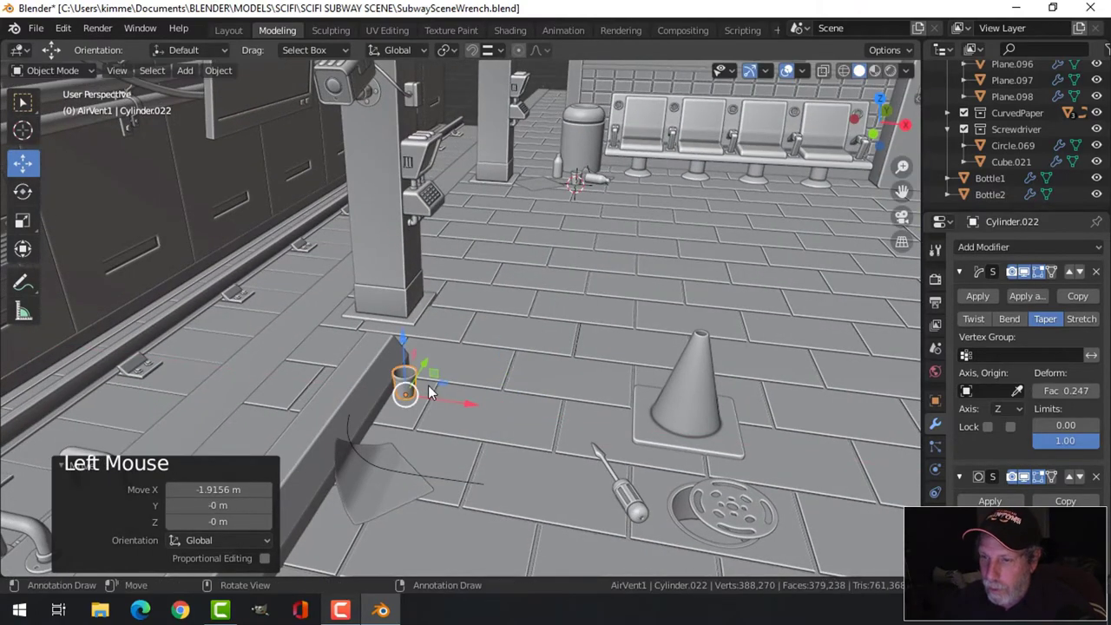
# In the front view, place the duplicated cup on top of the long sloped-sided floor barrier beside the column.
pyautogui.press('KP_1')
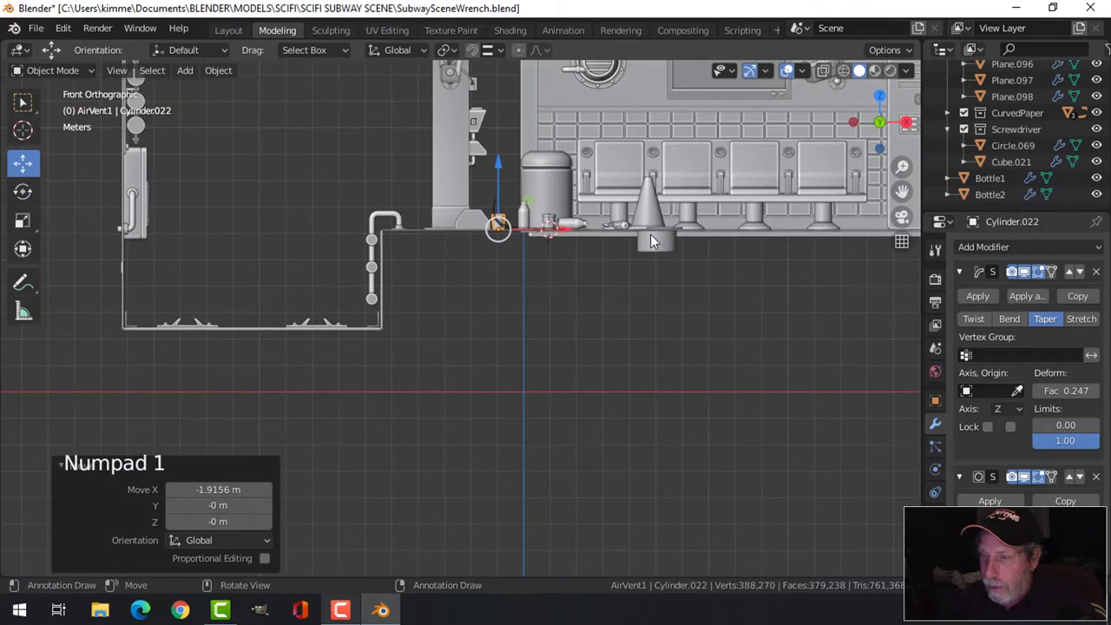
pyautogui.scroll(3, 540, 232)
pyautogui.keyDown('shift'); pyautogui.moveTo(540, 232); pyautogui.dragTo(577, 342, button='middle'); pyautogui.keyUp('shift')
pyautogui.scroll(3, 592, 339)
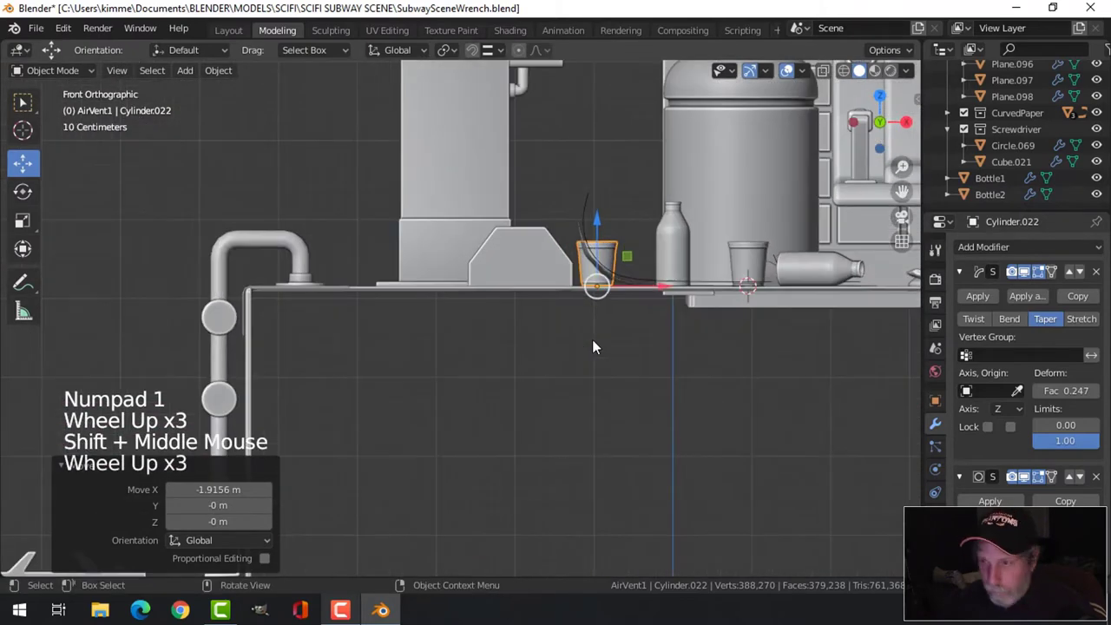
pyautogui.press('g')
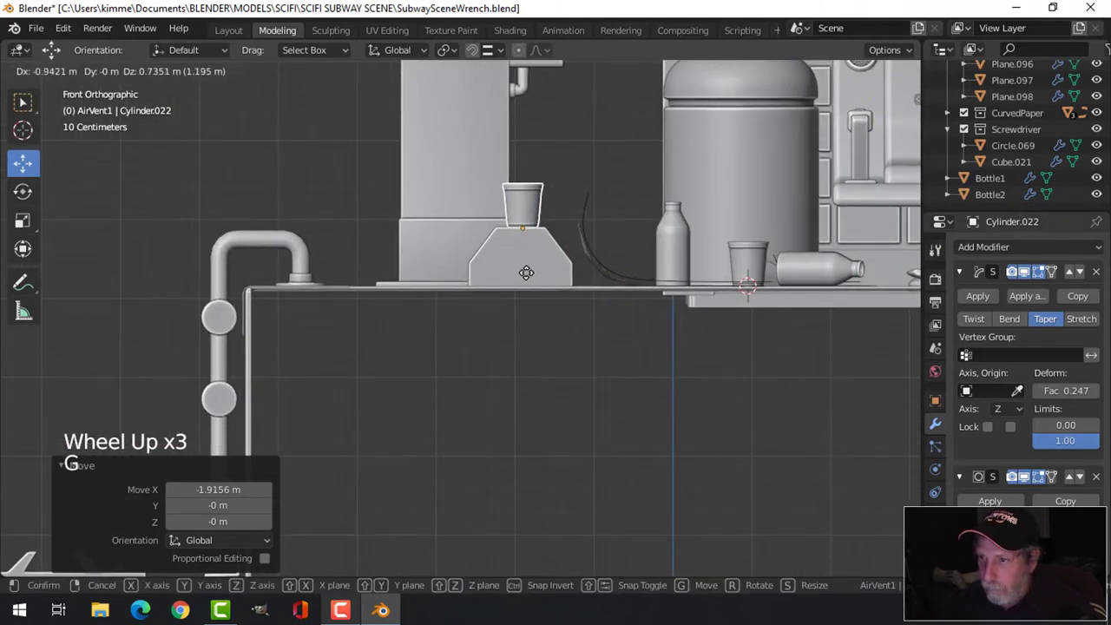
pyautogui.click(517, 266)
pyautogui.hotkey('alt', 'a')
pyautogui.moveTo(622, 279); pyautogui.dragTo(521, 339, button='middle')
pyautogui.scroll(-4, 519, 318)
pyautogui.scroll(-2, 455, 376)
pyautogui.scroll(1, 495, 334)
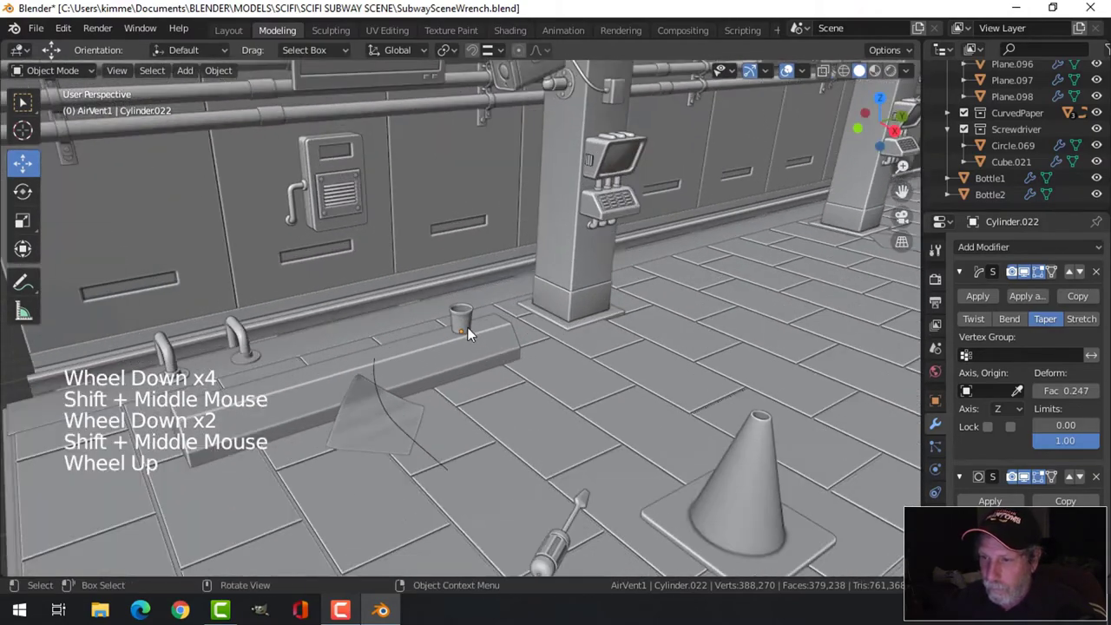
# Zoom in on the copied cup and raise it slightly along Z so its base rests on the barrier's top.
pyautogui.click(462, 324)
pyautogui.press('KP_Decimal')
pyautogui.scroll(-1, 628, 382)
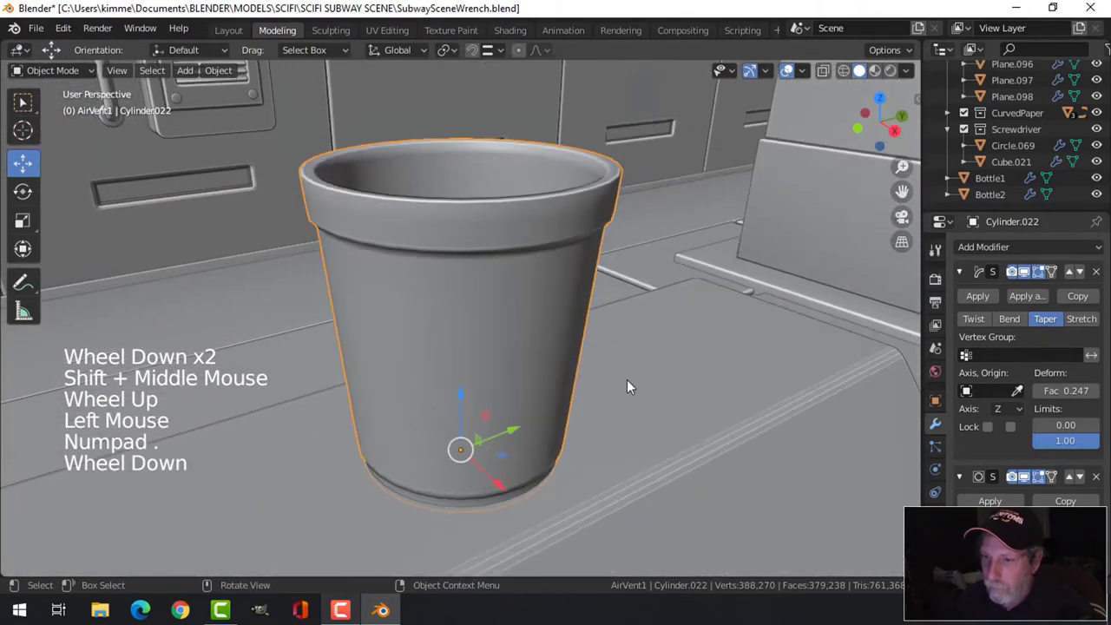
pyautogui.moveTo(628, 382); pyautogui.dragTo(612, 367, button='middle')
pyautogui.moveTo(462, 404); pyautogui.dragTo(461, 398)
pyautogui.hotkey('alt', 'a')
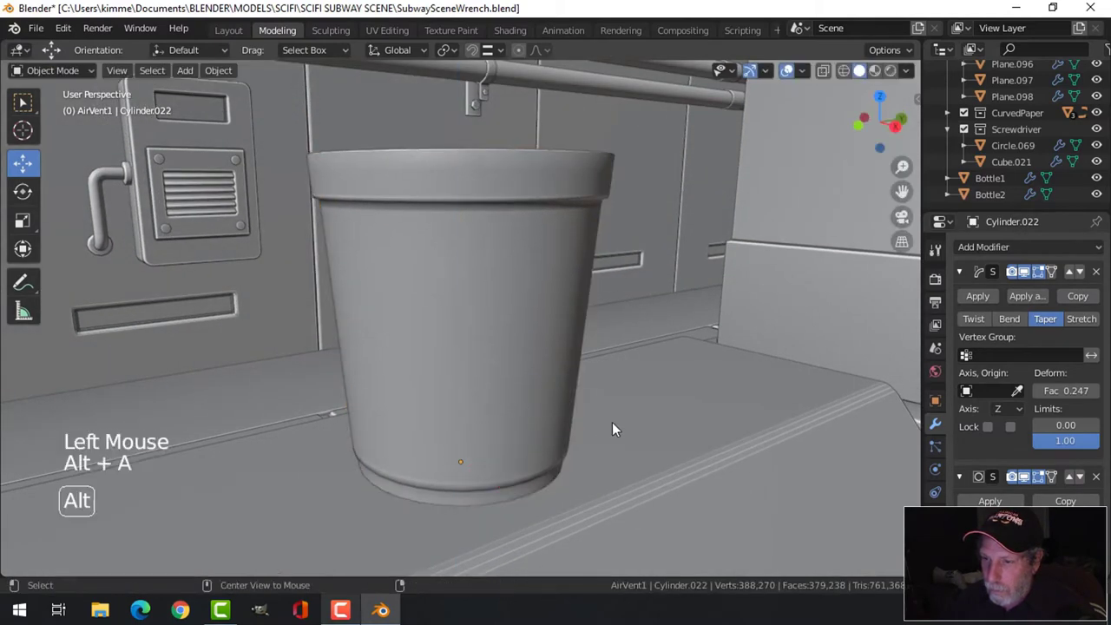
# Snap the 3D cursor to the round slotted drain cover in the floor.
pyautogui.scroll(-11, 617, 425)
pyautogui.keyDown('shift'); pyautogui.moveTo(602, 428); pyautogui.dragTo(616, 369, button='middle'); pyautogui.keyUp('shift')
pyautogui.scroll(-2, 666, 429)
pyautogui.scroll(1, 616, 373)
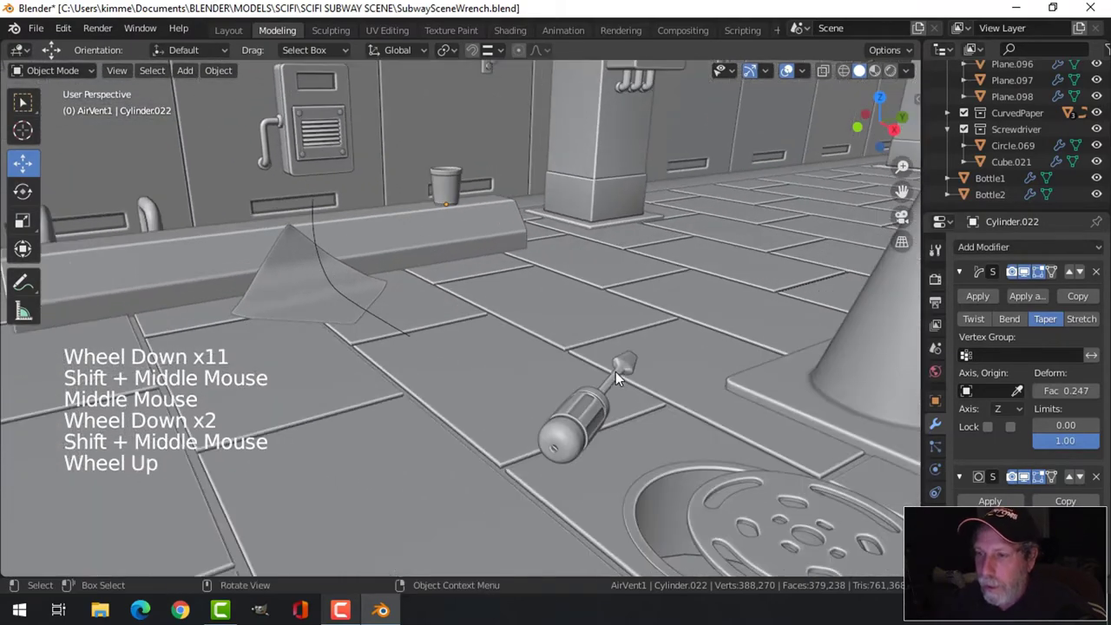
pyautogui.scroll(-1, 595, 425)
pyautogui.click(697, 477)
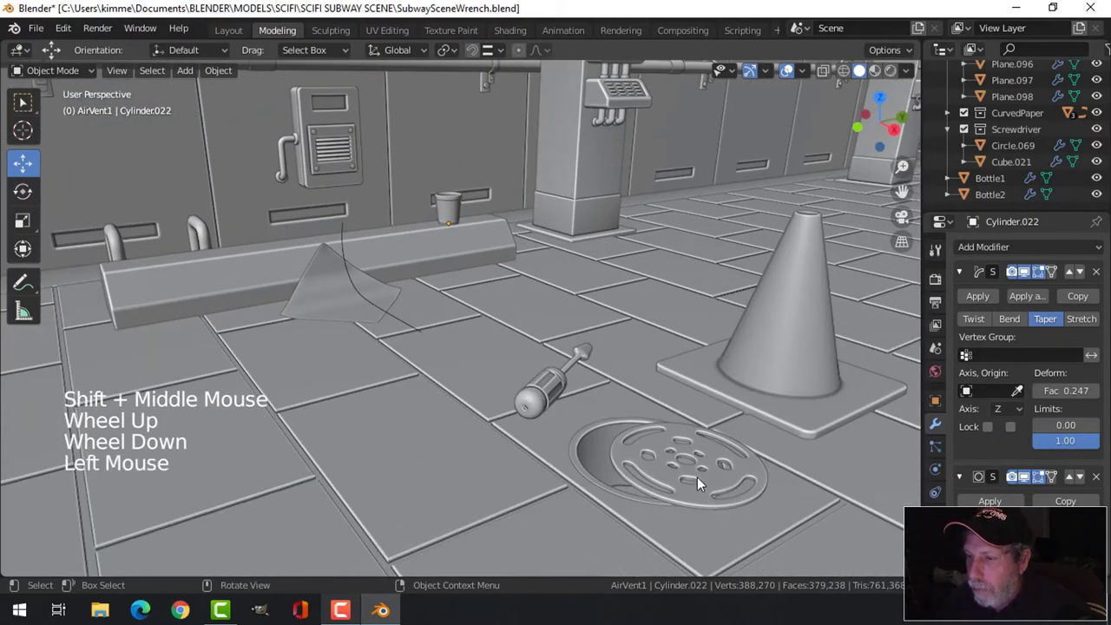
pyautogui.keyDown('shift'); pyautogui.moveTo(697, 476); pyautogui.dragTo(473, 401, button='middle'); pyautogui.keyUp('shift')
pyautogui.hotkey('shift', 's')
pyautogui.click(708, 513)
pyautogui.hotkey('alt', 'a')
# Snap the 3D cursor to the floor tile face beside the screwdriver and drain, then return to Object Mode.
pyautogui.click(411, 404)
pyautogui.press('Tab')
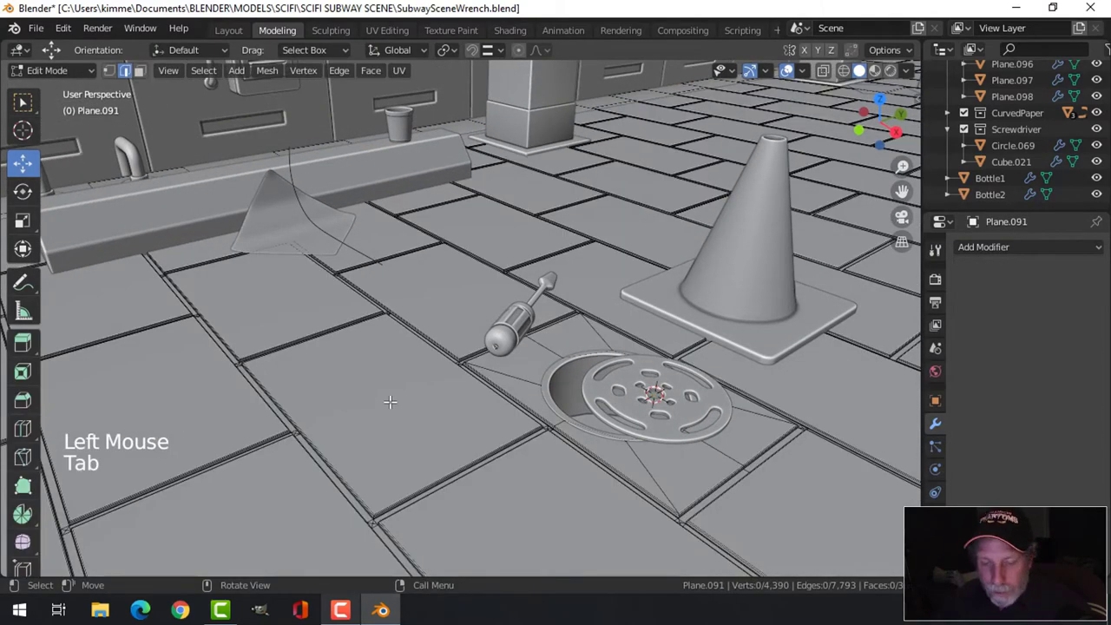
pyautogui.click(458, 407)
pyautogui.press('3')
pyautogui.click(452, 421)
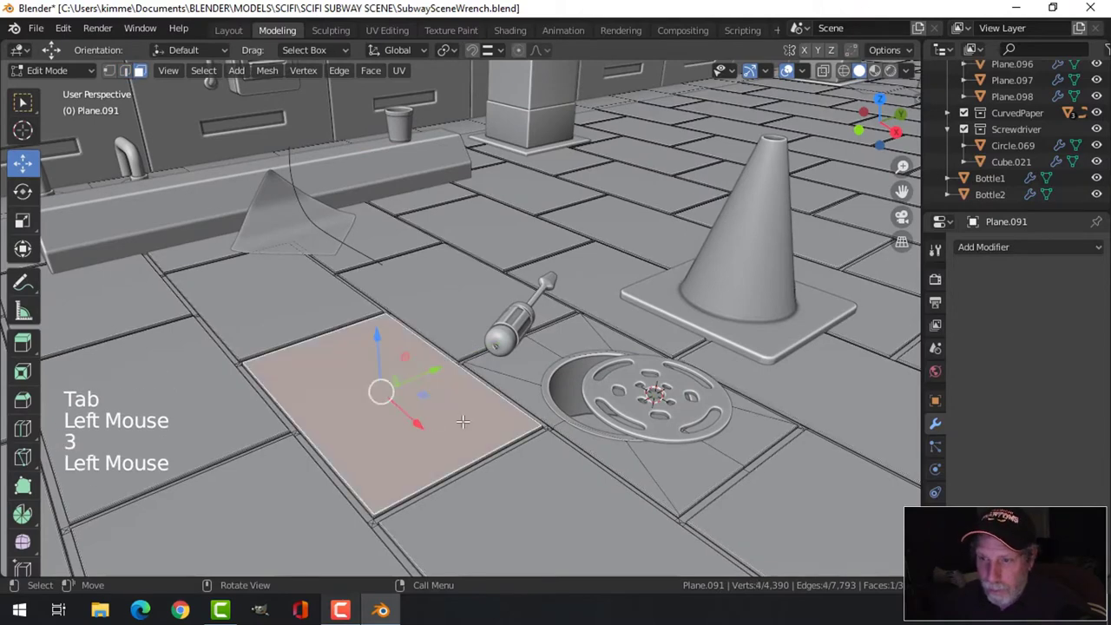
pyautogui.hotkey('shift', 's')
pyautogui.click(473, 503)
pyautogui.hotkey('alt', 'a')
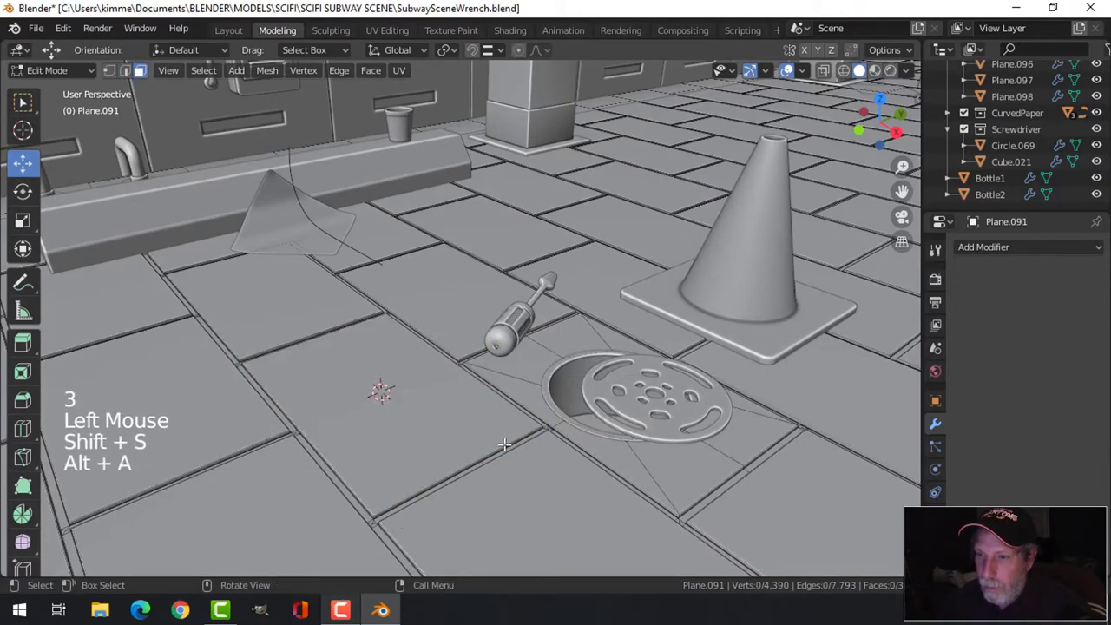
pyautogui.press('Tab')
pyautogui.hotkey('alt', 'a')
# In the top view, hide the plane covering the scene to expose the floor tiles around the 3D cursor.
pyautogui.scroll(-2, 504, 450)
pyautogui.scroll(-2, 504, 451)
pyautogui.keyDown('shift'); pyautogui.moveTo(504, 451); pyautogui.dragTo(569, 415, button='middle'); pyautogui.keyUp('shift')
pyautogui.scroll(1, 605, 405)
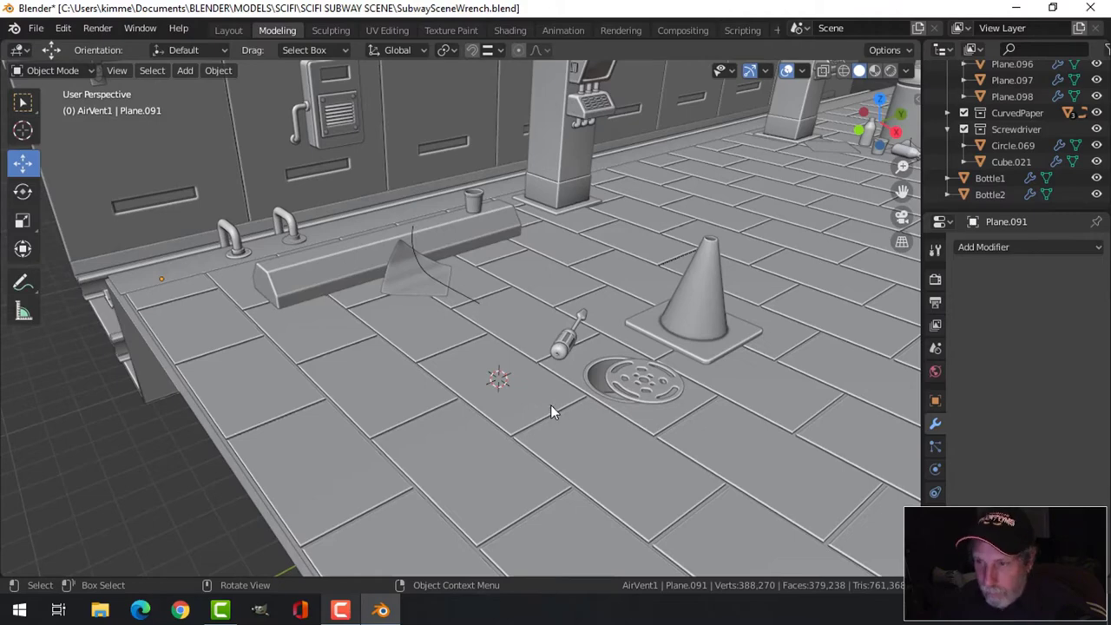
pyautogui.press('KP_7')
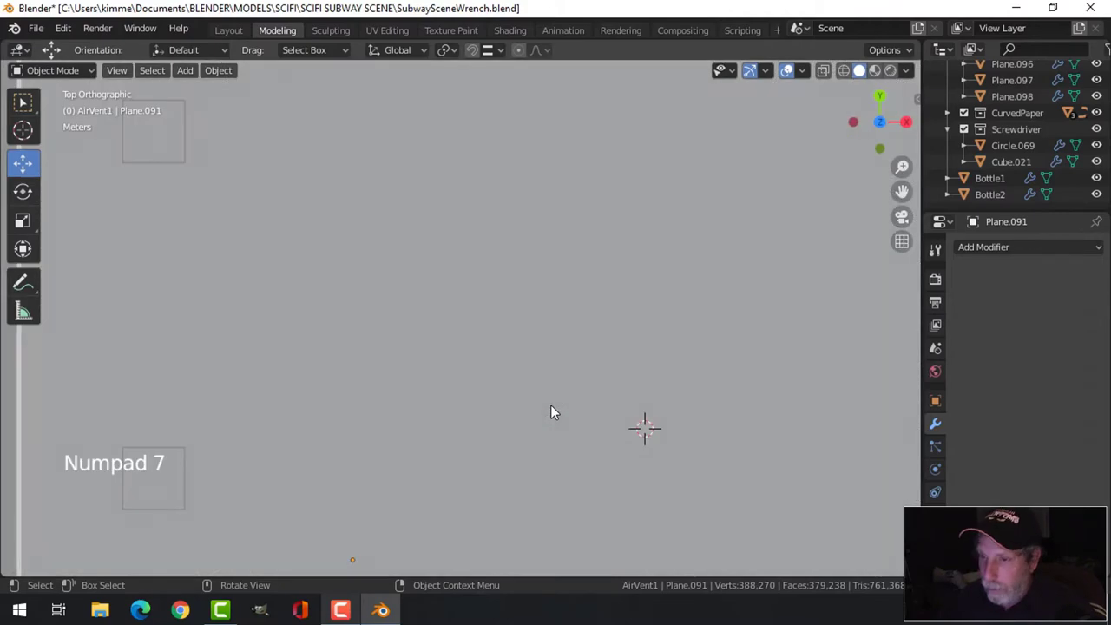
pyautogui.click(549, 401)
pyautogui.press('h')
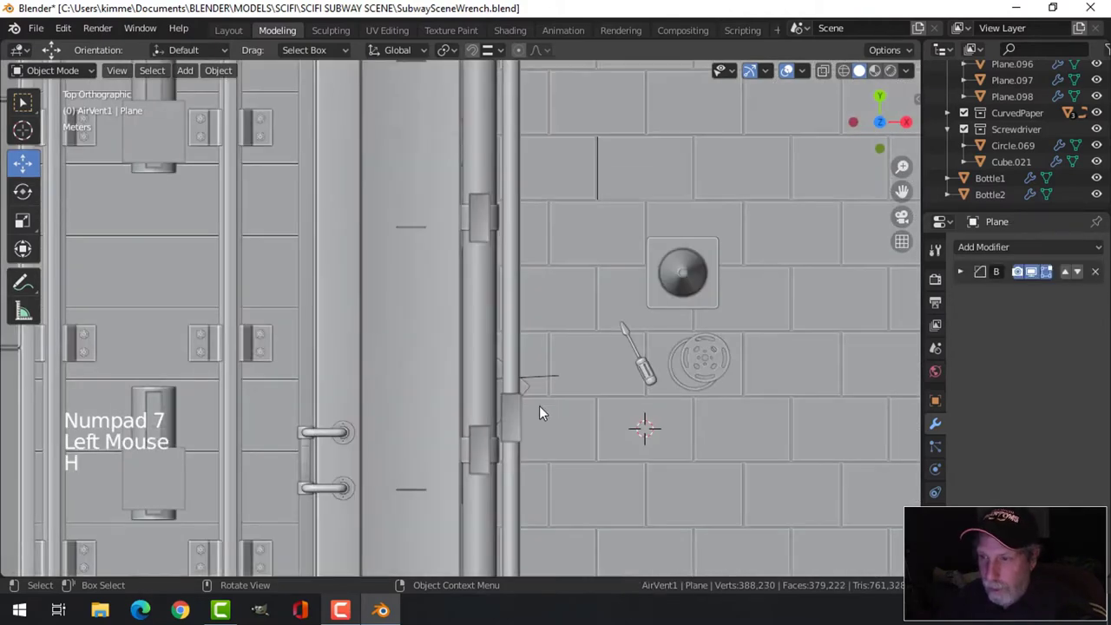
pyautogui.keyDown('shift'); pyautogui.moveTo(679, 428); pyautogui.dragTo(569, 334, button='middle'); pyautogui.keyUp('shift')
pyautogui.scroll(2, 650, 327)
pyautogui.scroll(2, 588, 321)
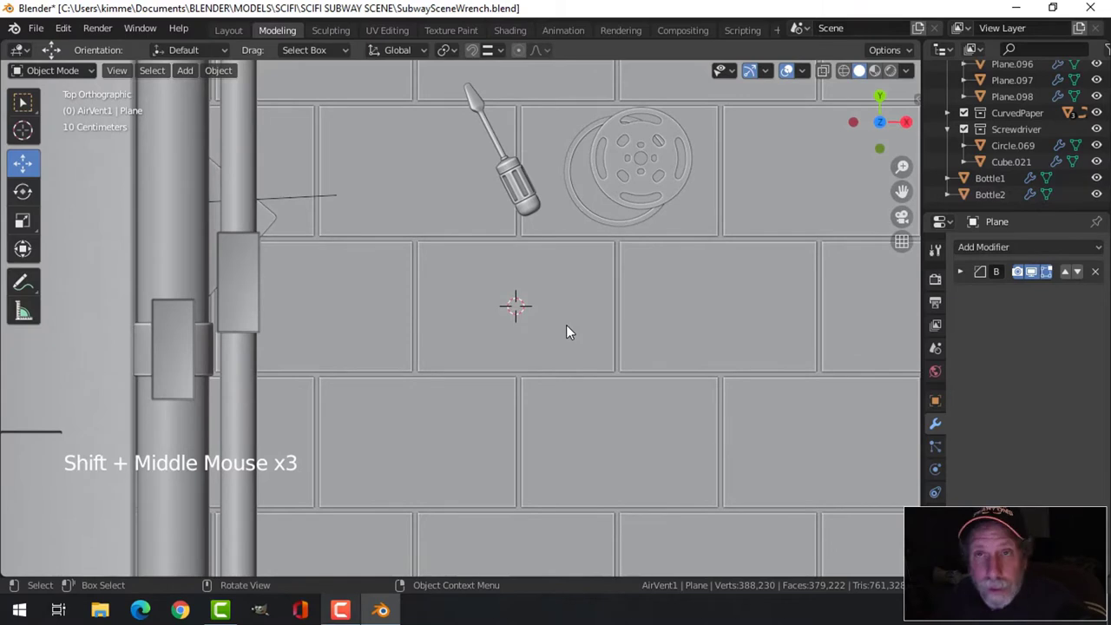
pyautogui.moveTo(568, 350)
pyautogui.keyDown('shift'); pyautogui.mouseDown(button='middle')
pyautogui.moveTo(561, 320)
pyautogui.moveTo(558, 355)
pyautogui.mouseUp(button='middle'); pyautogui.keyUp('shift')
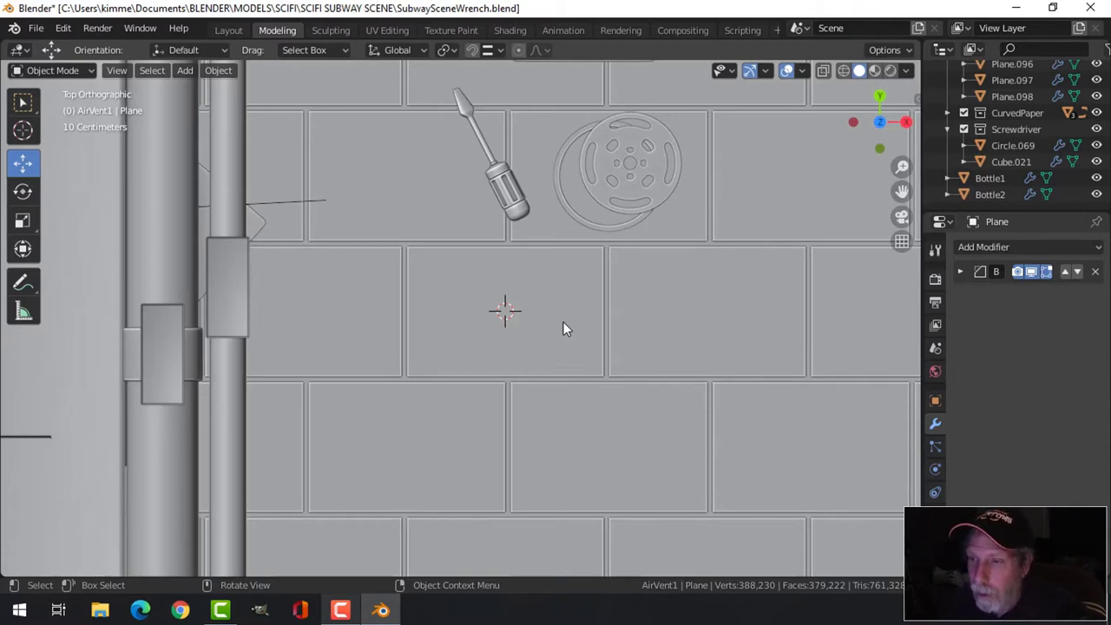
pyautogui.keyDown('shift'); pyautogui.moveTo(574, 356); pyautogui.dragTo(582, 322, button='middle'); pyautogui.keyUp('shift')
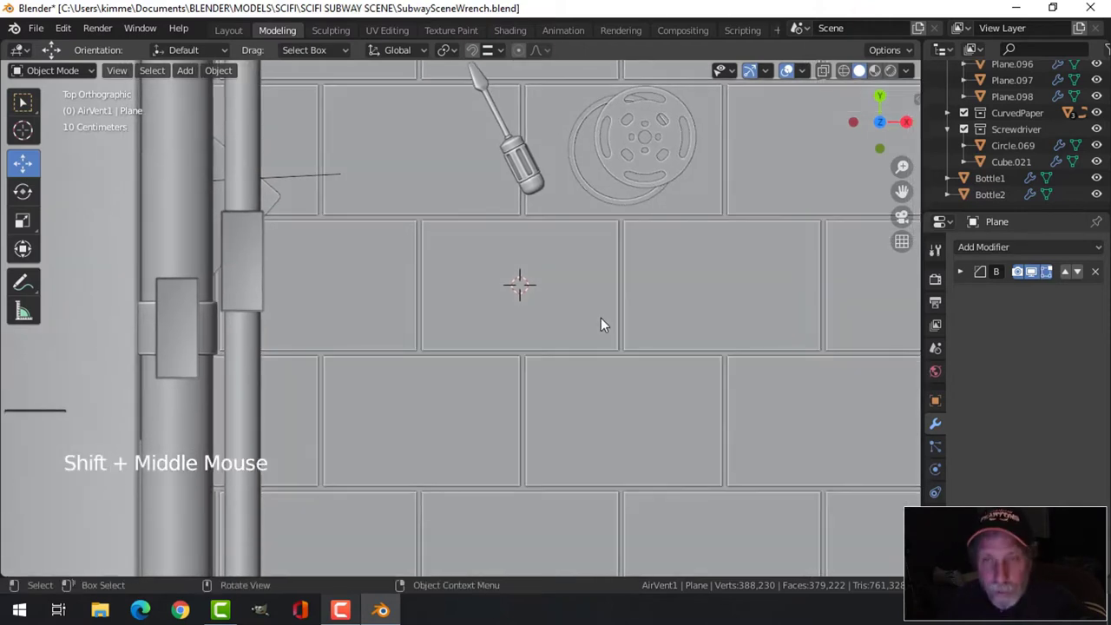
# Add a mesh circle with 12 vertices at the 3D cursor and scale its vertices to about 0.566.
pyautogui.hotkey('shift', 'a')
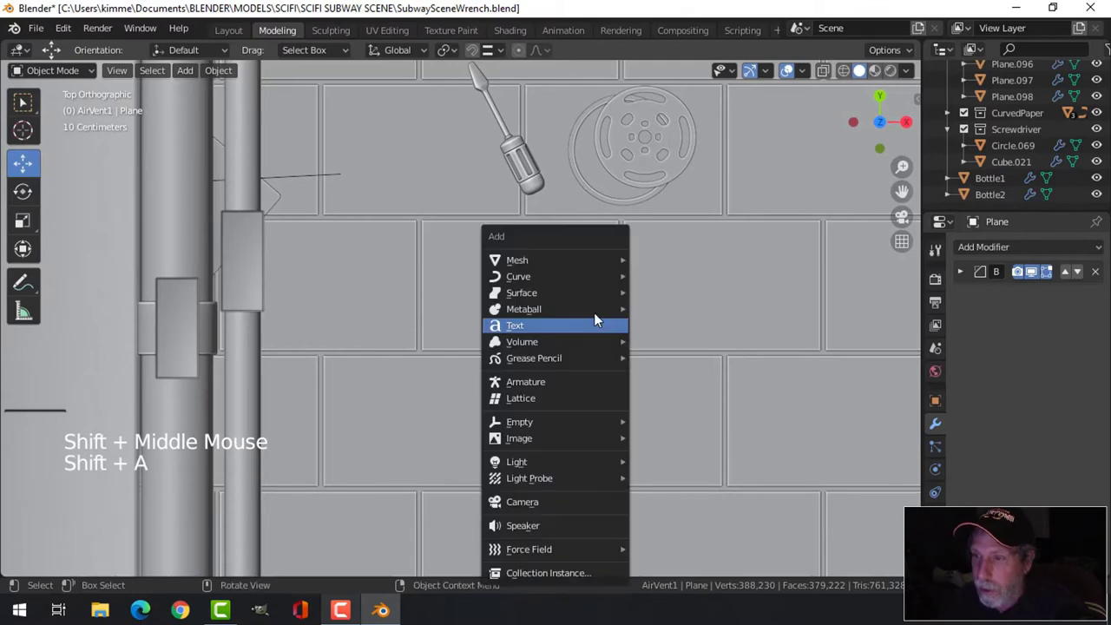
pyautogui.moveTo(567, 260)
pyautogui.click(662, 292)
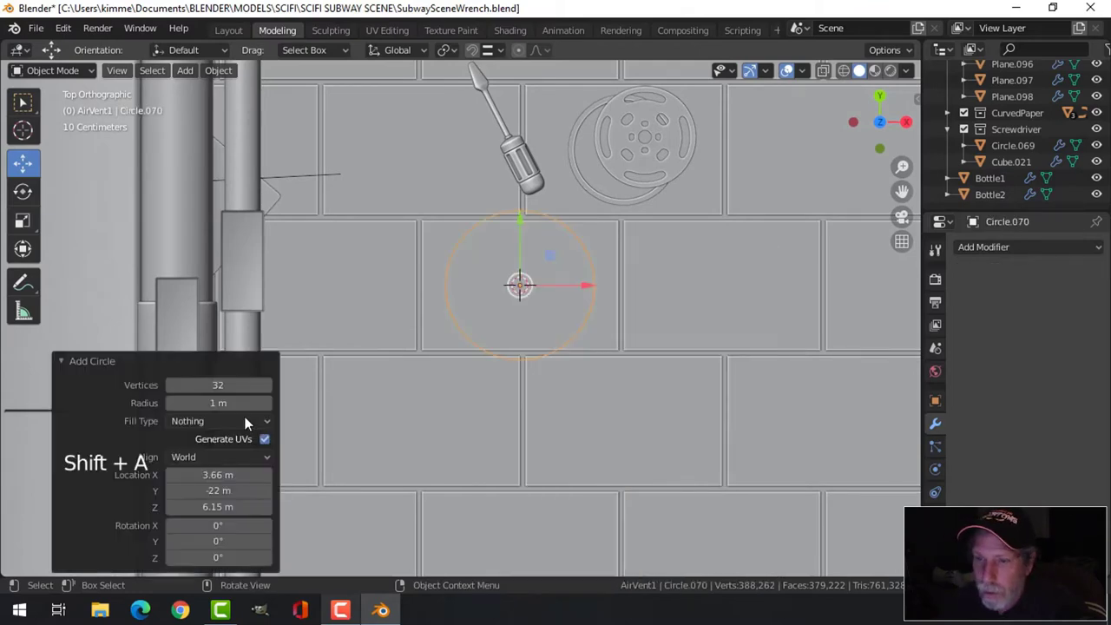
pyautogui.click(217, 385)
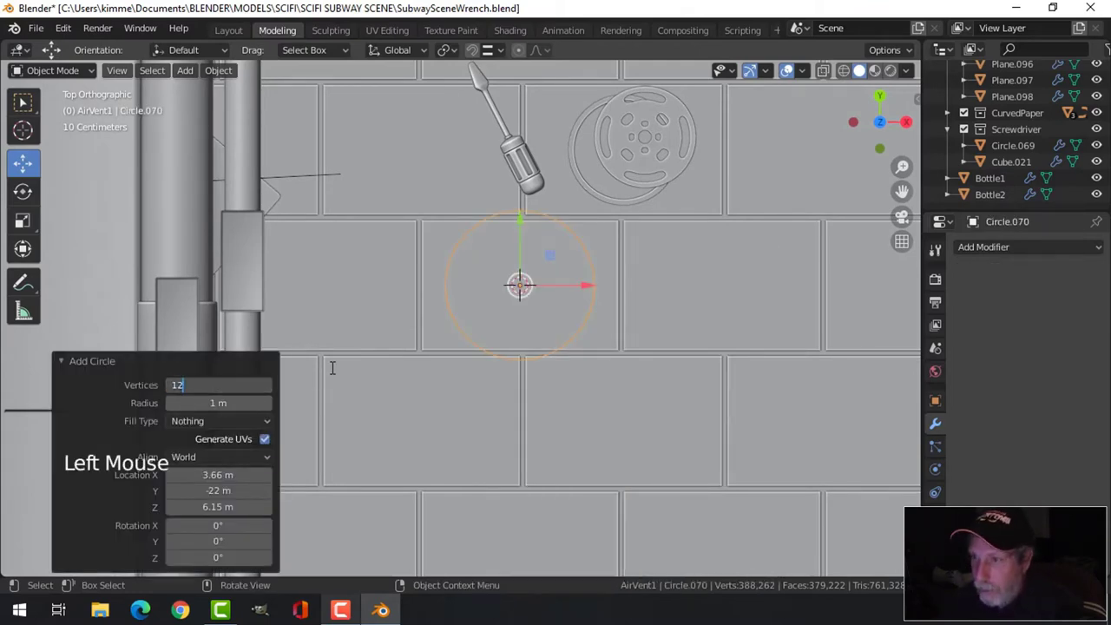
pyautogui.scroll(2, 608, 303)
pyautogui.press('Tab')
pyautogui.press('s')
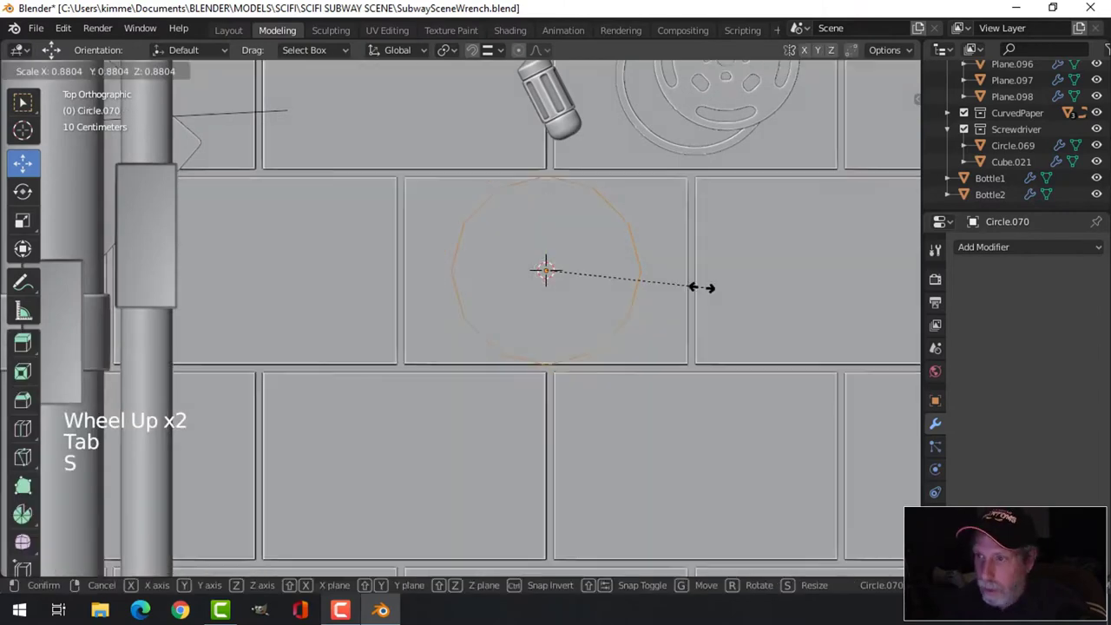
pyautogui.click(651, 289)
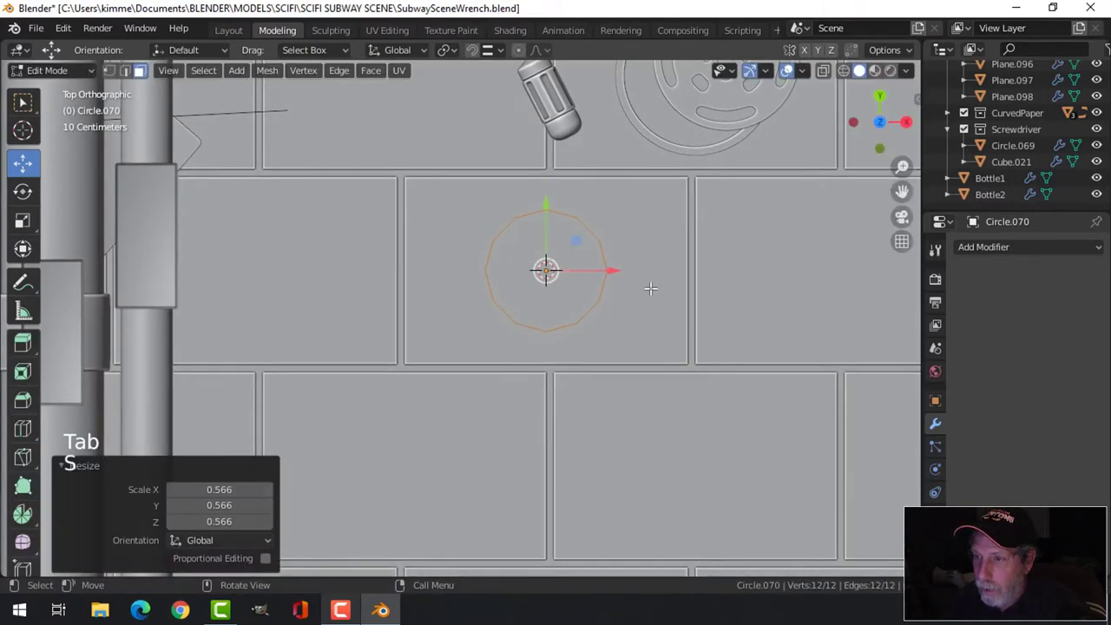
# Delete the three uppermost vertices of the circle to leave an open arc.
pyautogui.press('1')
pyautogui.scroll(2, 695, 283)
pyautogui.keyDown('shift'); pyautogui.moveTo(718, 281); pyautogui.dragTo(680, 307, button='middle'); pyautogui.keyUp('shift')
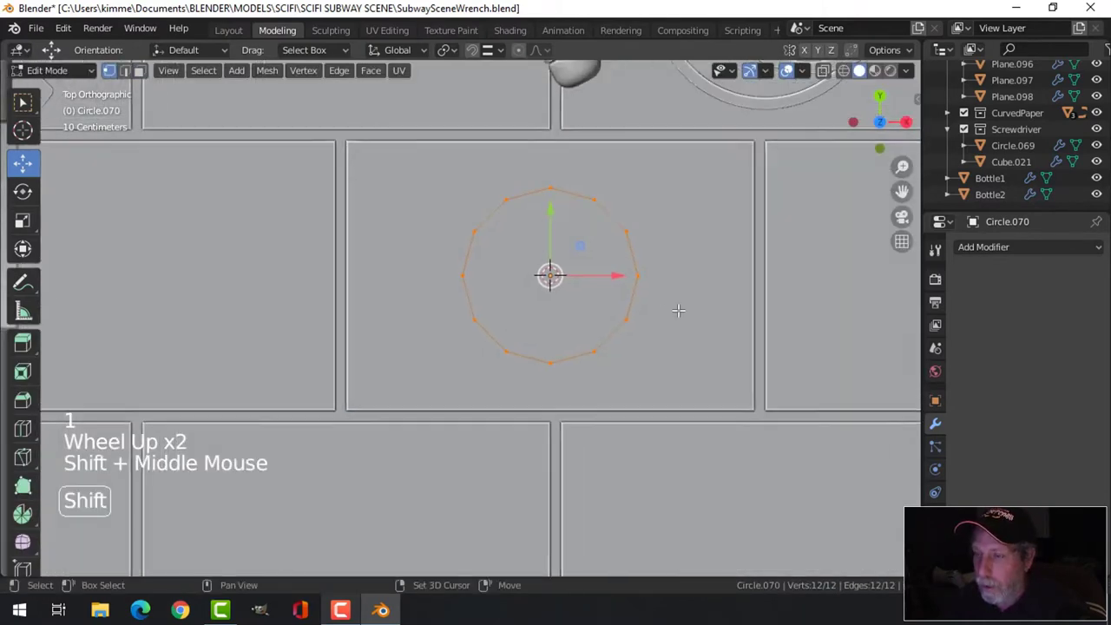
pyautogui.hotkey('alt', 'a')
pyautogui.click(554, 188)
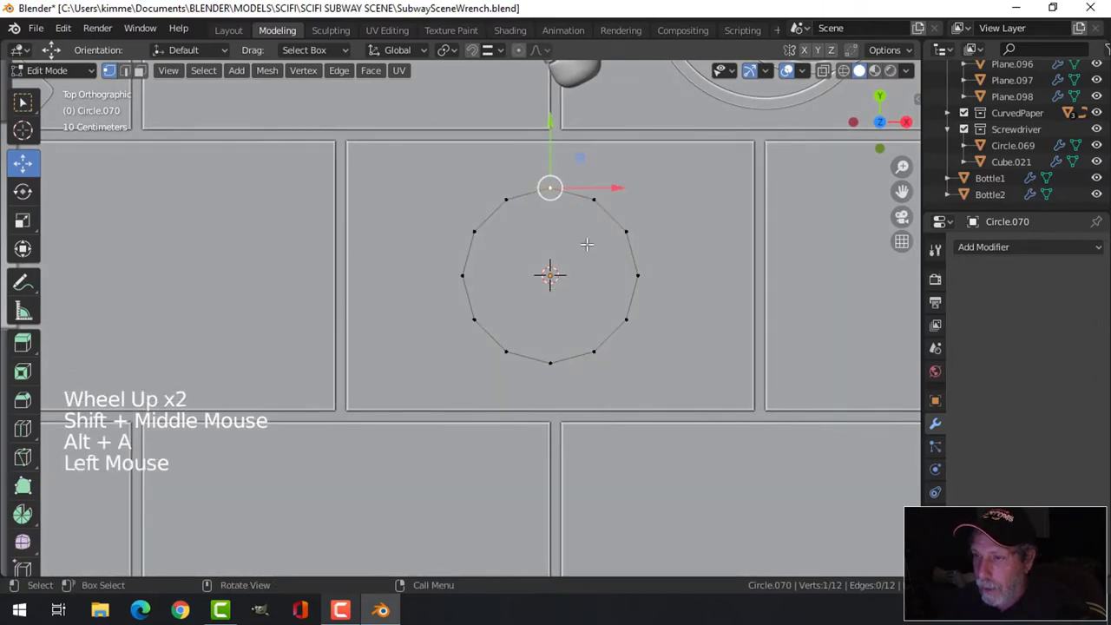
pyautogui.keyDown('shift'); pyautogui.click(503, 198); pyautogui.keyUp('shift')
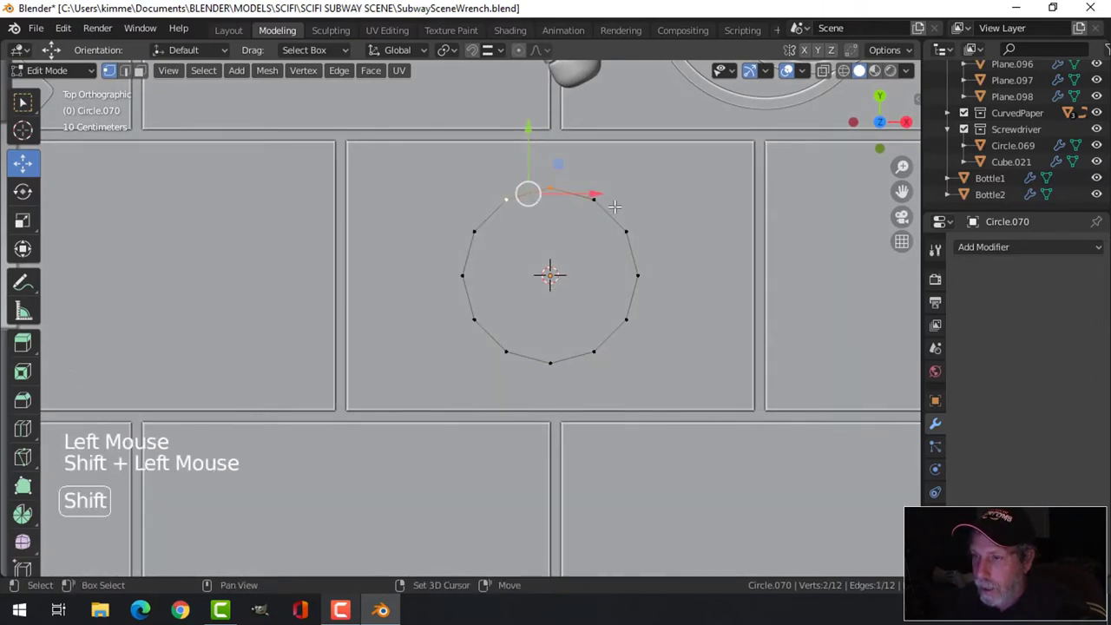
pyautogui.press('x')
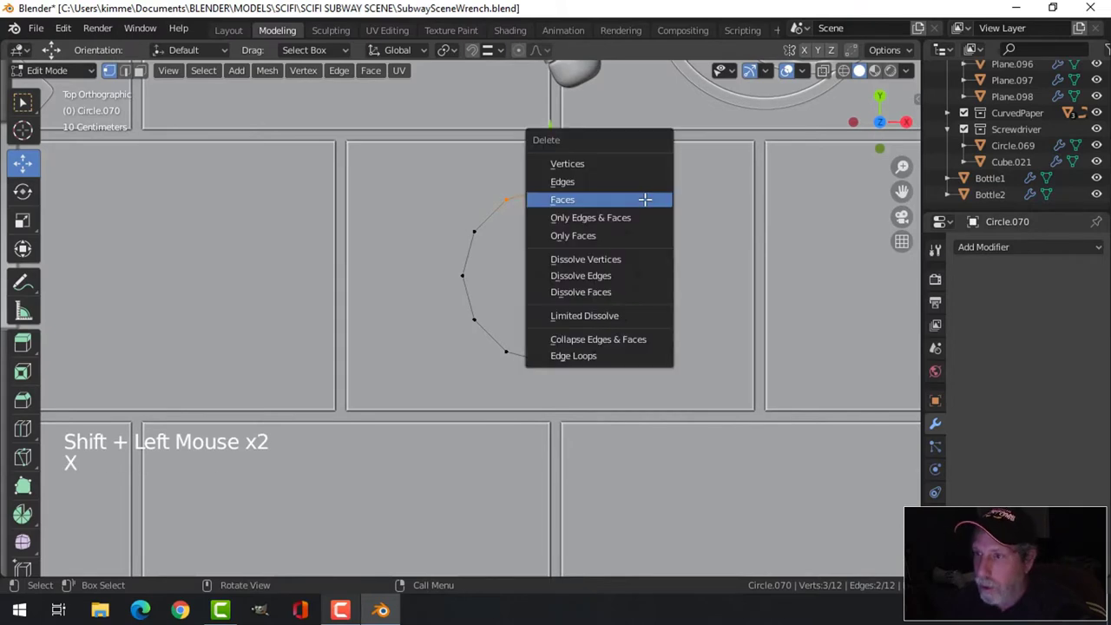
pyautogui.click(608, 164)
# Duplicate the open arc in place, scale the copy to about 0.738 and move it about 0.158 m along Y.
pyautogui.press('a')
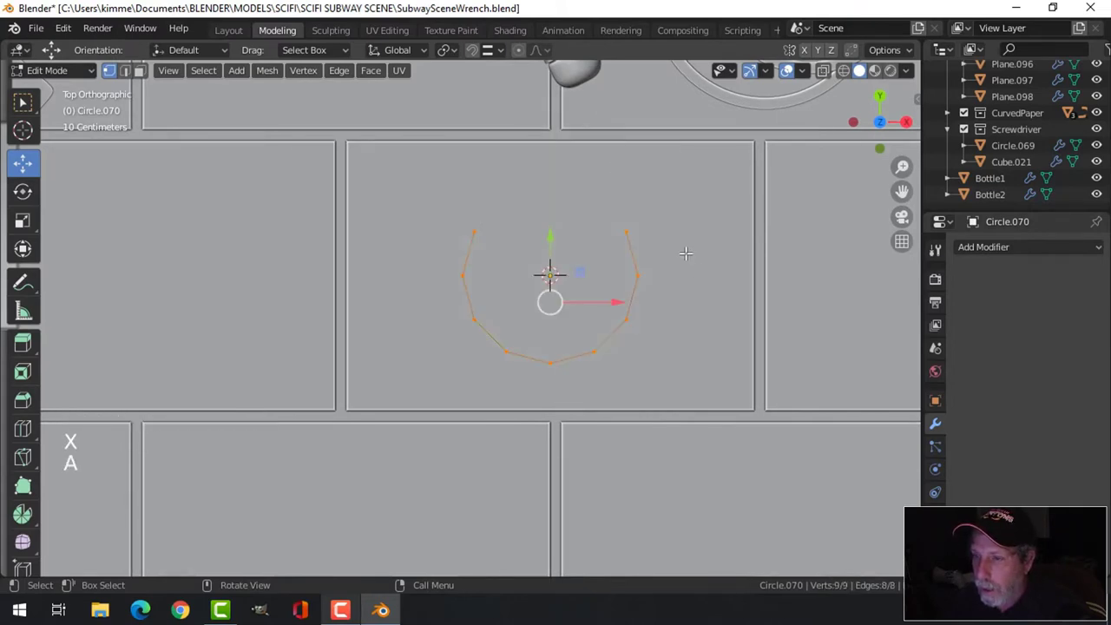
pyautogui.hotkey('shift', 'd')
pyautogui.rightClick(683, 304)
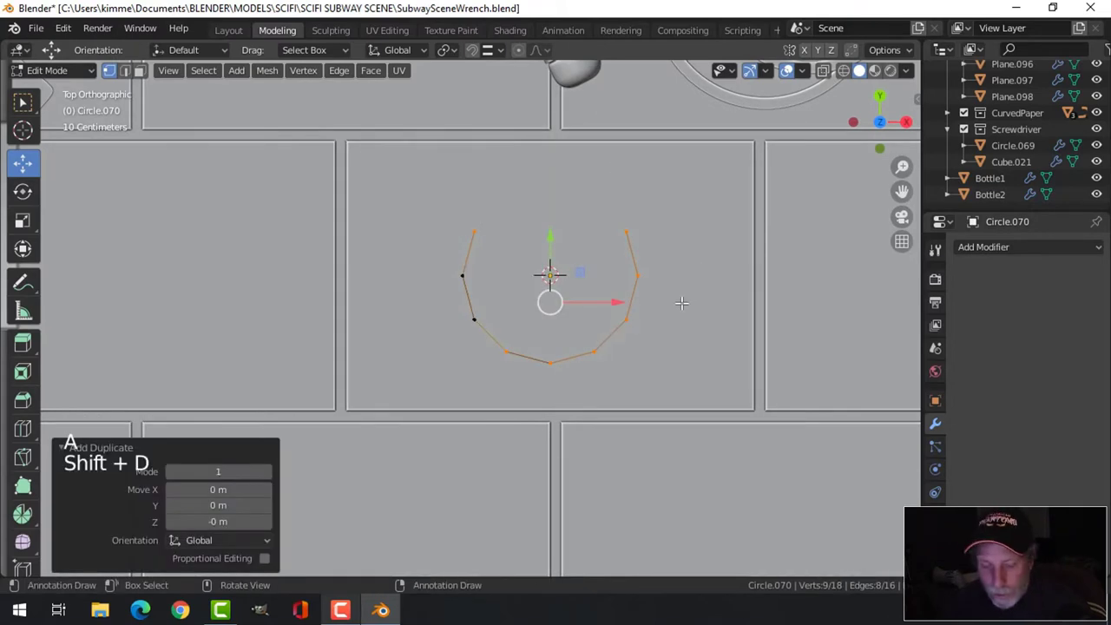
pyautogui.press('s')
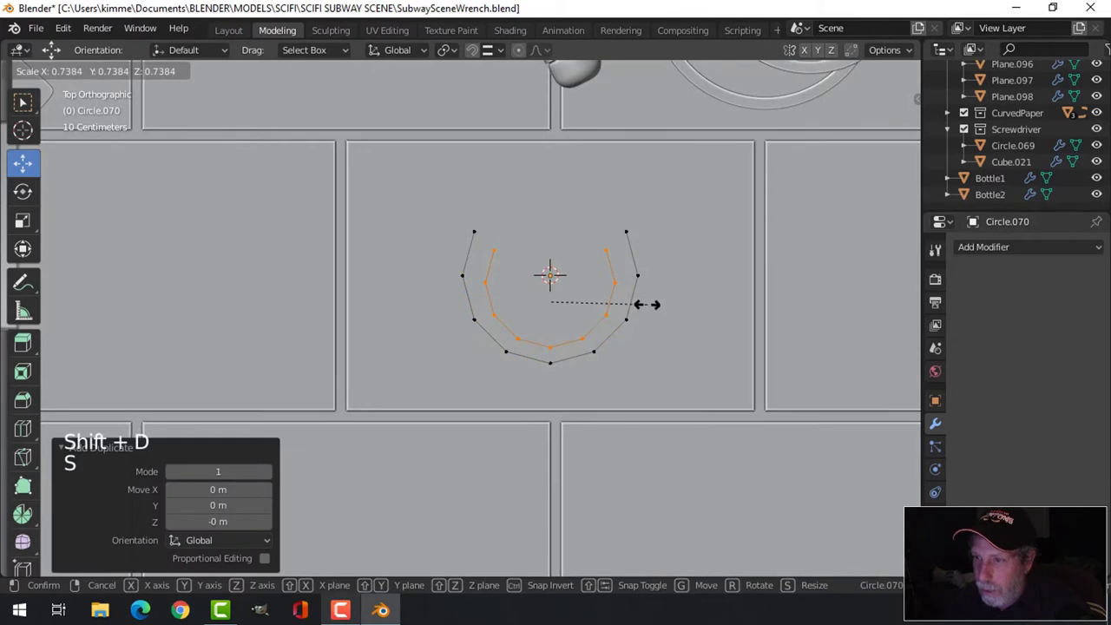
pyautogui.click(647, 304)
pyautogui.moveTo(553, 237); pyautogui.dragTo(556, 212)
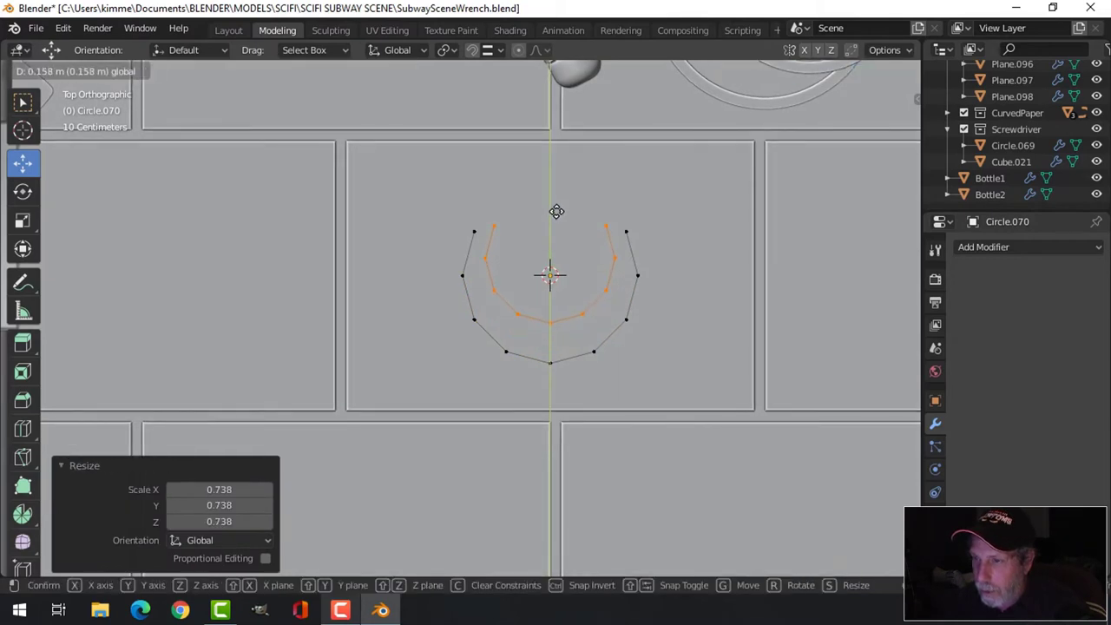
pyautogui.moveTo(557, 211); pyautogui.dragTo(556, 211)
pyautogui.hotkey('alt', 'a')
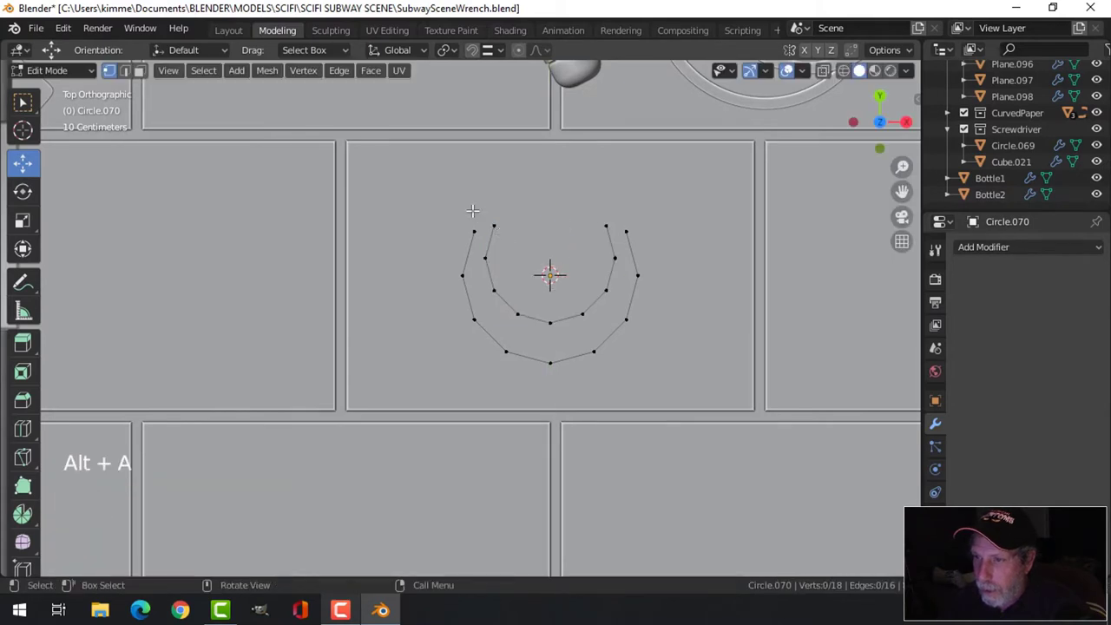
# Connect the four left-hand vertex pairs of the inner and outer arcs with edges.
pyautogui.press('b')
pyautogui.moveTo(440, 202); pyautogui.dragTo(516, 234)
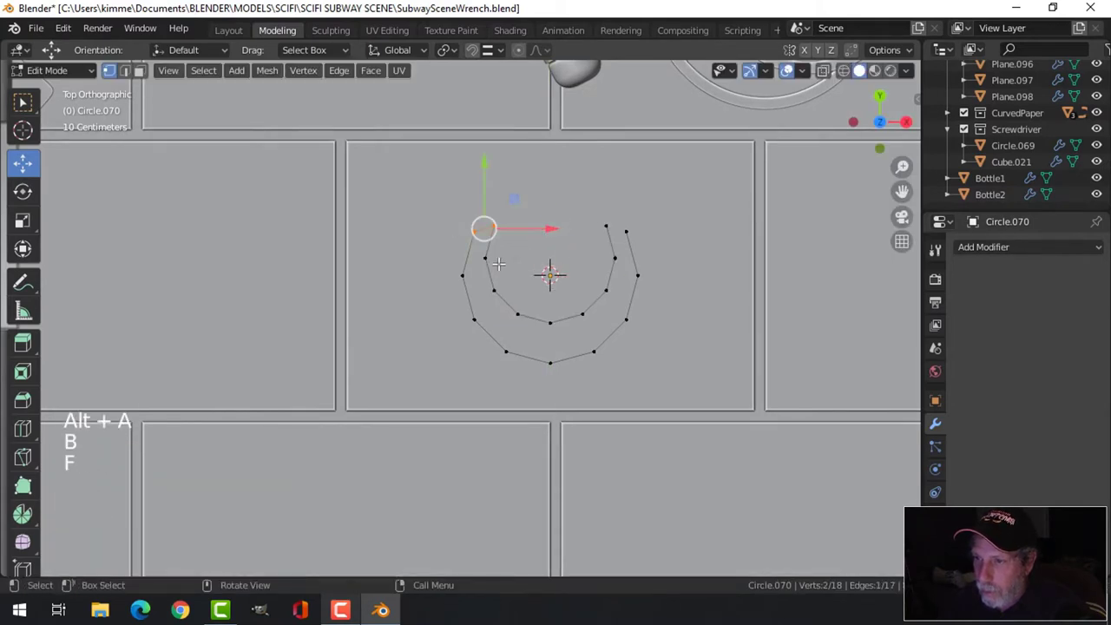
pyautogui.hotkey('alt', 'a')
pyautogui.click(485, 258)
pyautogui.keyDown('shift'); pyautogui.click(461, 276); pyautogui.keyUp('shift')
pyautogui.press('f')
pyautogui.hotkey('alt', 'a')
pyautogui.click(494, 291)
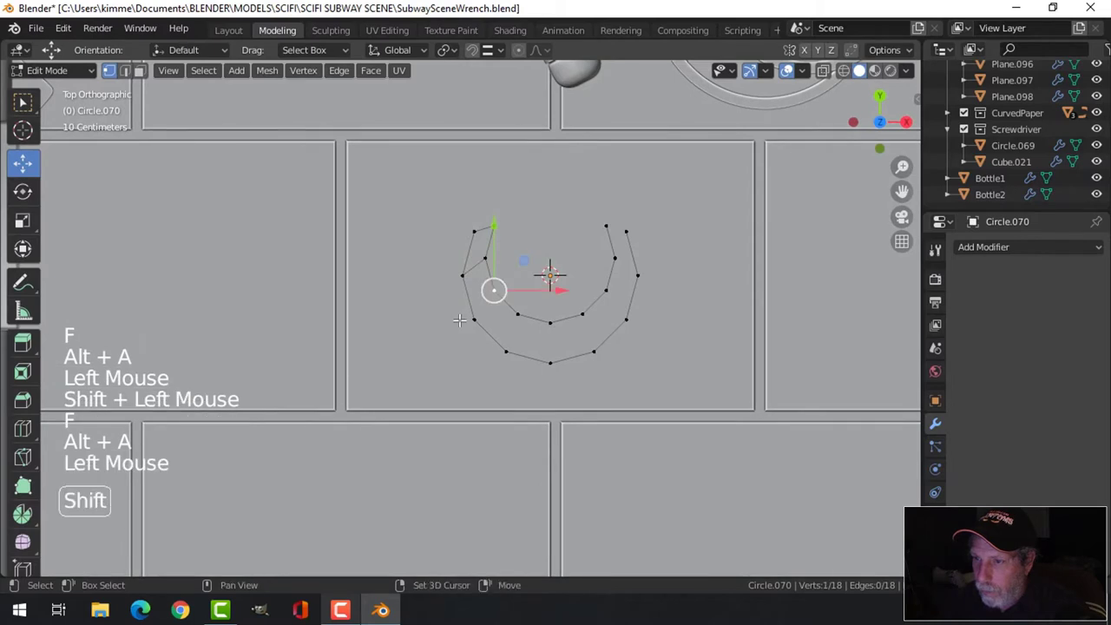
pyautogui.keyDown('shift'); pyautogui.click(474, 319); pyautogui.keyUp('shift')
pyautogui.press('f')
pyautogui.hotkey('alt', 'a')
pyautogui.click(518, 314)
pyautogui.keyDown('shift'); pyautogui.click(506, 351); pyautogui.keyUp('shift')
pyautogui.press('f')
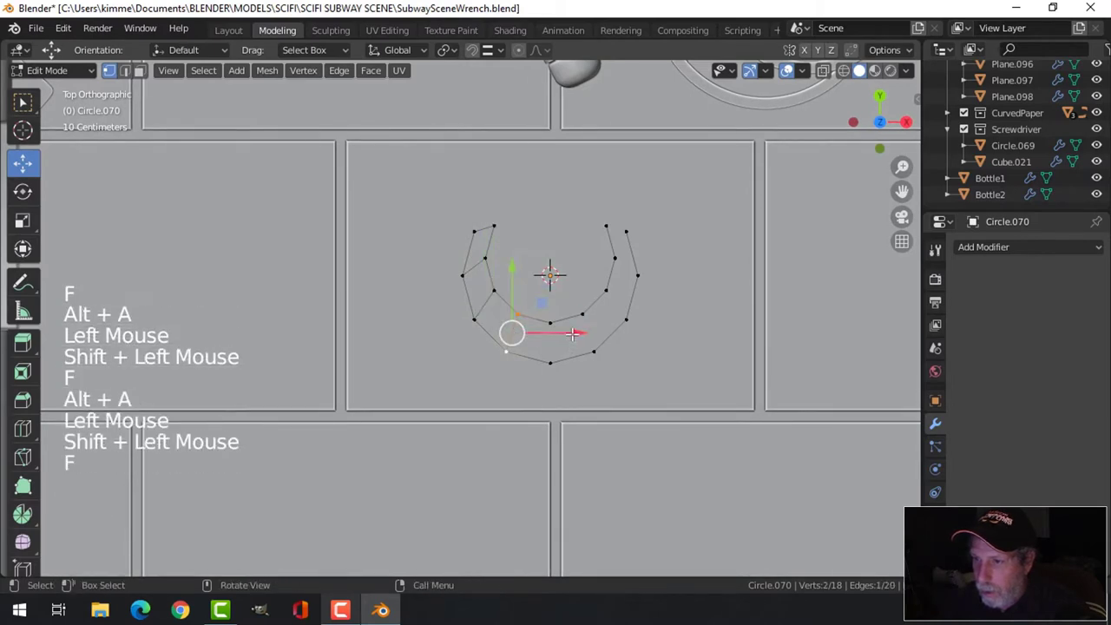
# Connect the bottom and right-hand vertex pairs of the inner and outer arcs with edges.
pyautogui.hotkey('alt', 'a')
pyautogui.click(550, 323)
pyautogui.keyDown('shift'); pyautogui.click(550, 362); pyautogui.keyUp('shift')
pyautogui.press('f')
pyautogui.hotkey('alt', 'a')
pyautogui.click(582, 313)
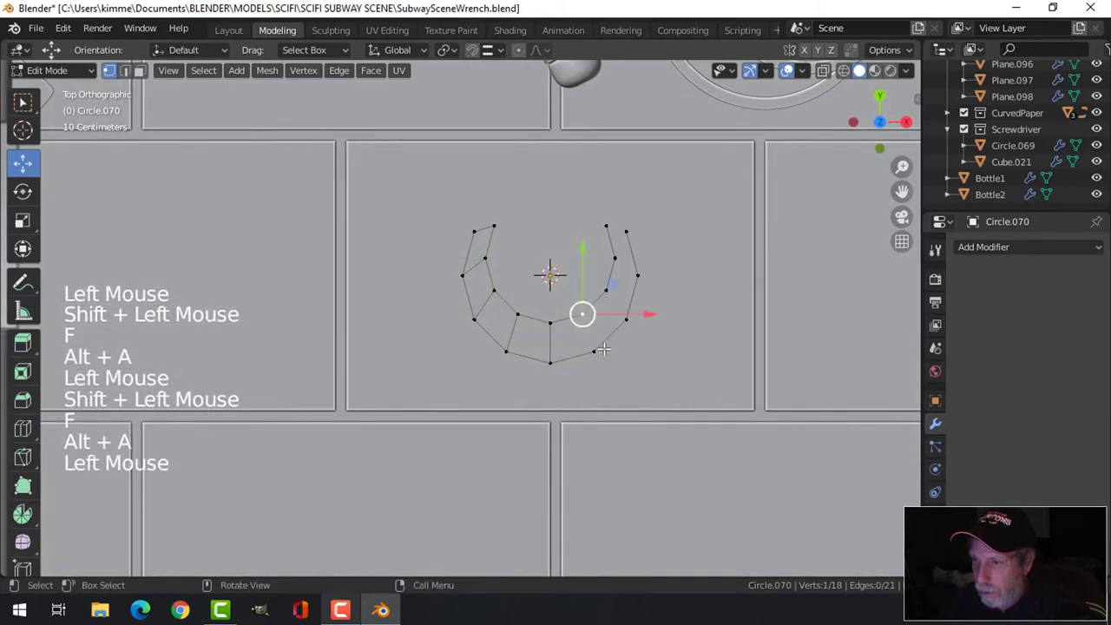
pyautogui.keyDown('shift'); pyautogui.click(593, 351); pyautogui.keyUp('shift')
pyautogui.press('f')
pyautogui.hotkey('alt', 'a')
pyautogui.click(606, 290)
pyautogui.keyDown('shift'); pyautogui.click(627, 320); pyautogui.keyUp('shift')
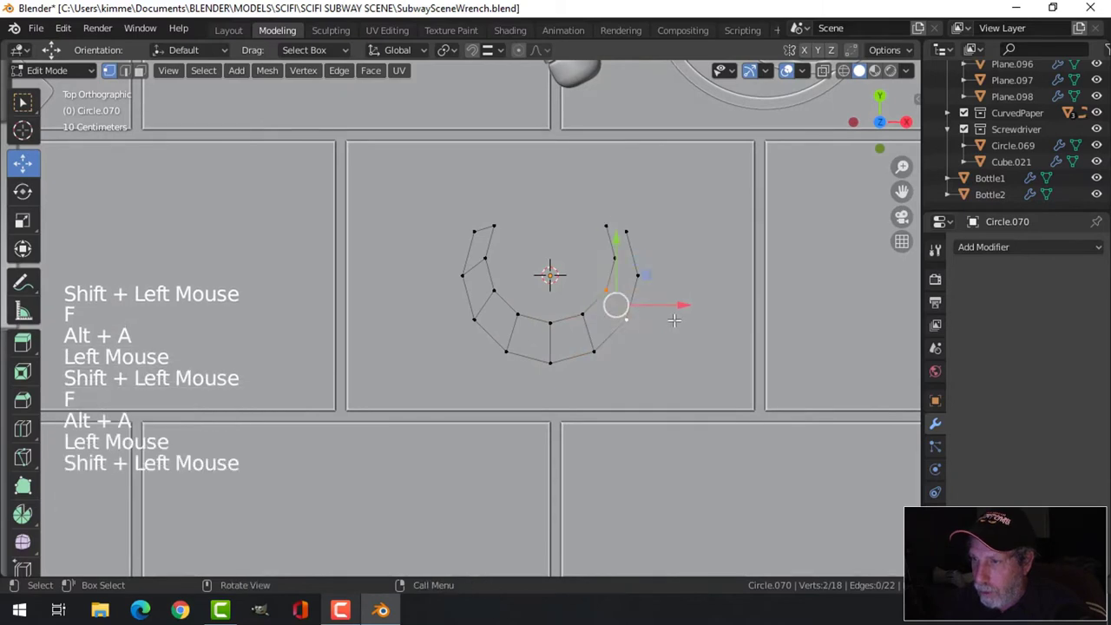
pyautogui.press('f')
pyautogui.click(614, 258)
pyautogui.keyDown('shift'); pyautogui.click(637, 276); pyautogui.keyUp('shift')
pyautogui.press('f')
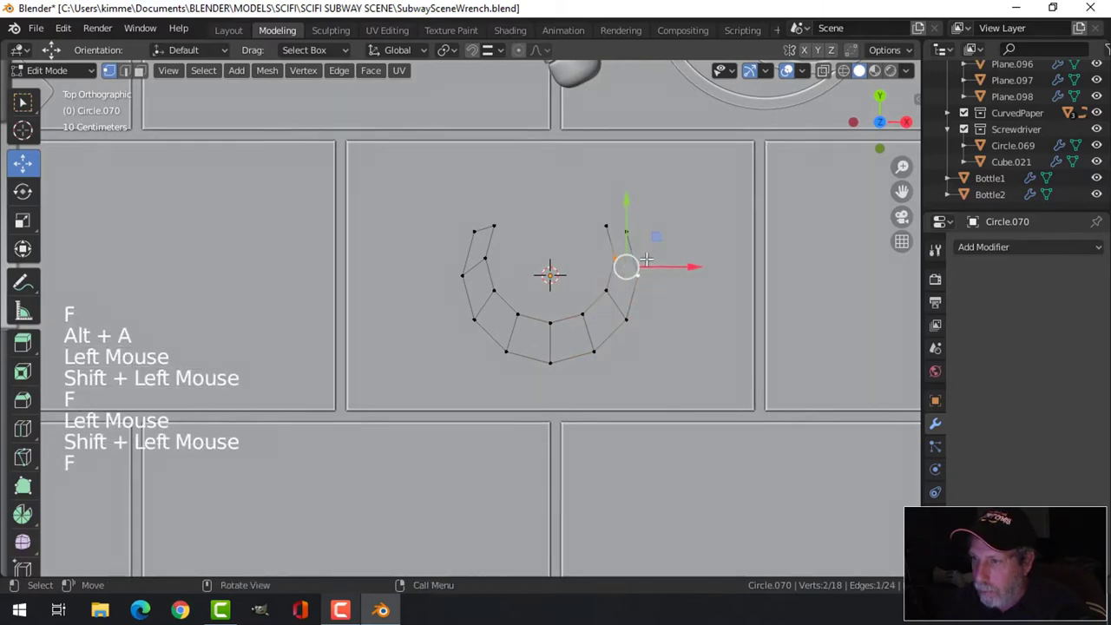
pyautogui.click(605, 225)
pyautogui.keyDown('shift'); pyautogui.click(627, 232); pyautogui.keyUp('shift')
pyautogui.press('f')
pyautogui.hotkey('alt', 'a')
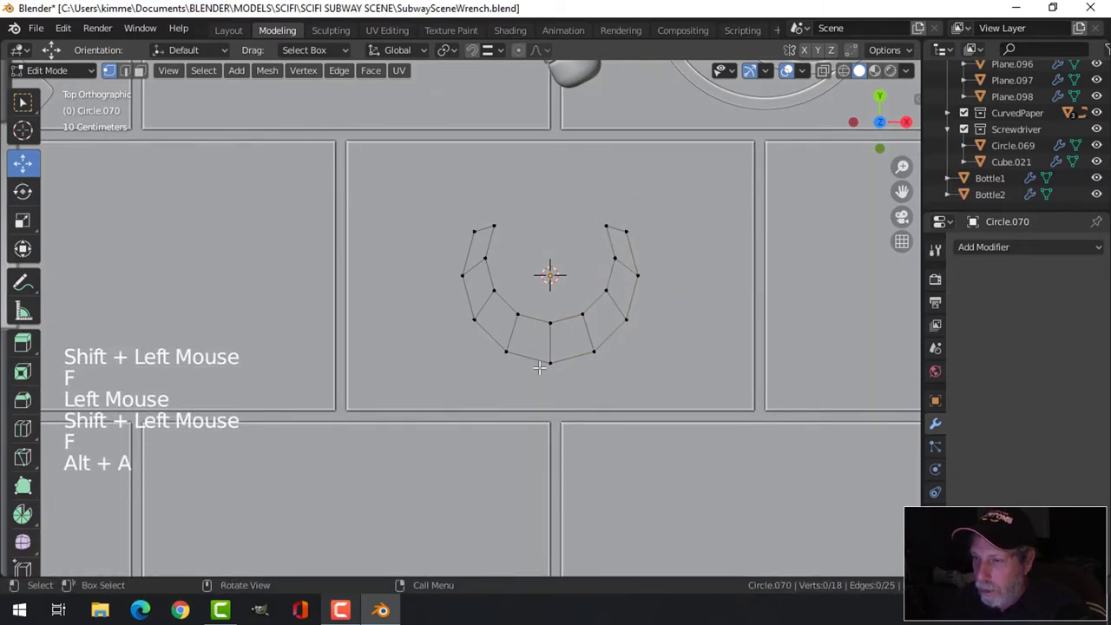
# Extrude the outer arc's three bottommost vertices straight down along Y to form the wrench handle.
pyautogui.press('b')
pyautogui.moveTo(629, 380); pyautogui.dragTo(630, 380)
pyautogui.scroll(-3, 629, 381)
pyautogui.keyDown('shift'); pyautogui.moveTo(621, 408); pyautogui.dragTo(618, 333, button='middle'); pyautogui.keyUp('shift')
pyautogui.press('e')
pyautogui.rightClick(558, 227)
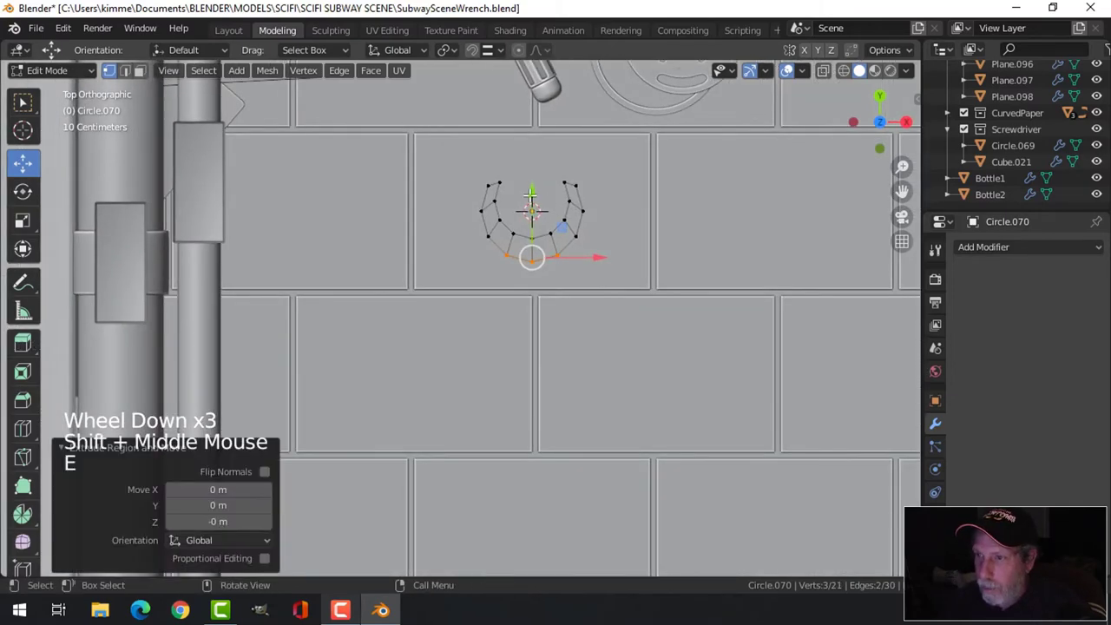
pyautogui.moveTo(531, 209); pyautogui.dragTo(524, 387)
# Raise the entire wrench mesh about 0.023 m along Z, above the floor tiles.
pyautogui.moveTo(524, 386); pyautogui.dragTo(622, 192, button='middle')
pyautogui.press('a')
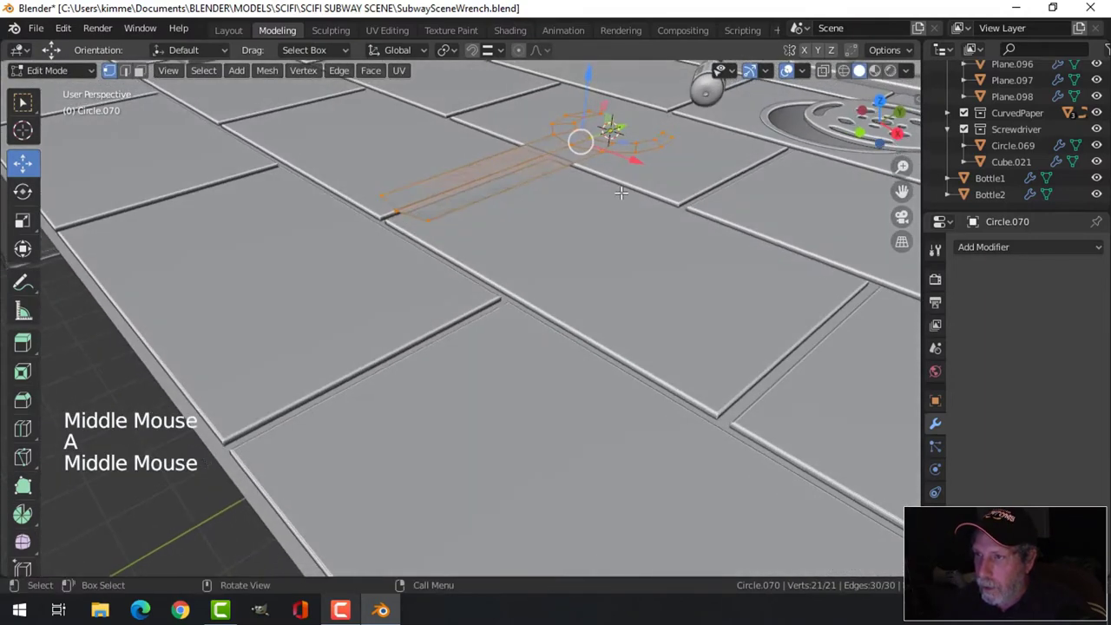
pyautogui.moveTo(590, 78); pyautogui.dragTo(591, 79)
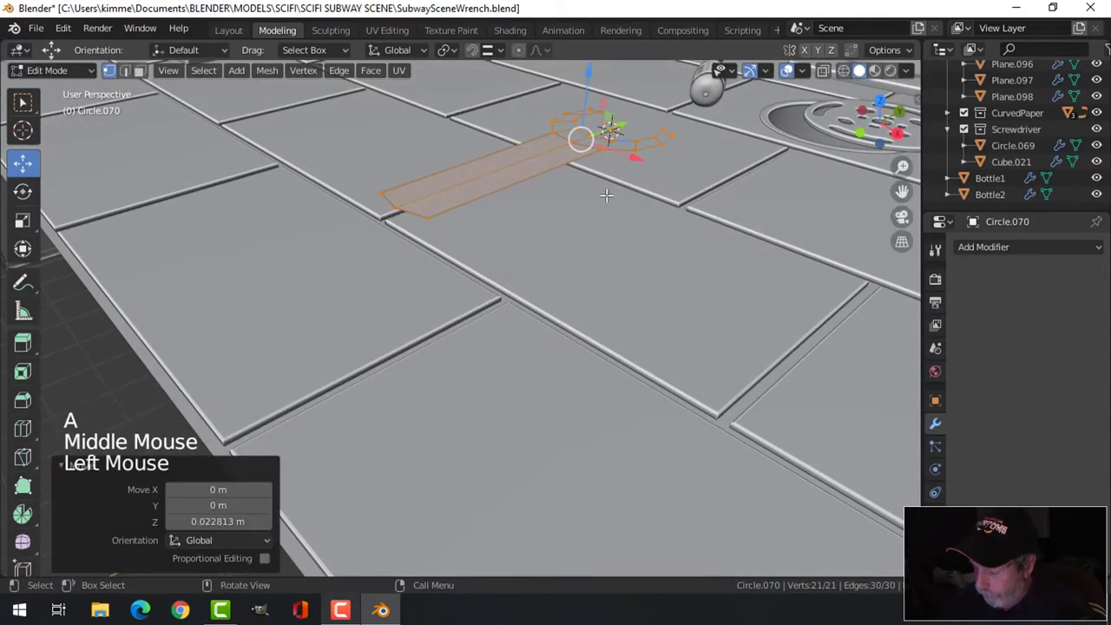
# Snap the 3D cursor to the three vertices at the lower end of the handle.
pyautogui.press('KP_7')
pyautogui.scroll(-1, 619, 370)
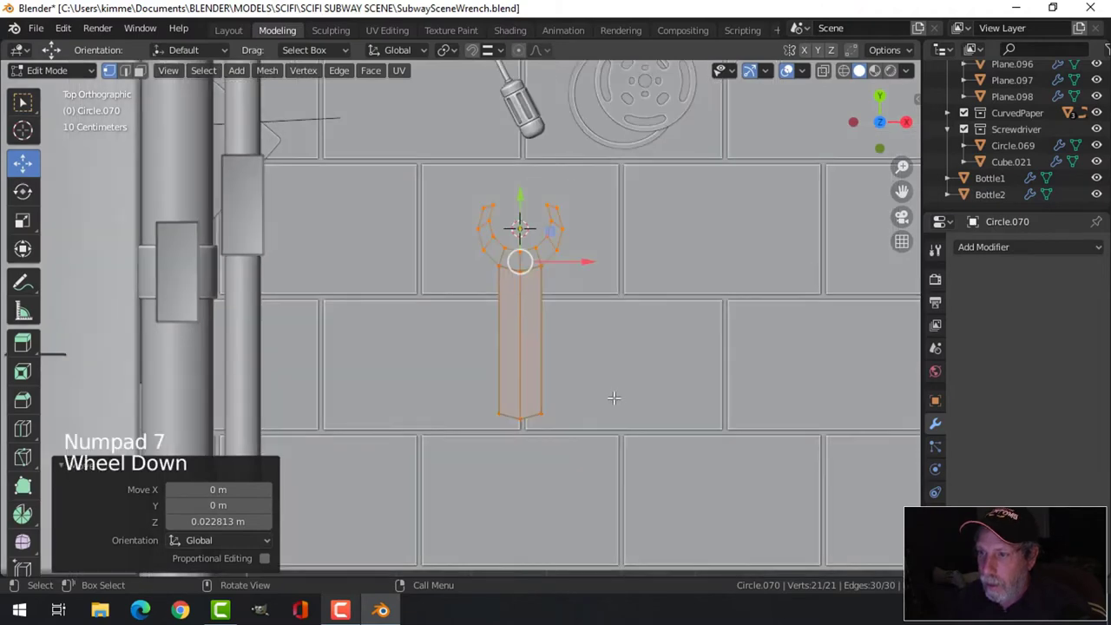
pyautogui.hotkey('alt', 'a')
pyautogui.keyDown('shift'); pyautogui.moveTo(613, 382); pyautogui.dragTo(624, 312, button='middle'); pyautogui.keyUp('shift')
pyautogui.scroll(1, 613, 295)
pyautogui.press('b')
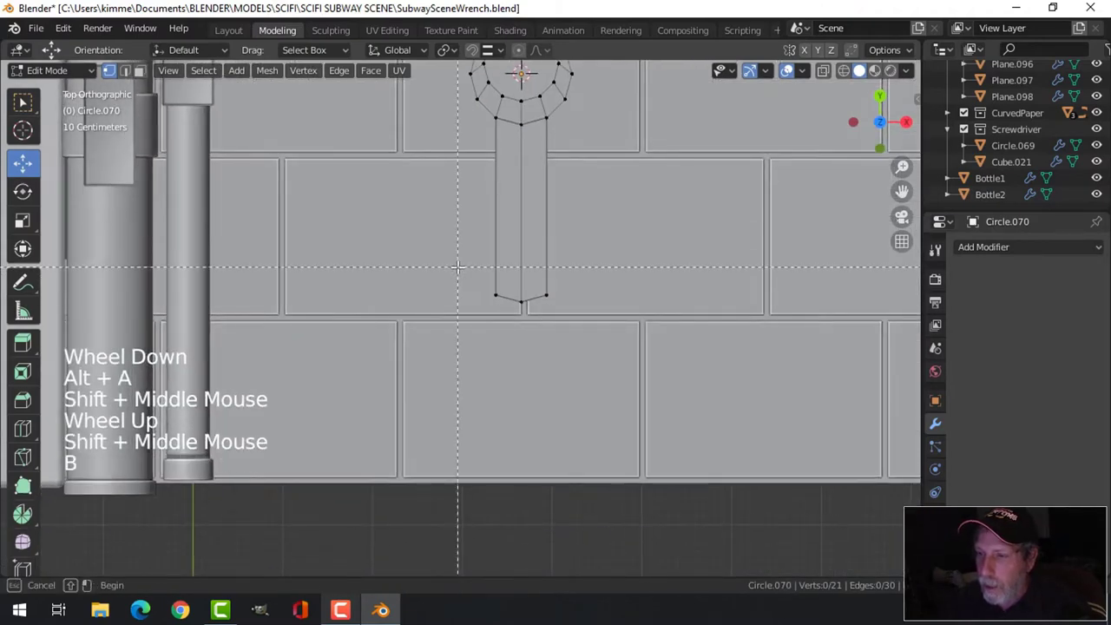
pyautogui.moveTo(469, 280); pyautogui.dragTo(642, 339)
pyautogui.scroll(-1, 621, 339)
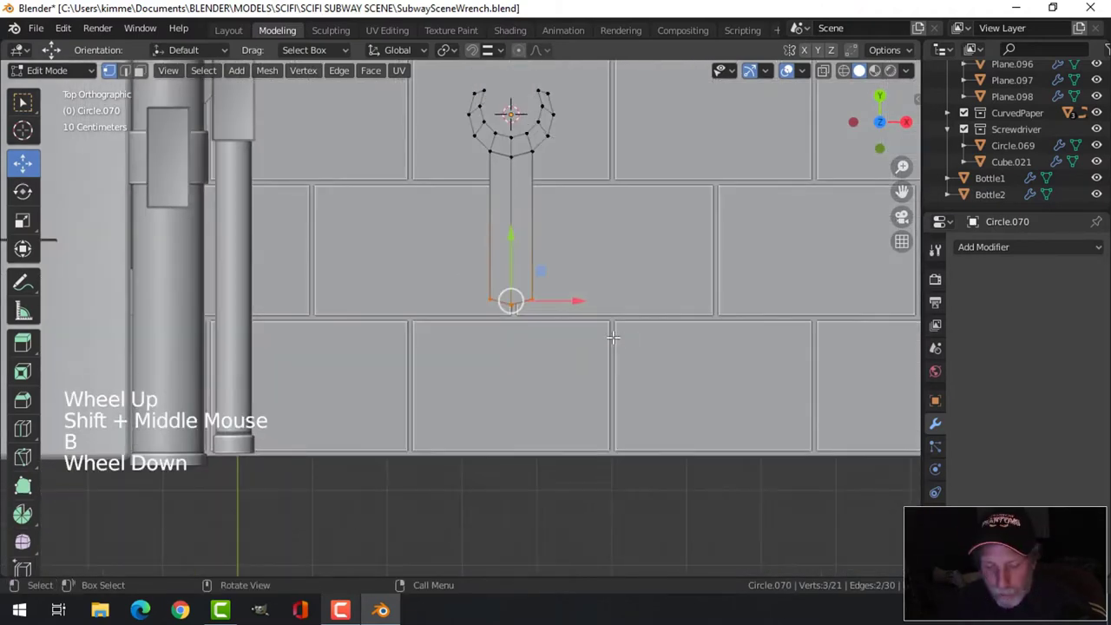
pyautogui.hotkey('shift', 's')
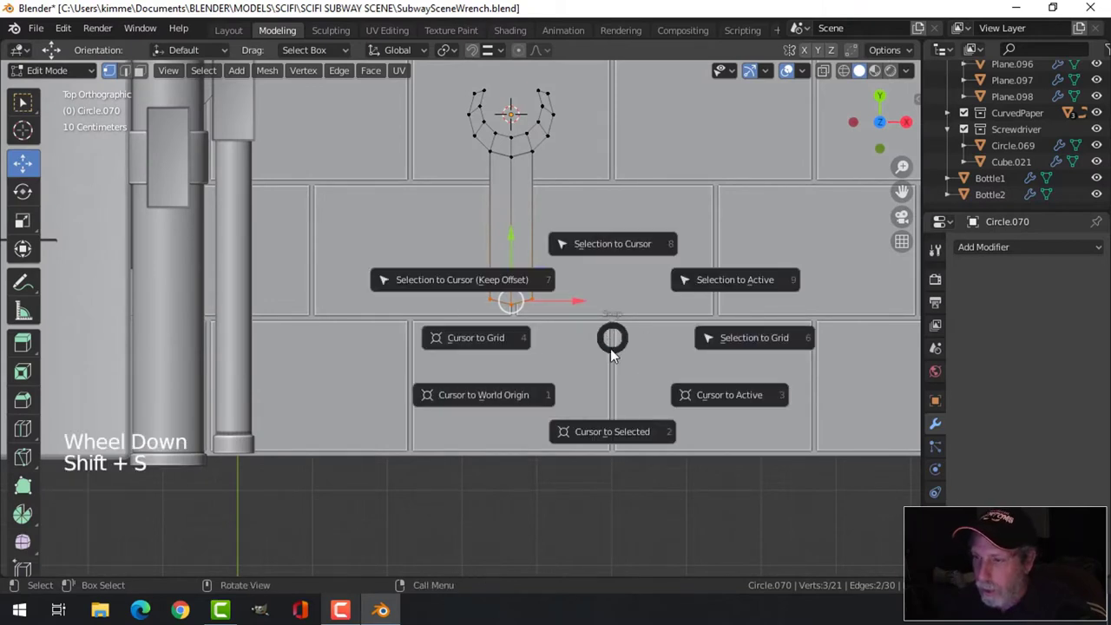
pyautogui.click(612, 434)
# Add a 12-vertex circle with a 1 m radius at the 3D cursor and move it about -1.21 m along Y.
pyautogui.hotkey('alt', 'a')
pyautogui.hotkey('shift', 'a')
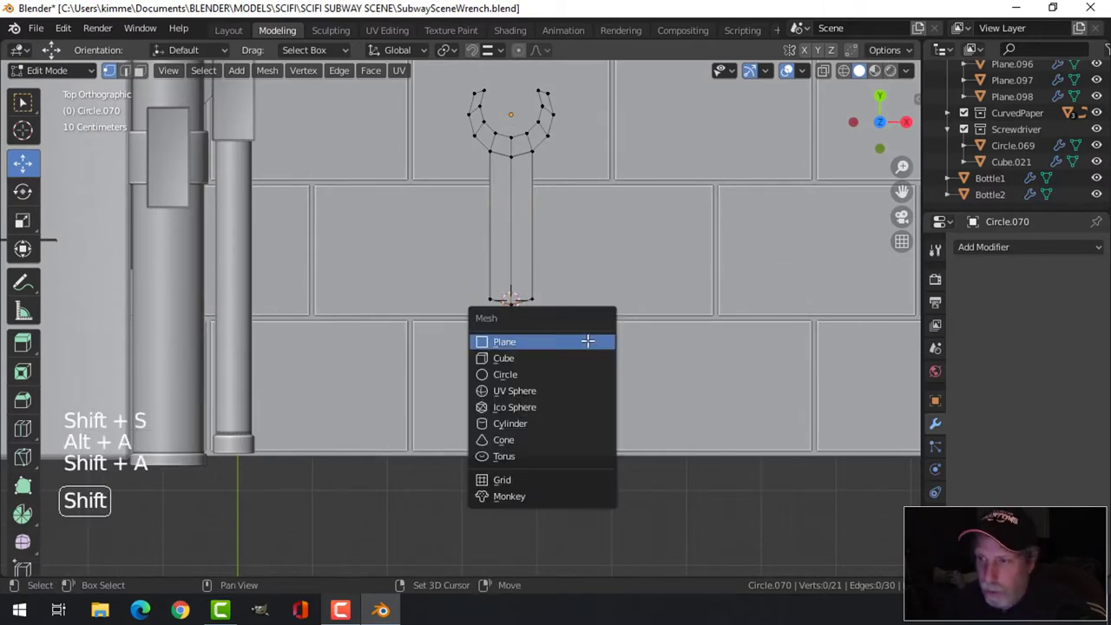
pyautogui.click(573, 374)
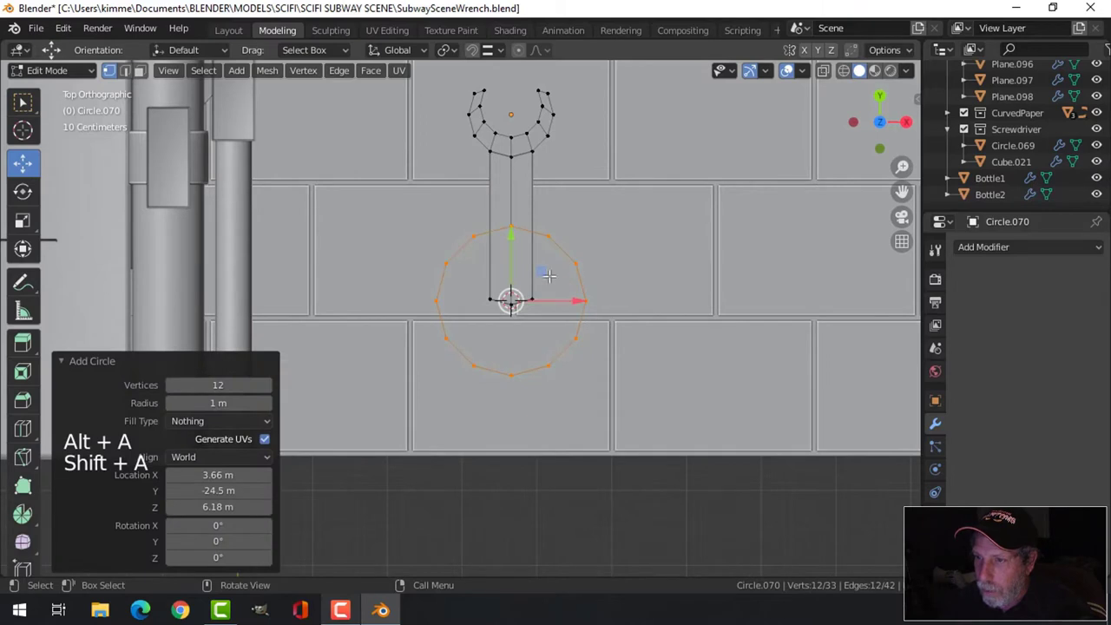
pyautogui.moveTo(510, 241); pyautogui.dragTo(511, 330)
# Shrink the circle, move it about 0.35 m back along Y, scale it by about 1.022 and nudge it closer to the handle.
pyautogui.press('s')
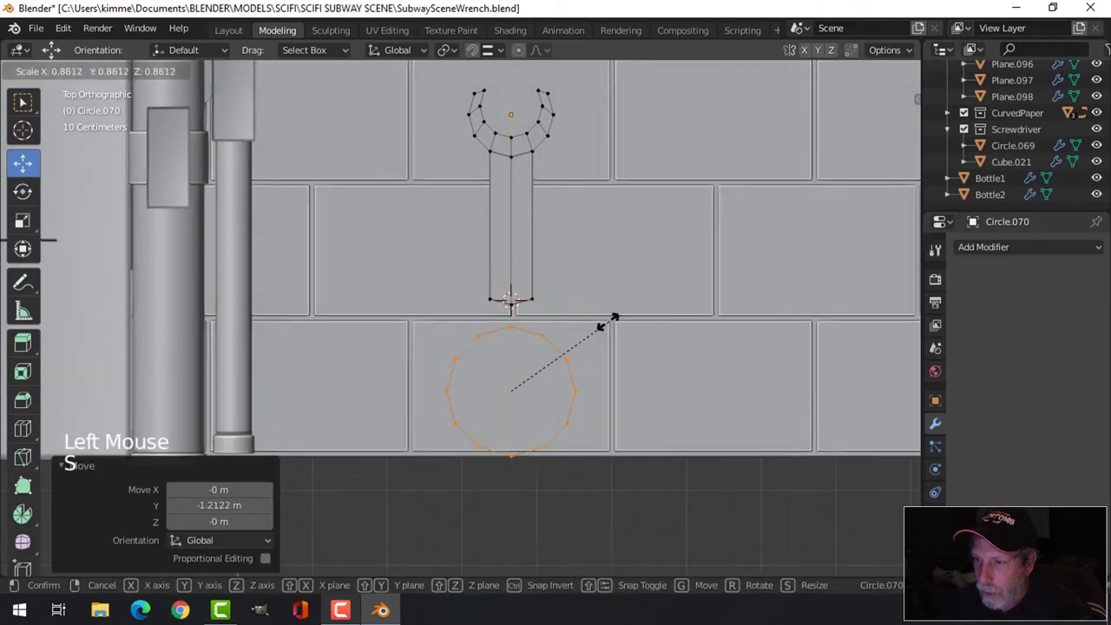
pyautogui.click(560, 326)
pyautogui.moveTo(518, 324); pyautogui.dragTo(518, 296)
pyautogui.scroll(3, 575, 325)
pyautogui.keyDown('shift'); pyautogui.moveTo(597, 326); pyautogui.dragTo(582, 274, button='middle'); pyautogui.keyUp('shift')
pyautogui.press('s')
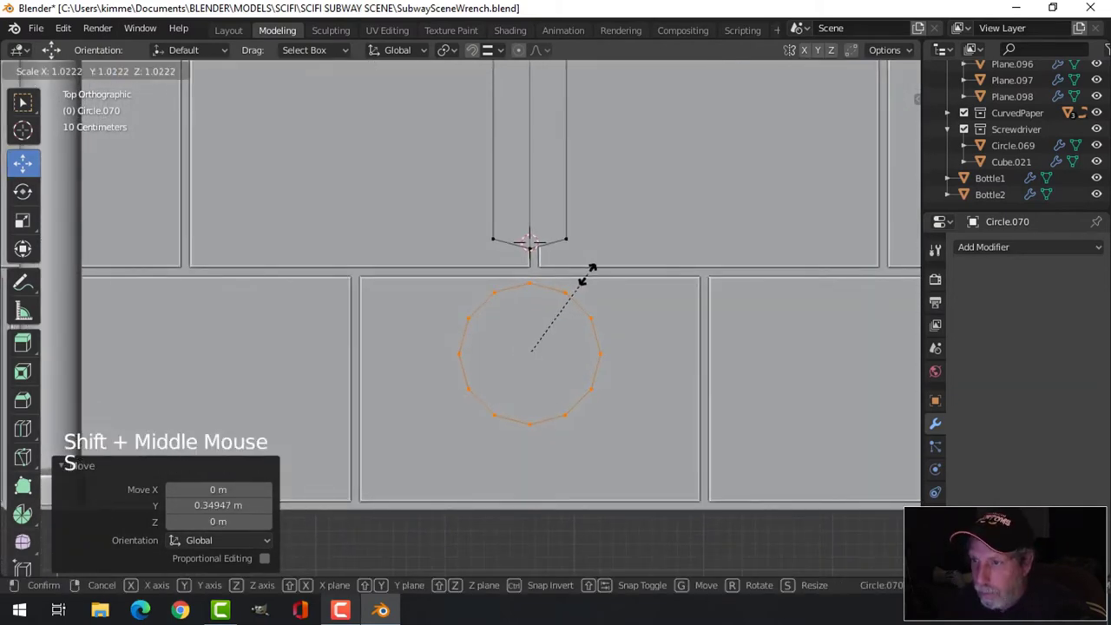
pyautogui.click(587, 272)
pyautogui.scroll(2, 505, 274)
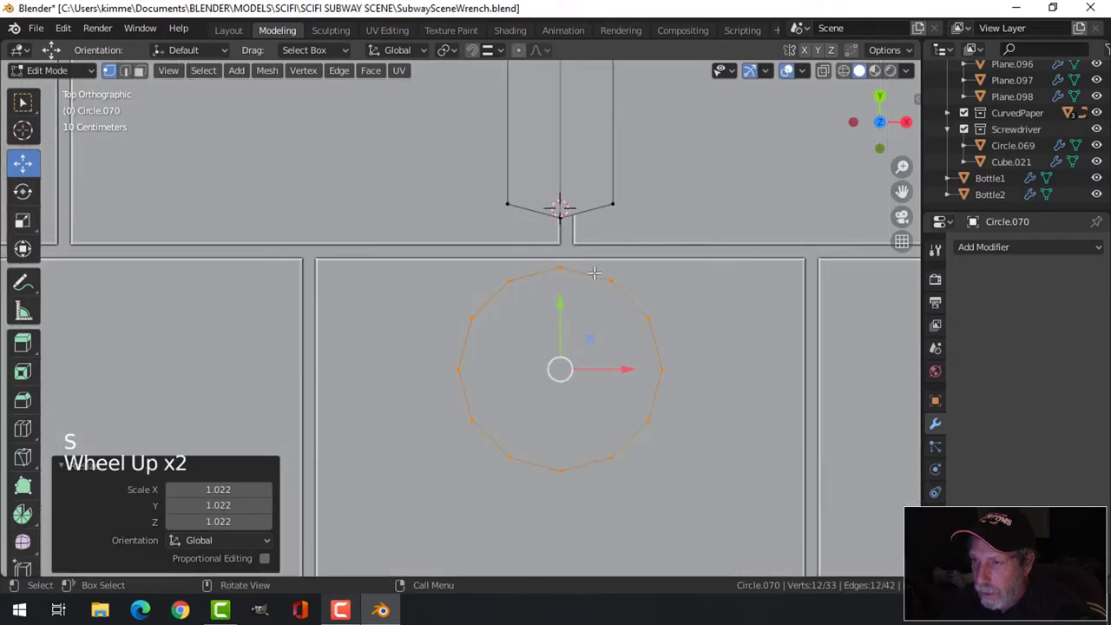
pyautogui.moveTo(565, 301); pyautogui.dragTo(565, 295)
# Connect the handle's three end vertices to the circle's three uppermost vertices with edges.
pyautogui.hotkey('alt', 'a')
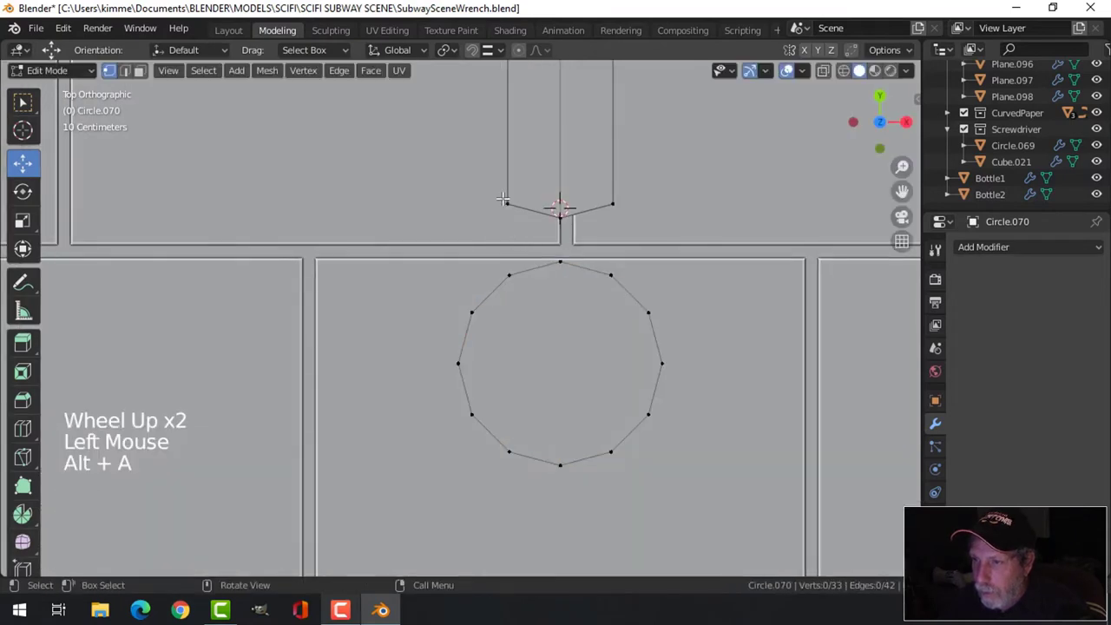
pyautogui.click(507, 204)
pyautogui.keyDown('shift'); pyautogui.click(507, 273); pyautogui.keyUp('shift')
pyautogui.press('f')
pyautogui.hotkey('alt', 'a')
pyautogui.click(560, 217)
pyautogui.keyDown('shift'); pyautogui.click(560, 262); pyautogui.keyUp('shift')
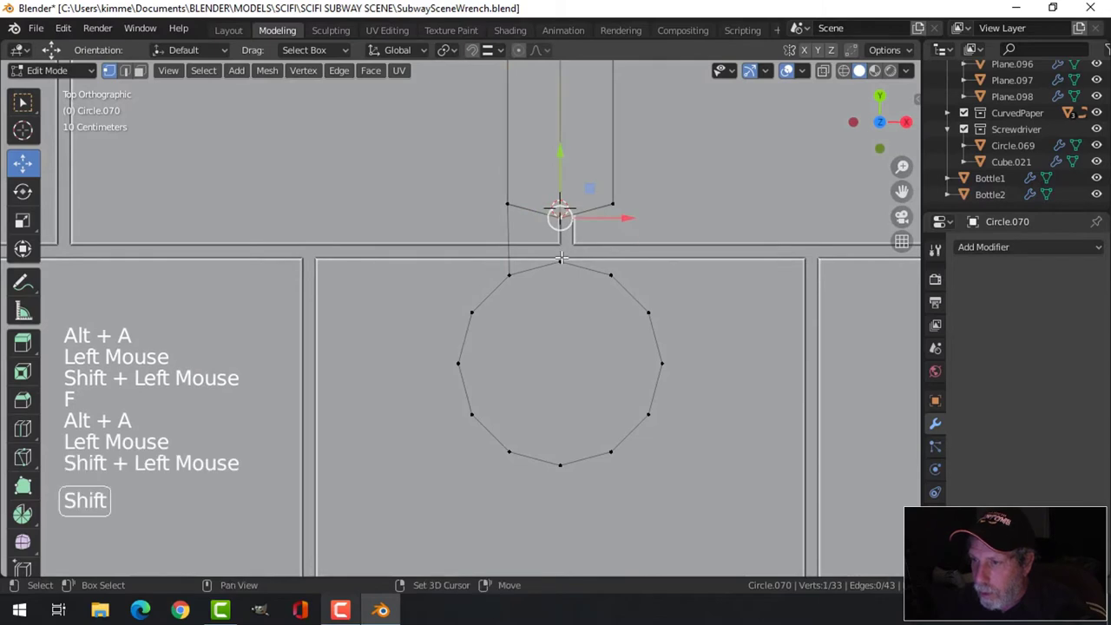
pyautogui.press('f')
pyautogui.hotkey('alt', 'a')
pyautogui.click(613, 205)
pyautogui.keyDown('shift'); pyautogui.click(642, 275); pyautogui.keyUp('shift')
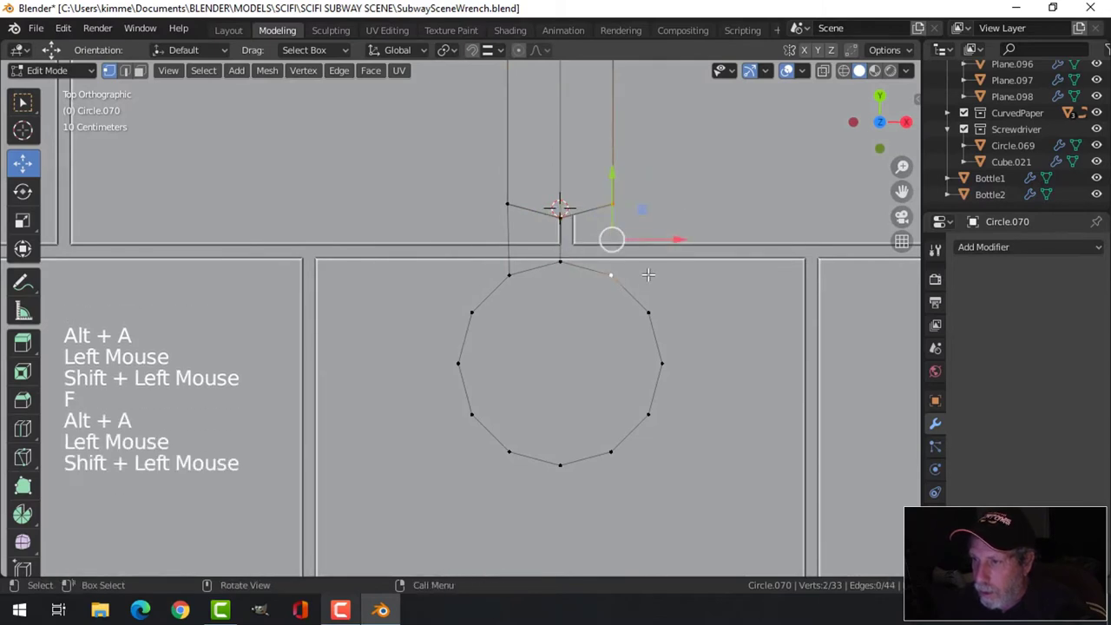
pyautogui.press('f')
pyautogui.hotkey('alt', 'a')
# Extrude the circle's full edge loop inward at a scale of 0.730 to form the wrench's closed ring.
pyautogui.keyDown('alt'); pyautogui.keyDown('shift'); pyautogui.click(646, 306); pyautogui.keyUp('shift'); pyautogui.keyUp('alt')
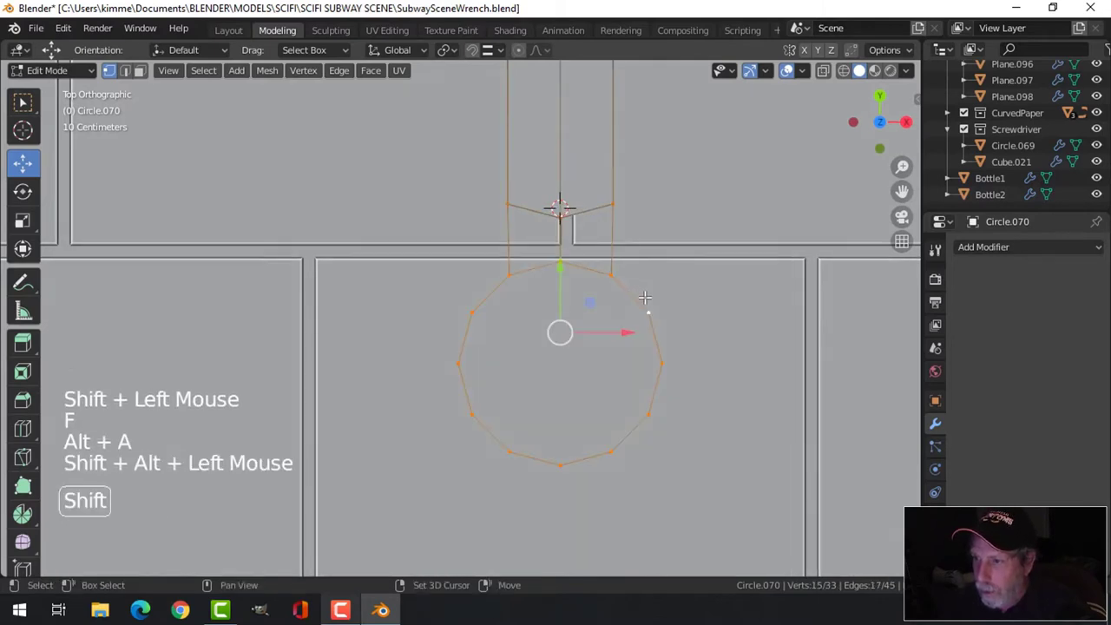
pyautogui.keyDown('shift'); pyautogui.click(508, 204); pyautogui.keyUp('shift')
pyautogui.keyDown('shift'); pyautogui.click(560, 216); pyautogui.keyUp('shift')
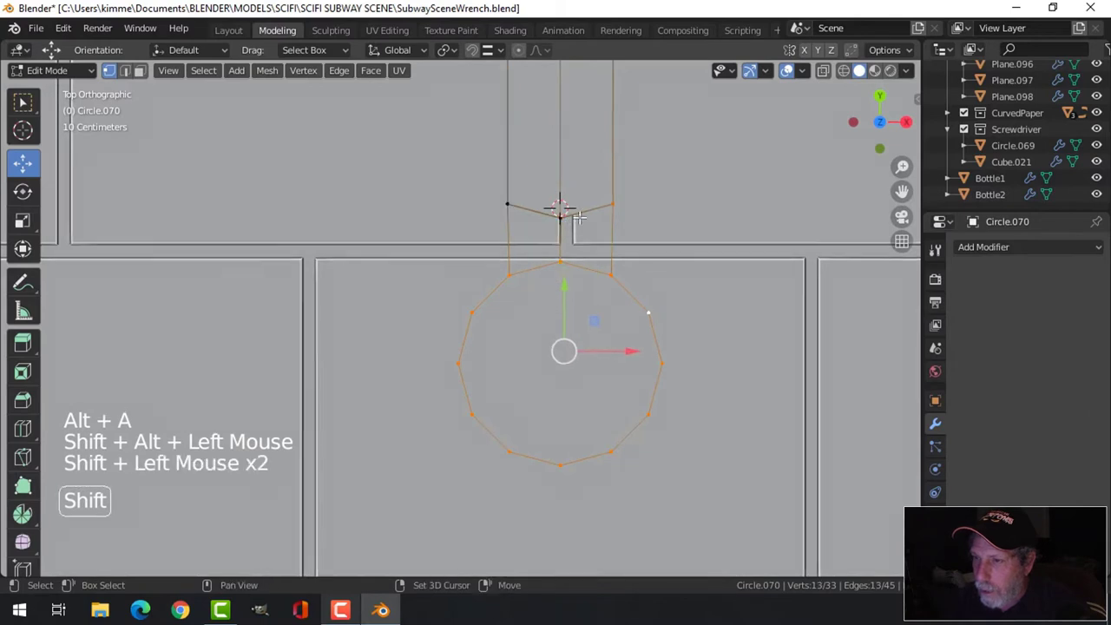
pyautogui.keyDown('shift'); pyautogui.click(613, 204); pyautogui.keyUp('shift')
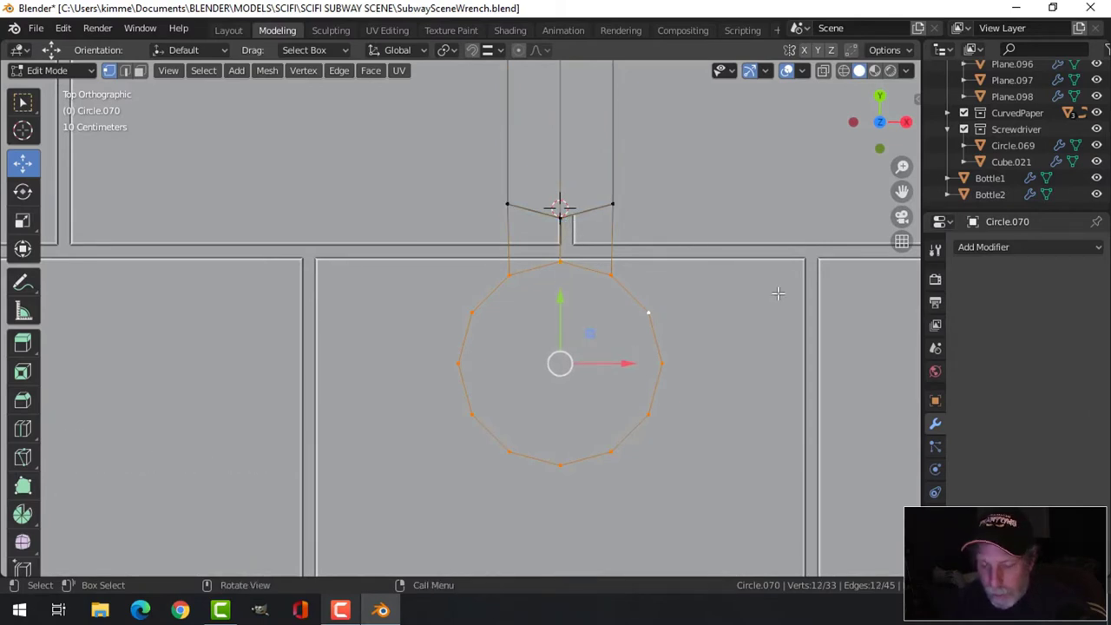
pyautogui.press('e')
pyautogui.press('s')
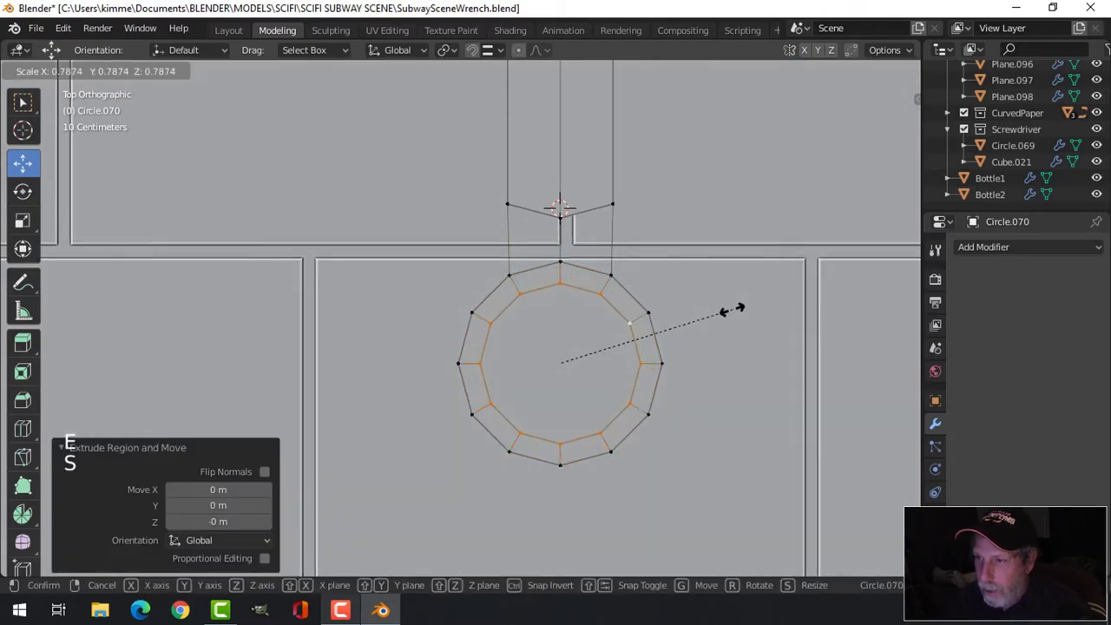
pyautogui.click(721, 317)
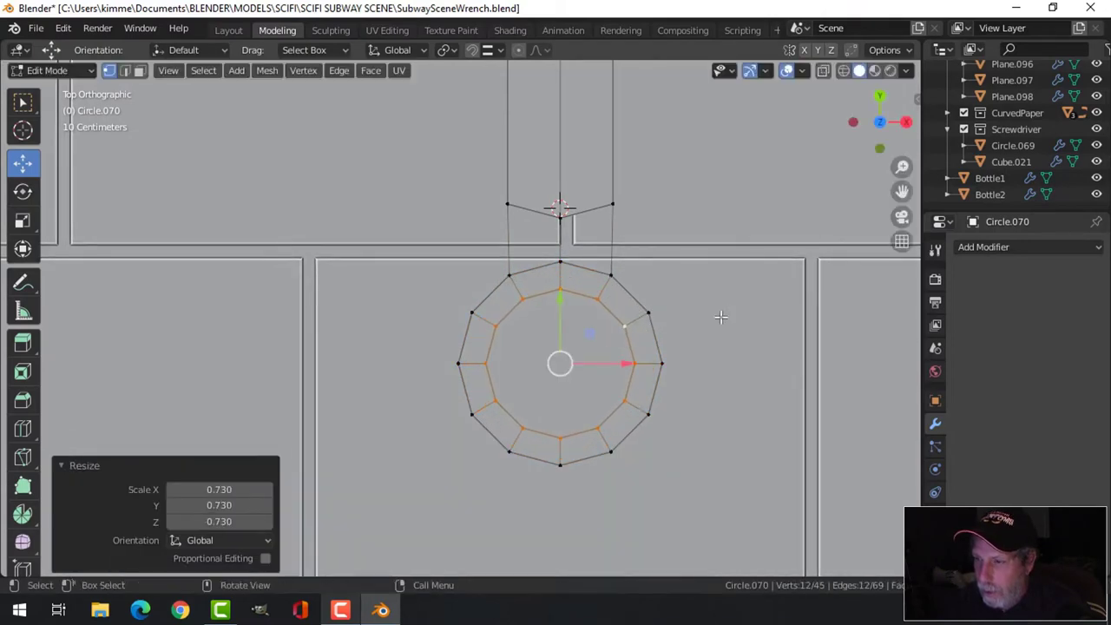
# Isolate the wrench by hiding all other objects, and return to editing its mesh.
pyautogui.hotkey('alt', 'a')
pyautogui.scroll(-2, 692, 294)
pyautogui.moveTo(692, 293); pyautogui.dragTo(603, 341, button='middle')
pyautogui.press('a')
pyautogui.scroll(-3, 664, 217)
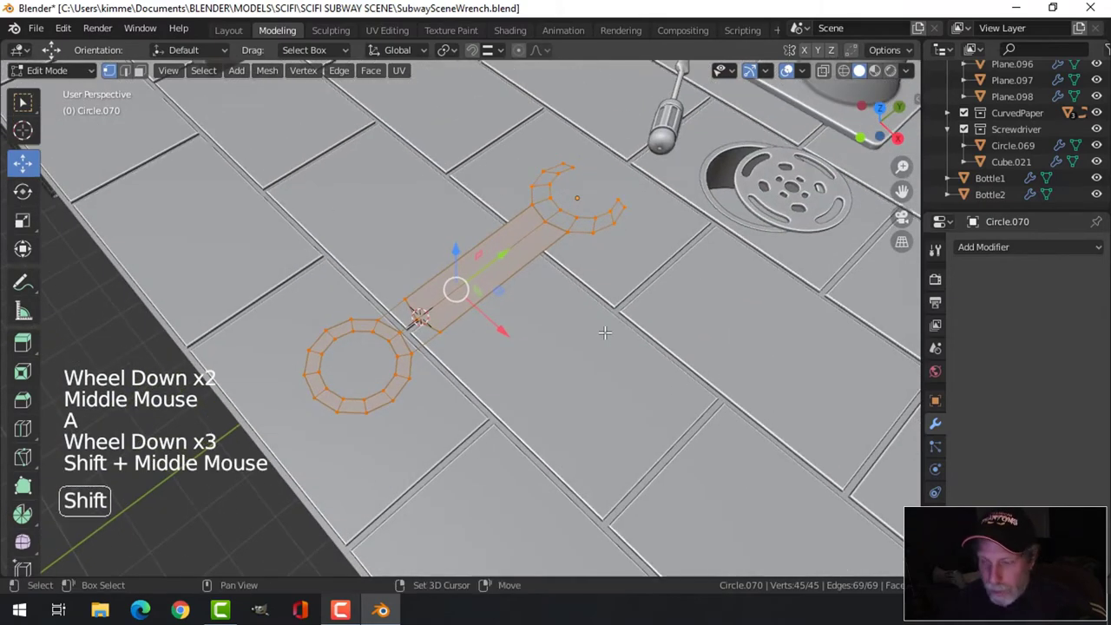
pyautogui.hotkey('shift', 'h')
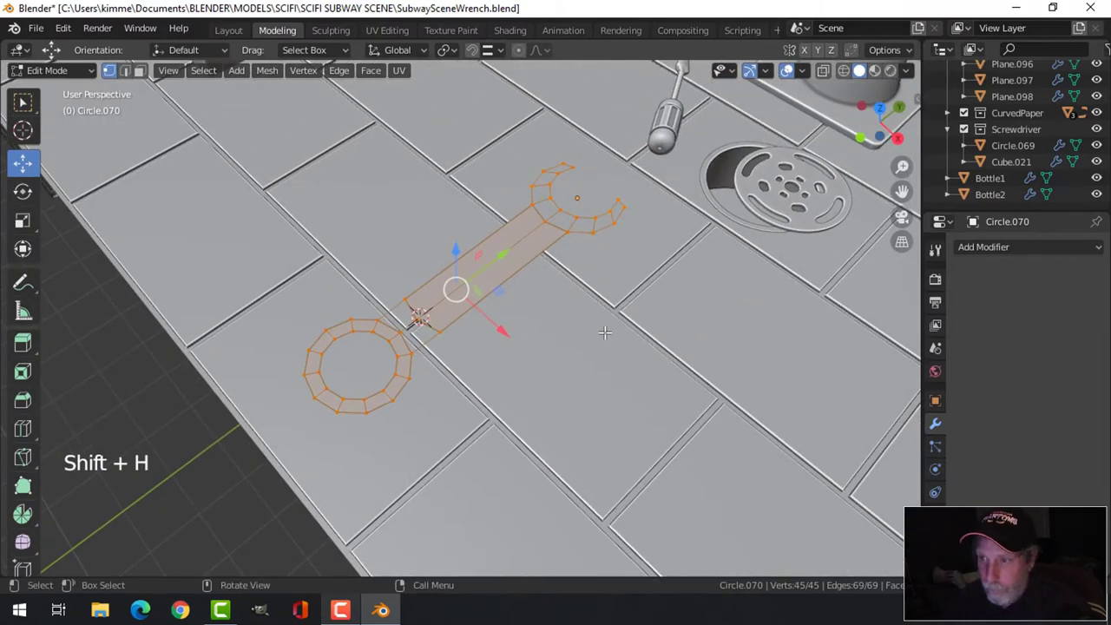
pyautogui.press('Tab')
pyautogui.hotkey('shift', 'h')
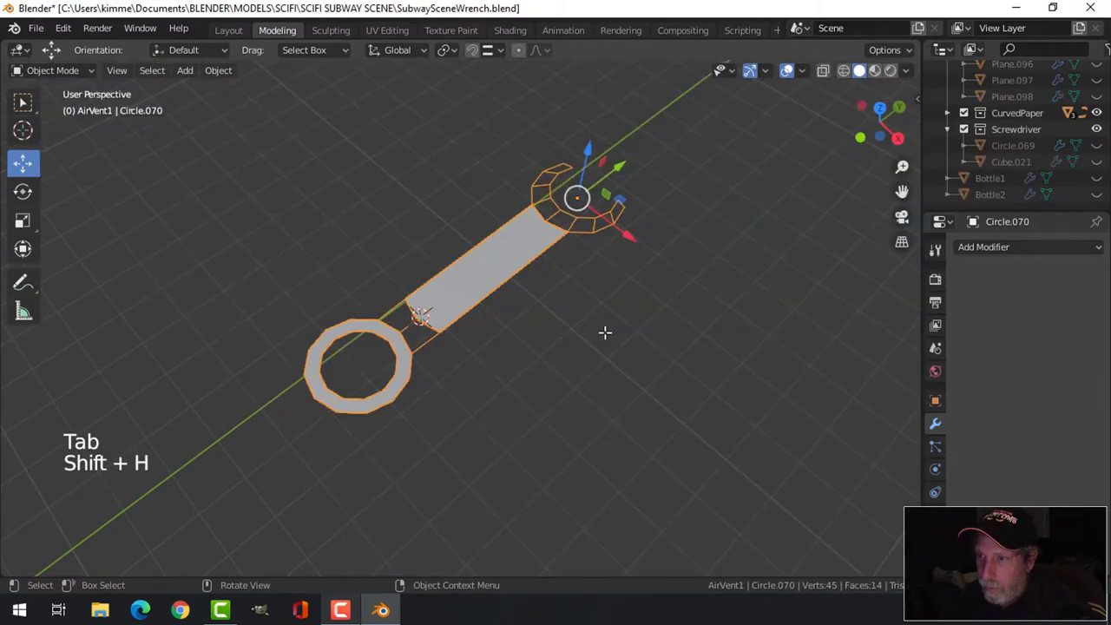
pyautogui.press('Tab')
# Fill the two gaps between the handle end and the ring with faces.
pyautogui.hotkey('alt', 'a')
pyautogui.moveTo(478, 338); pyautogui.dragTo(642, 313, button='middle')
pyautogui.scroll(2, 552, 330)
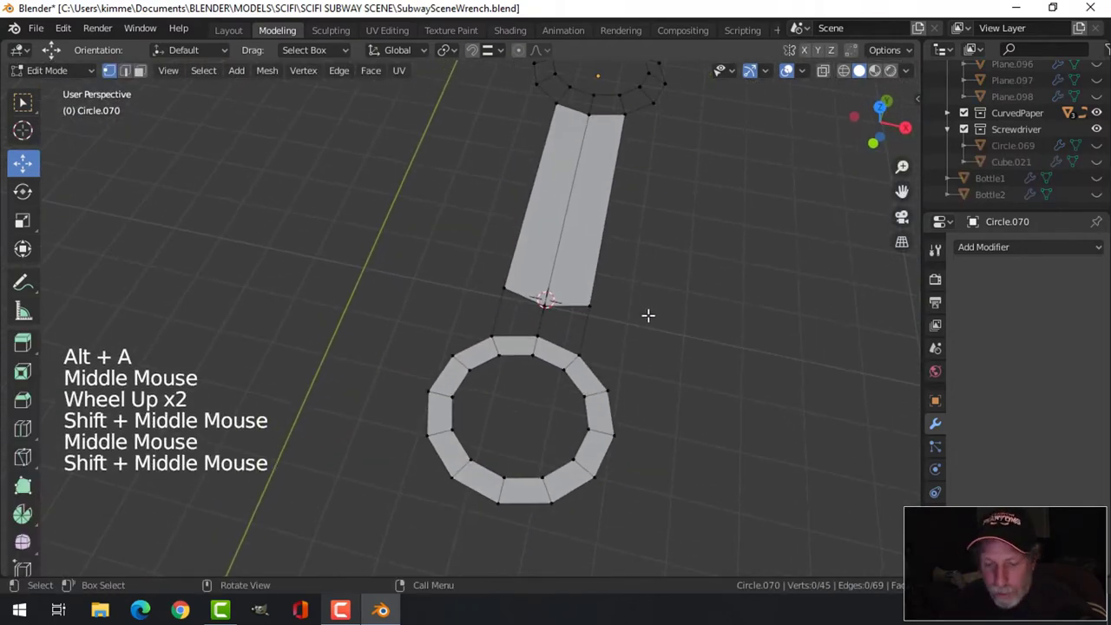
pyautogui.press('2')
pyautogui.click(508, 311)
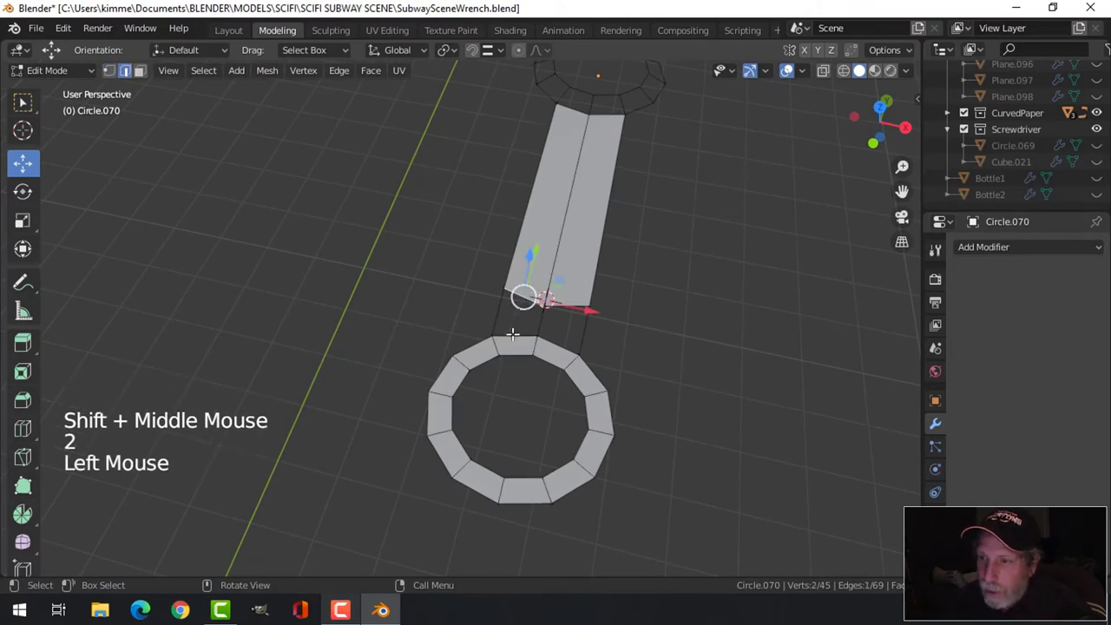
pyautogui.keyDown('shift'); pyautogui.click(557, 333); pyautogui.keyUp('shift')
pyautogui.press('f')
pyautogui.hotkey('alt', 'a')
pyautogui.click(569, 306)
pyautogui.keyDown('shift'); pyautogui.click(556, 346); pyautogui.keyUp('shift')
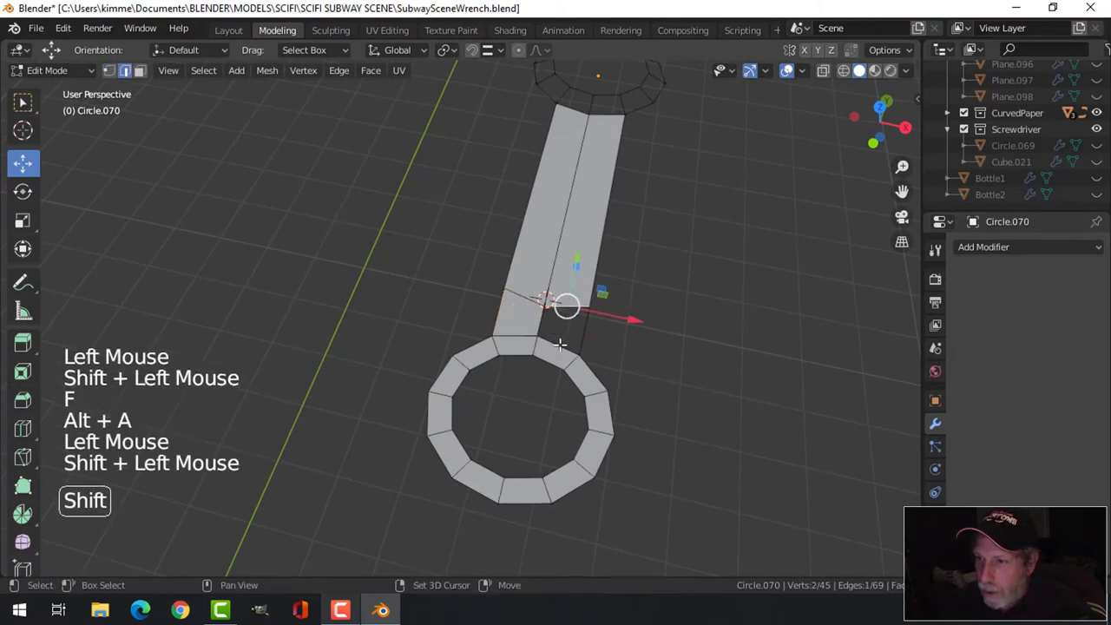
pyautogui.press('f')
pyautogui.hotkey('alt', 'a')
# Fill the three segments of the open jaw's left-hand prong with faces.
pyautogui.scroll(3, 631, 280)
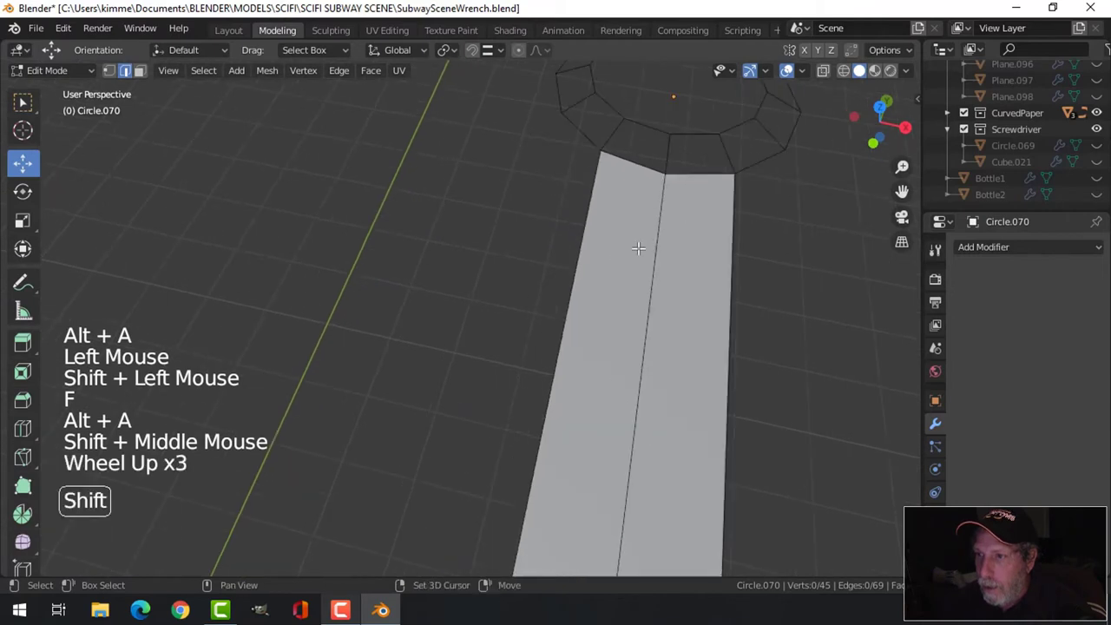
pyautogui.keyDown('shift'); pyautogui.moveTo(640, 248); pyautogui.dragTo(529, 189, button='middle'); pyautogui.keyUp('shift')
pyautogui.click(529, 189)
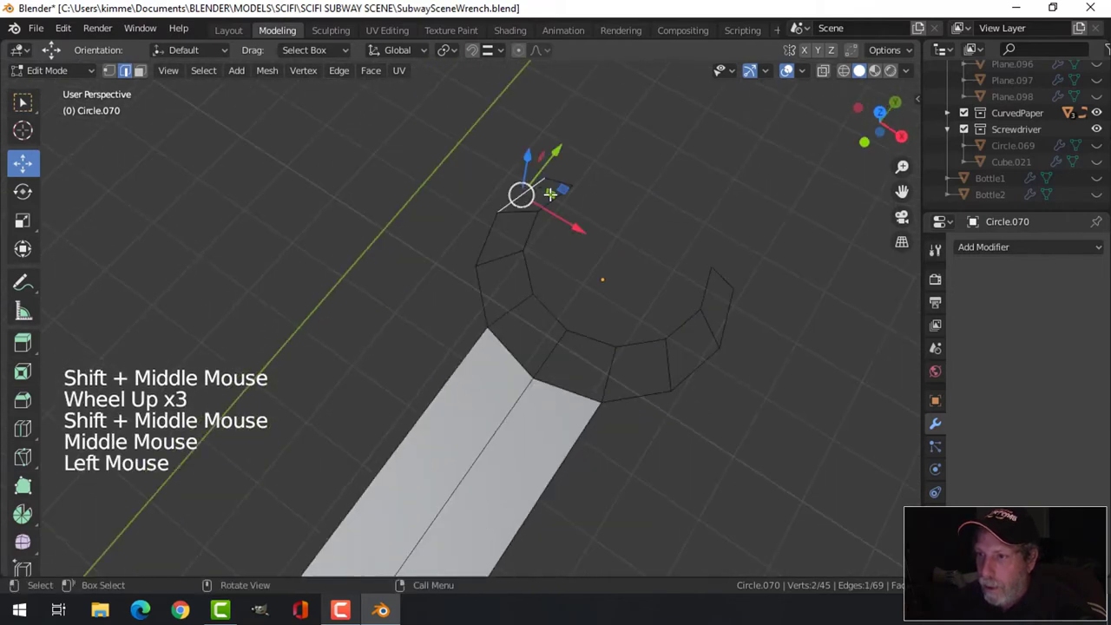
pyautogui.keyDown('shift'); pyautogui.click(556, 198); pyautogui.keyUp('shift')
pyautogui.press('f')
pyautogui.hotkey('alt', 'a')
pyautogui.click(513, 248)
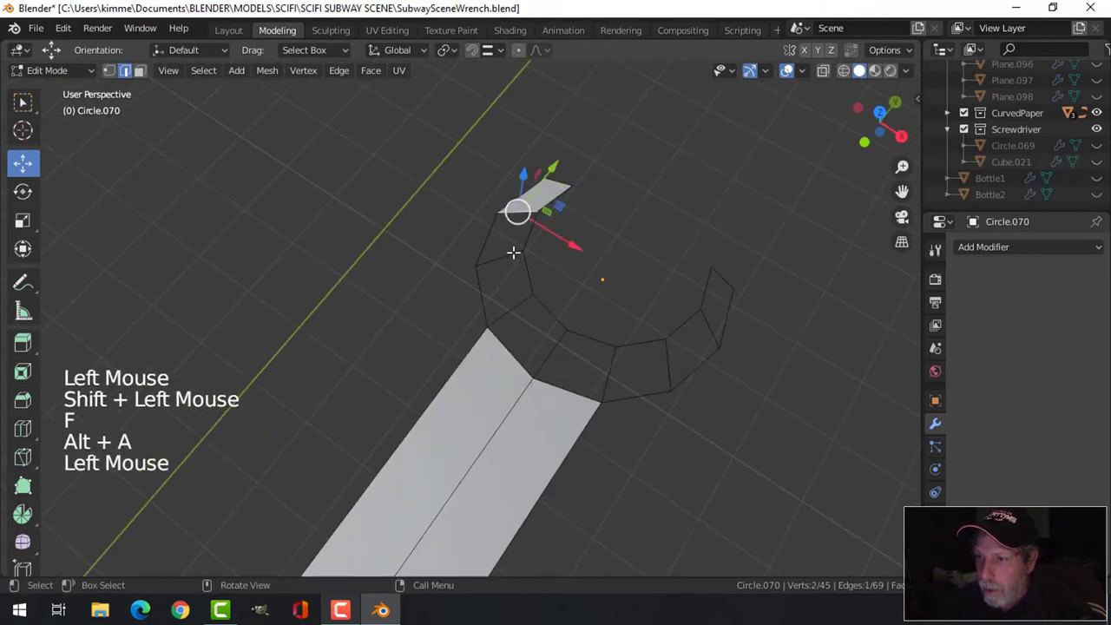
pyautogui.keyDown('shift'); pyautogui.click(491, 239); pyautogui.keyUp('shift')
pyautogui.press('f')
pyautogui.click(504, 258)
pyautogui.press('f')
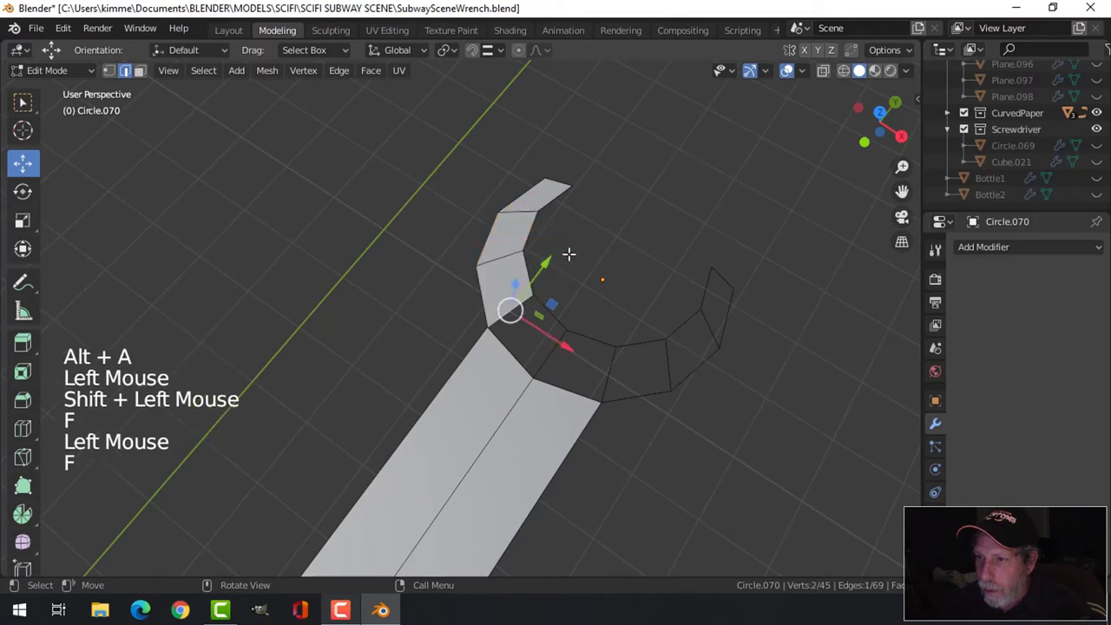
# Fill the two jaw segments directly above the handle with faces.
pyautogui.hotkey('alt', 'a')
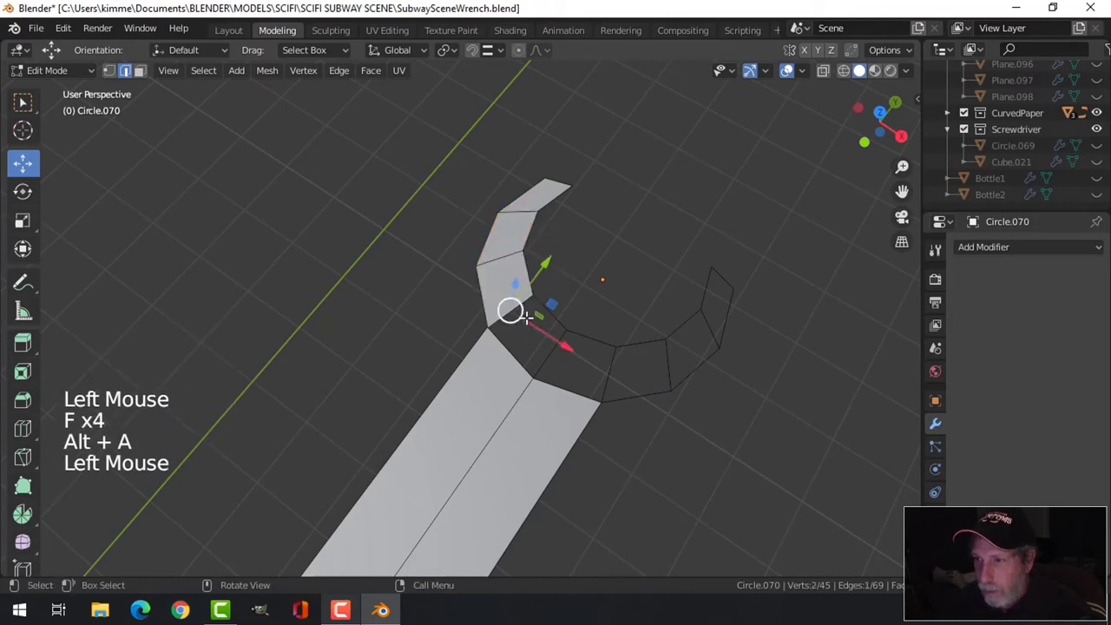
pyautogui.keyDown('shift'); pyautogui.click(554, 359); pyautogui.keyUp('shift')
pyautogui.press('f')
pyautogui.press('a')
pyautogui.click(565, 358)
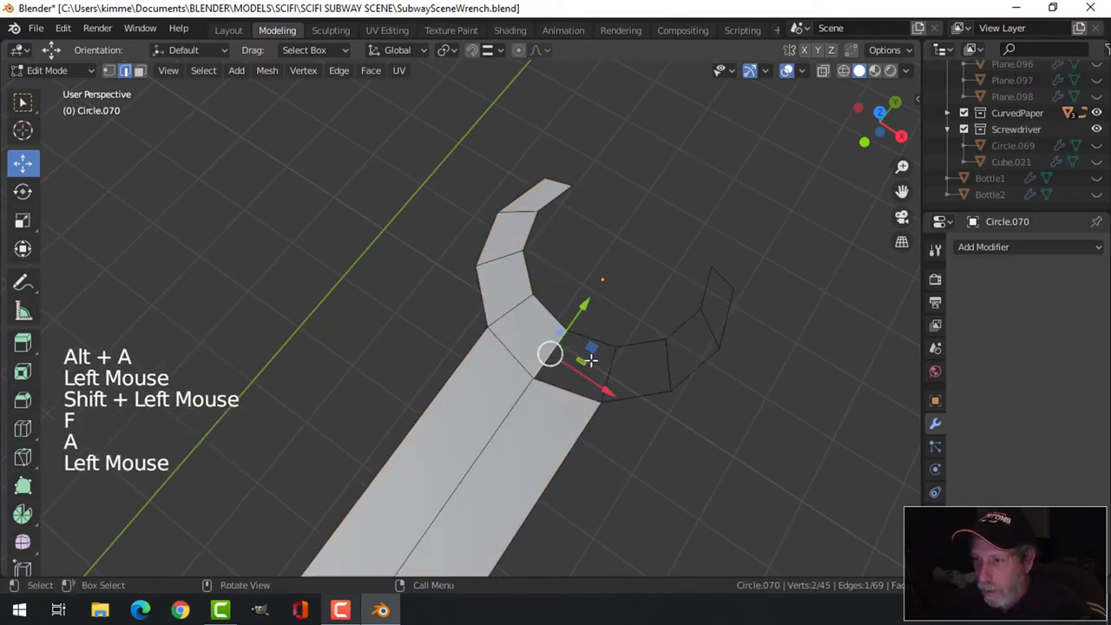
pyautogui.keyDown('shift'); pyautogui.click(611, 364); pyautogui.keyUp('shift')
pyautogui.press('f')
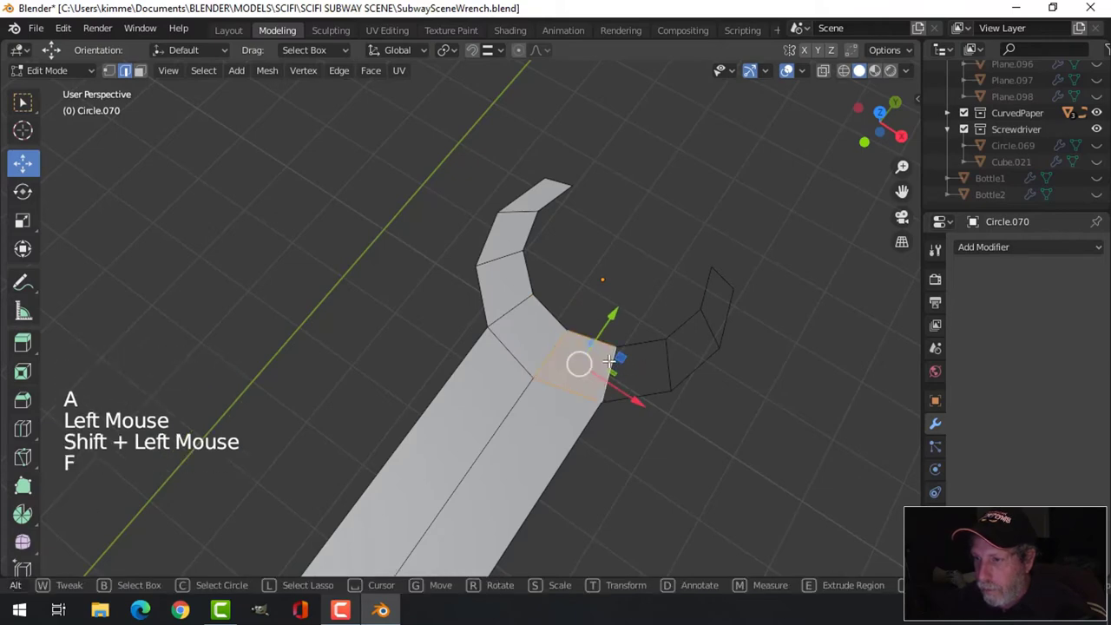
# Fill the remaining three segments of the jaw's right-hand prong with faces.
pyautogui.click(675, 362)
pyautogui.press('f')
pyautogui.hotkey('alt', 'a')
pyautogui.scroll(-4, 683, 355)
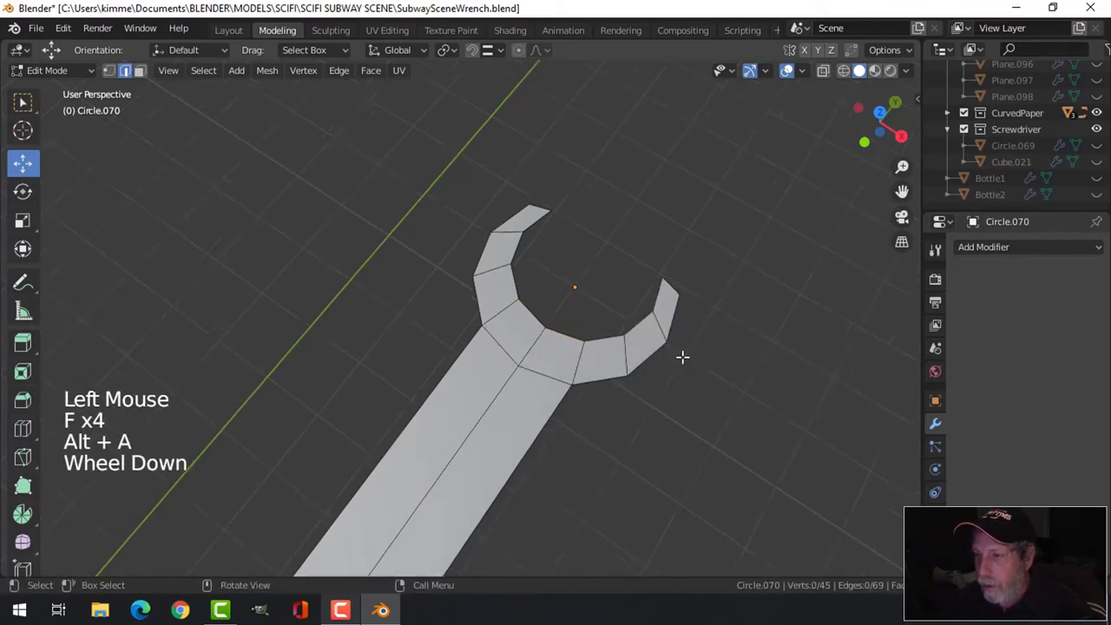
pyautogui.moveTo(683, 355)
pyautogui.mouseDown(button='middle')
pyautogui.moveTo(620, 364)
pyautogui.moveTo(728, 326)
pyautogui.moveTo(707, 353)
pyautogui.moveTo(699, 343)
pyautogui.mouseUp(button='middle')
pyautogui.keyDown('shift'); pyautogui.moveTo(699, 343); pyautogui.dragTo(635, 310, button='middle'); pyautogui.keyUp('shift')
pyautogui.scroll(-1, 599, 319)
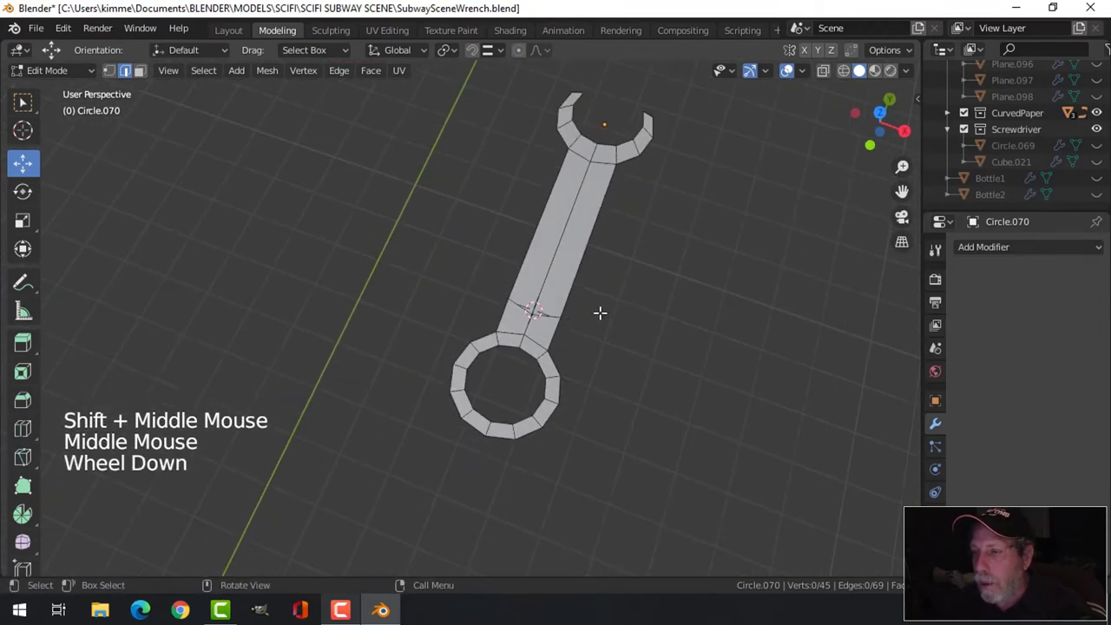
# Flatten the handle's cross edges near the ring to zero along Y and move them about 0.18 m toward the ring.
pyautogui.scroll(2, 586, 331)
pyautogui.scroll(-2, 600, 330)
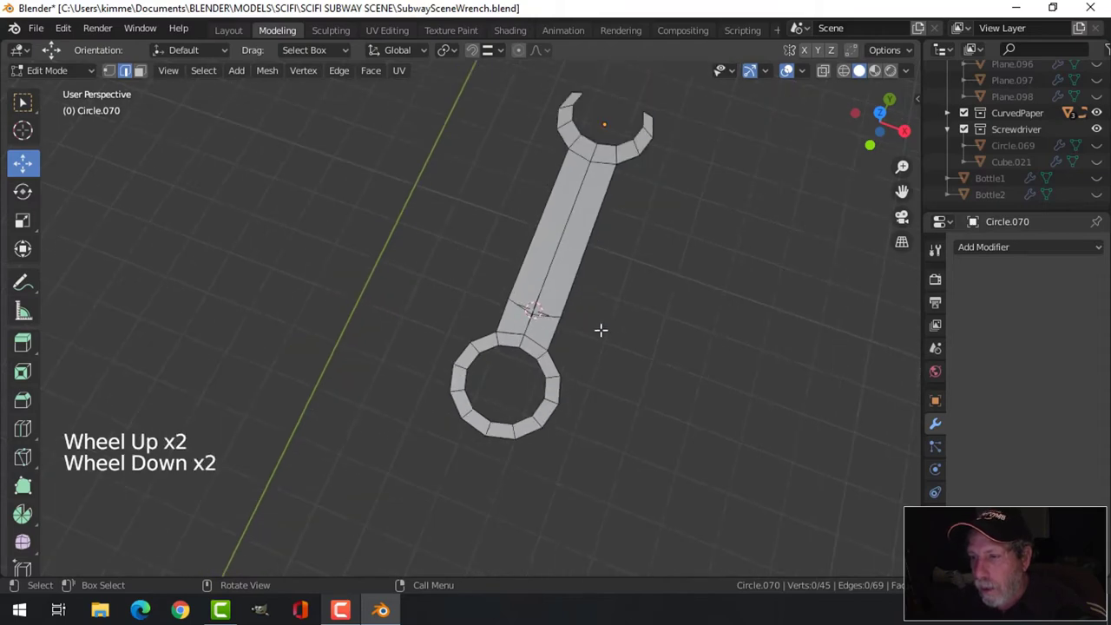
pyautogui.moveTo(600, 330); pyautogui.dragTo(443, 333, button='middle')
pyautogui.scroll(2, 444, 336)
pyautogui.keyDown('alt'); pyautogui.keyDown('shift'); pyautogui.click(402, 315); pyautogui.keyUp('shift'); pyautogui.keyUp('alt')
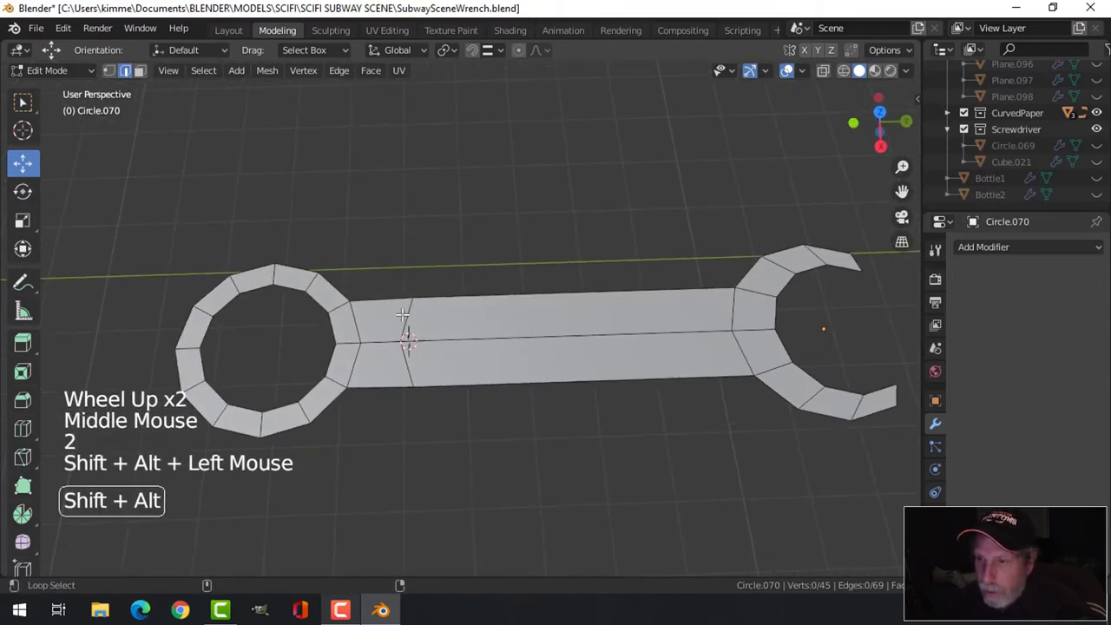
pyautogui.press('s')
pyautogui.press('y')
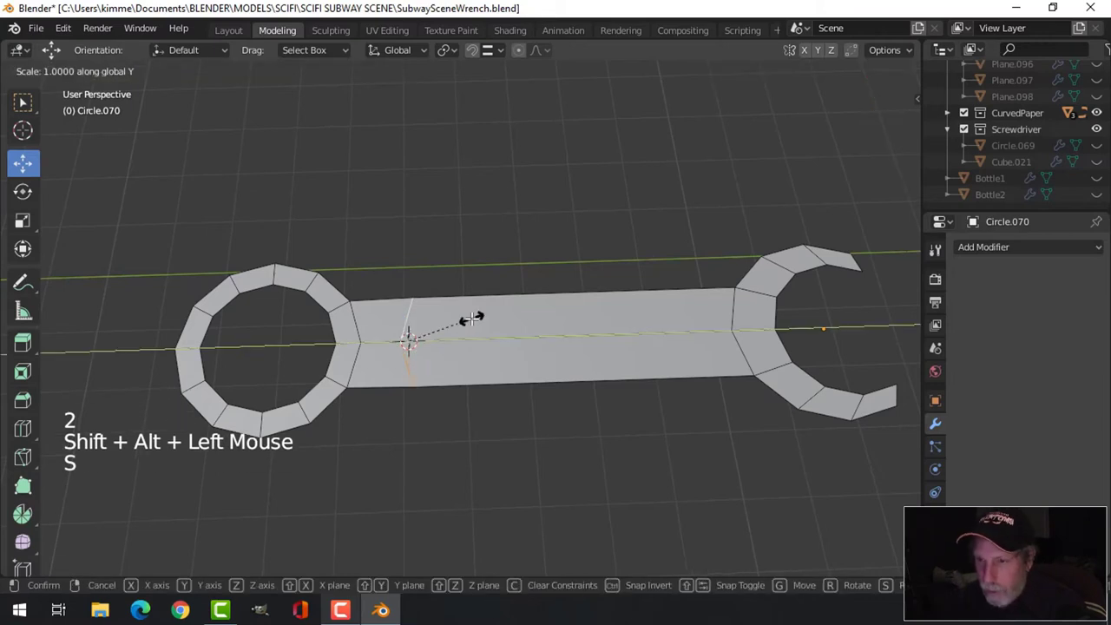
pyautogui.press('0')
pyautogui.press('Return')
pyautogui.moveTo(478, 339)
pyautogui.mouseDown()
pyautogui.moveTo(449, 342)
pyautogui.moveTo(472, 344)
pyautogui.mouseUp()
# Add a loop cut across the handle and slide it close to the open jaw.
pyautogui.hotkey('ctrl', 'r')
pyautogui.click(649, 325)
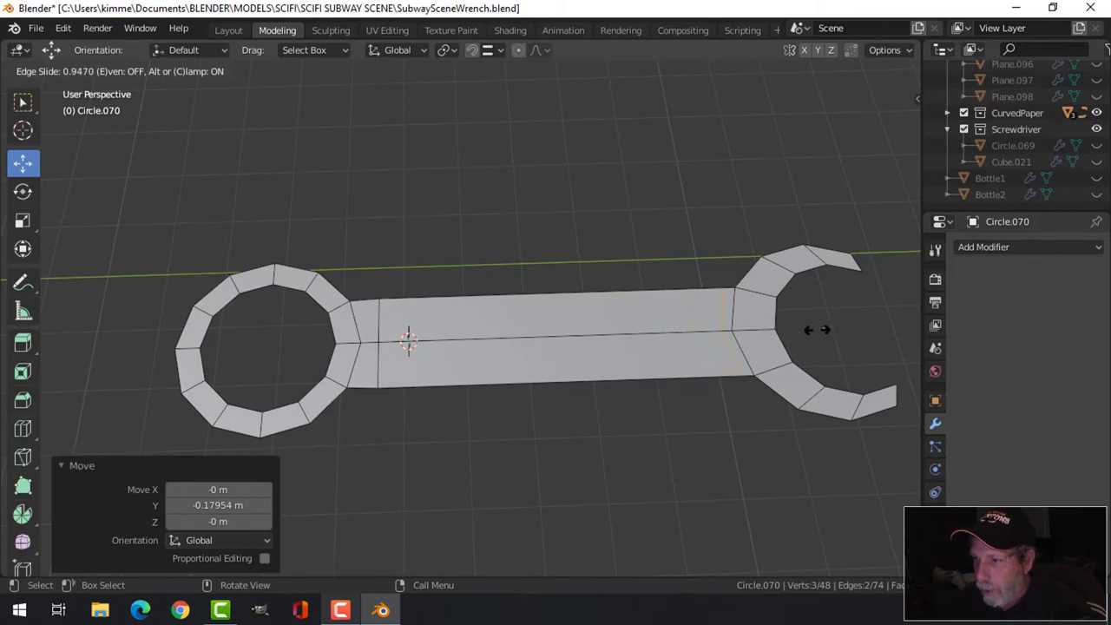
pyautogui.click(816, 330)
pyautogui.hotkey('alt', 'a')
# Extrude the entire flat wrench mesh vertically to give it thickness.
pyautogui.keyDown('shift'); pyautogui.moveTo(799, 325); pyautogui.dragTo(713, 322, button='middle'); pyautogui.keyUp('shift')
pyautogui.press('a')
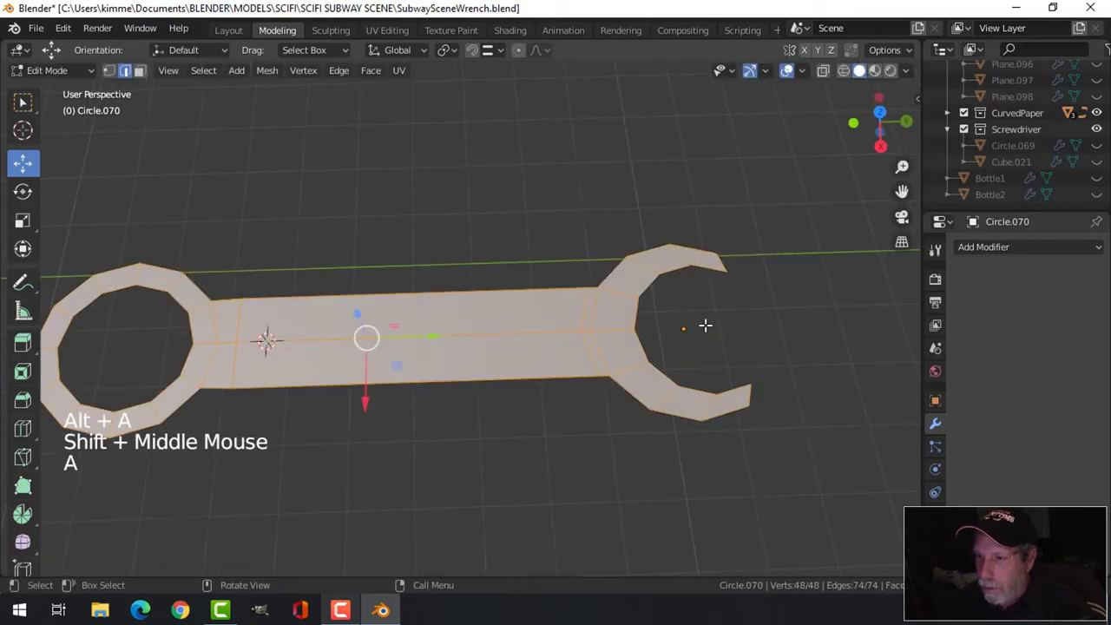
pyautogui.scroll(-3, 662, 334)
pyautogui.keyDown('shift'); pyautogui.moveTo(566, 318); pyautogui.dragTo(630, 343, button='middle'); pyautogui.keyUp('shift')
pyautogui.moveTo(630, 343); pyautogui.dragTo(613, 375, button='middle')
pyautogui.press('KP_3')
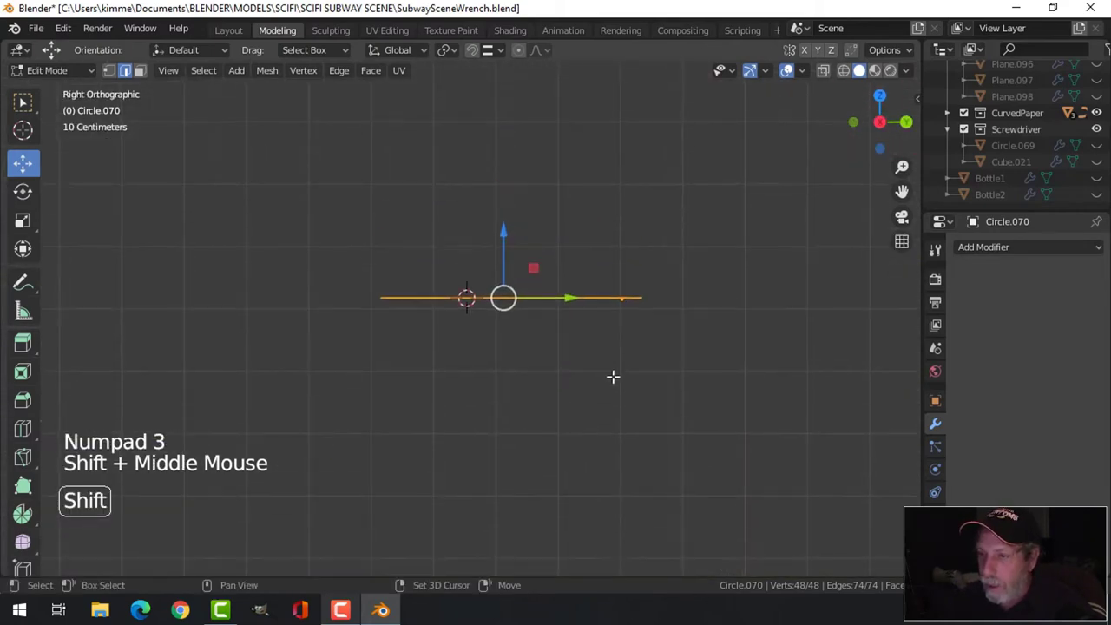
pyautogui.scroll(3, 611, 367)
pyautogui.press('e')
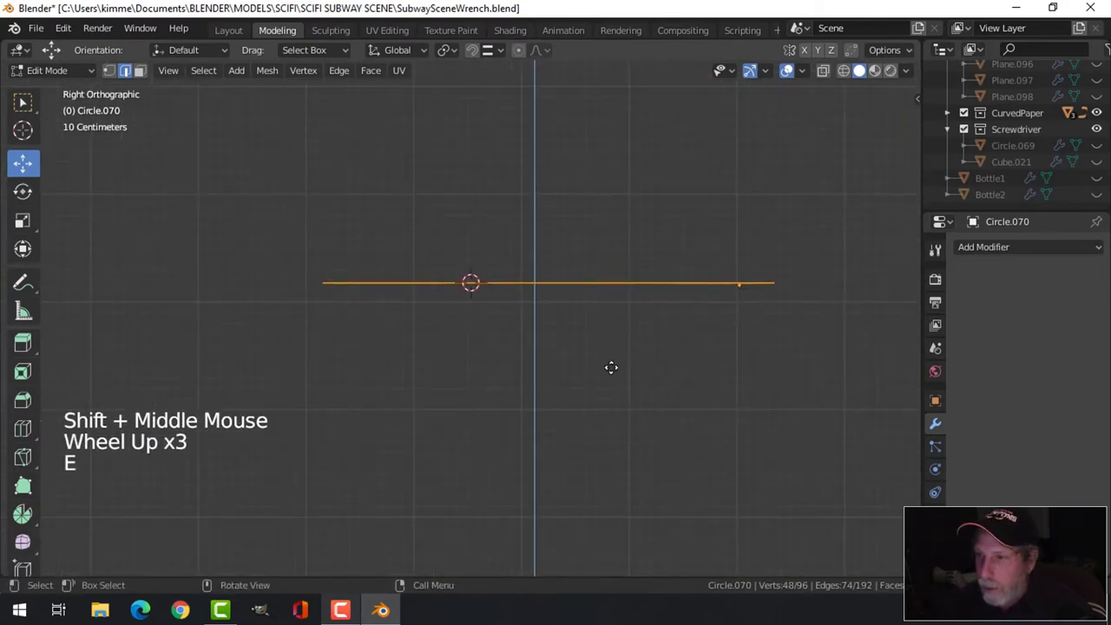
pyautogui.rightClick(545, 227)
pyautogui.moveTo(540, 221); pyautogui.dragTo(596, 213)
# Recalculate the normals of the whole wrench mesh to the outside.
pyautogui.moveTo(596, 213); pyautogui.dragTo(625, 304, button='middle')
pyautogui.press('a')
pyautogui.hotkey('alt', 'n')
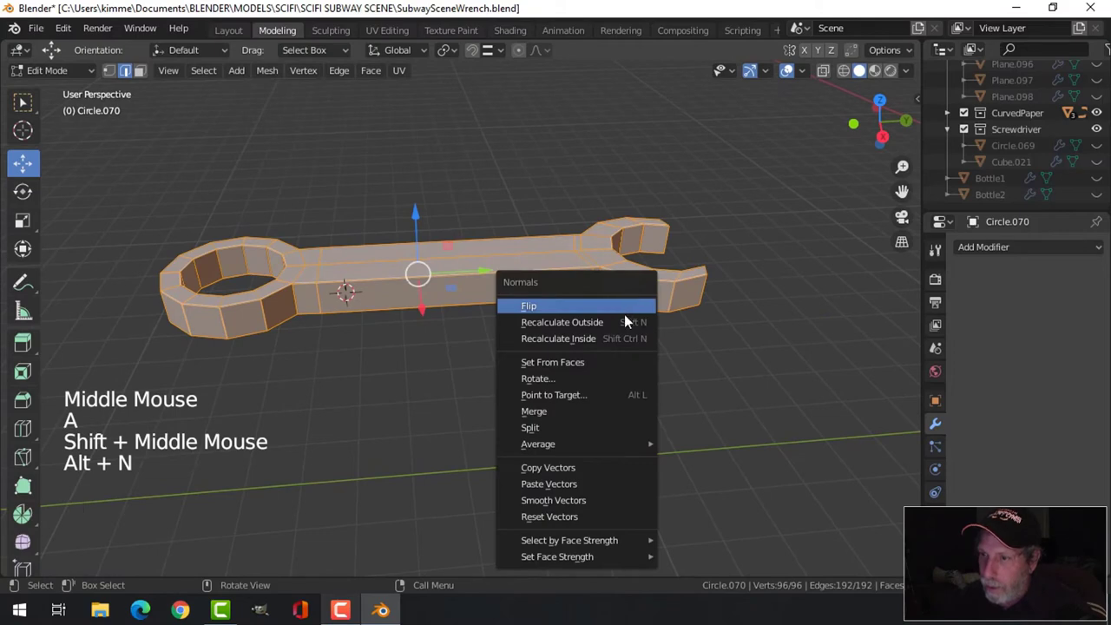
pyautogui.click(627, 321)
pyautogui.hotkey('alt', 'a')
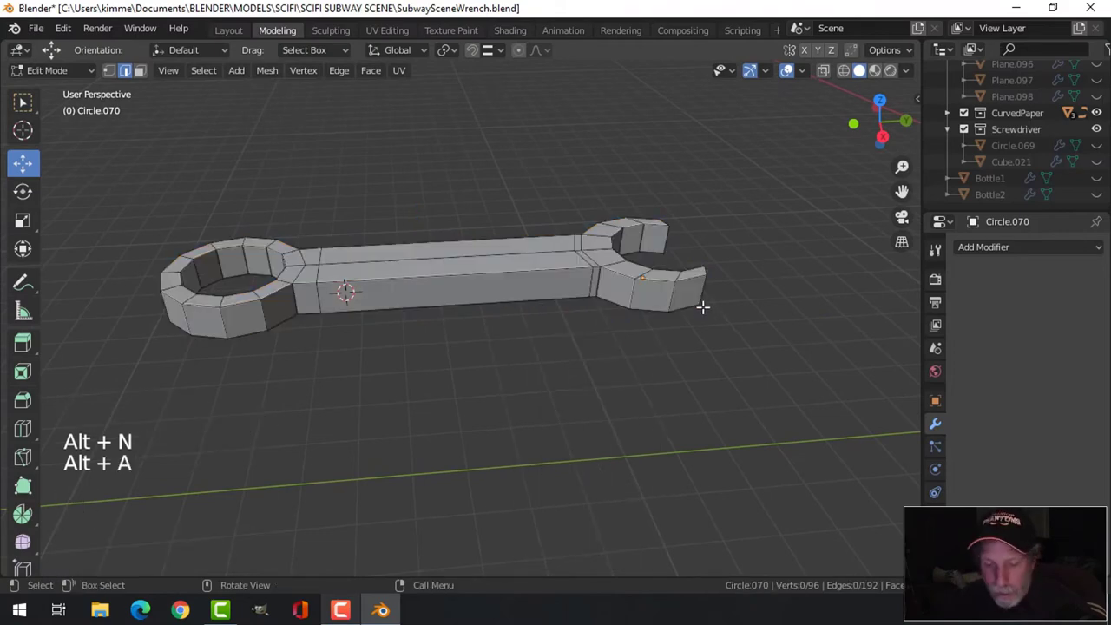
# Extrude the upper and lower faces of the jaw and ring in place, and scale them to about 1.237 along Z.
pyautogui.press('3')
pyautogui.moveTo(703, 306); pyautogui.dragTo(652, 320, button='middle')
pyautogui.scroll(2, 670, 278)
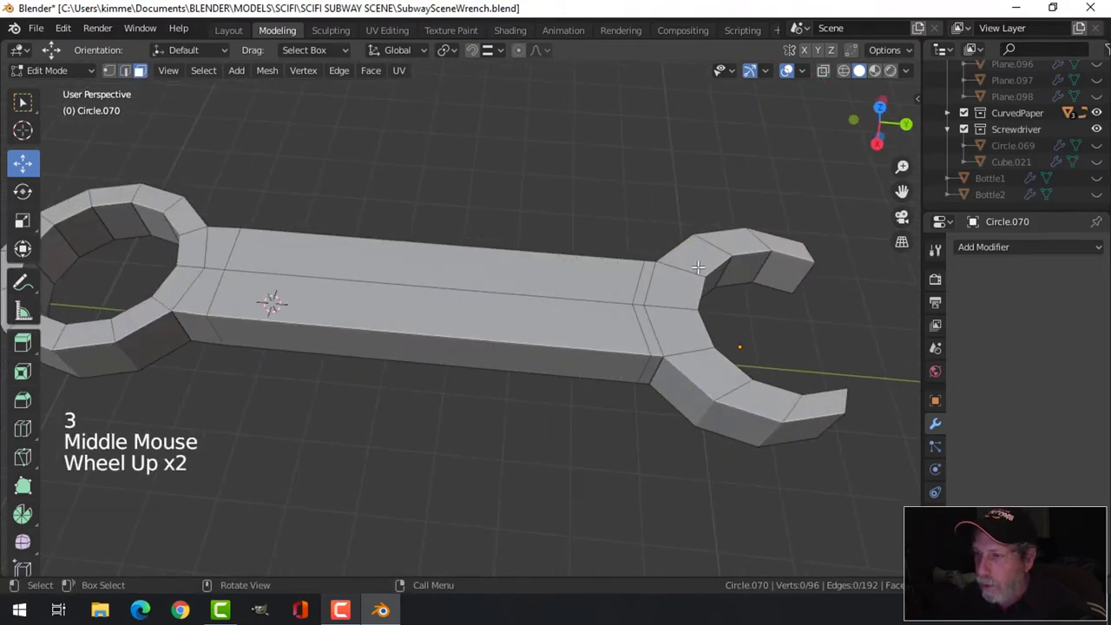
pyautogui.keyDown('alt'); pyautogui.keyDown('shift'); pyautogui.click(702, 283); pyautogui.keyUp('shift'); pyautogui.keyUp('alt')
pyautogui.moveTo(700, 387); pyautogui.dragTo(674, 302, button='middle')
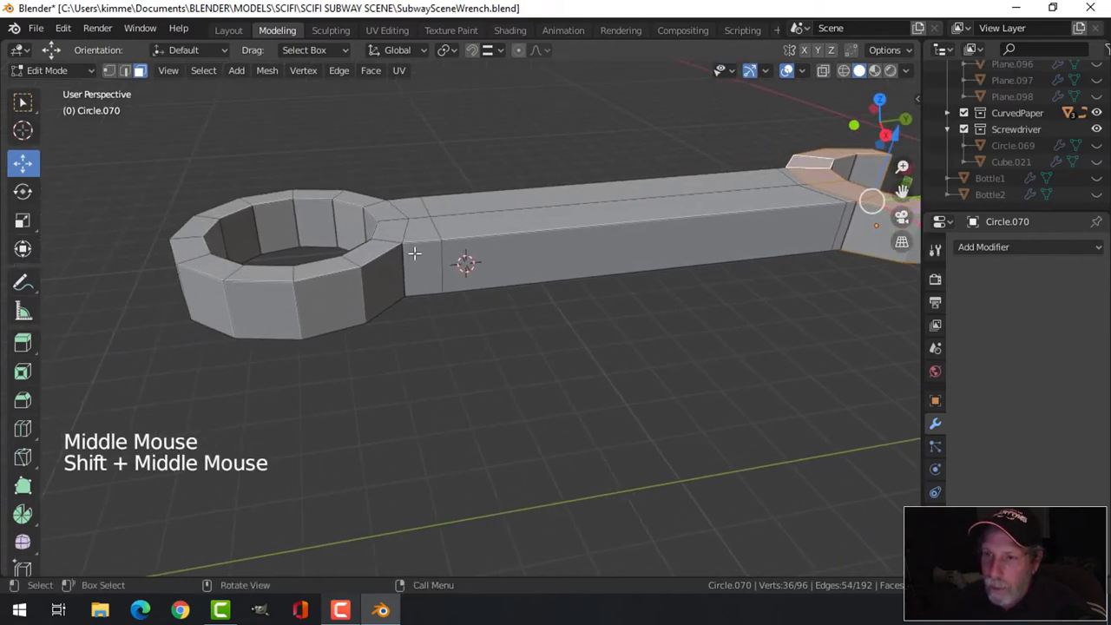
pyautogui.keyDown('alt'); pyautogui.keyDown('shift'); pyautogui.click(385, 236); pyautogui.keyUp('shift'); pyautogui.keyUp('alt')
pyautogui.moveTo(514, 303); pyautogui.dragTo(521, 200, button='middle')
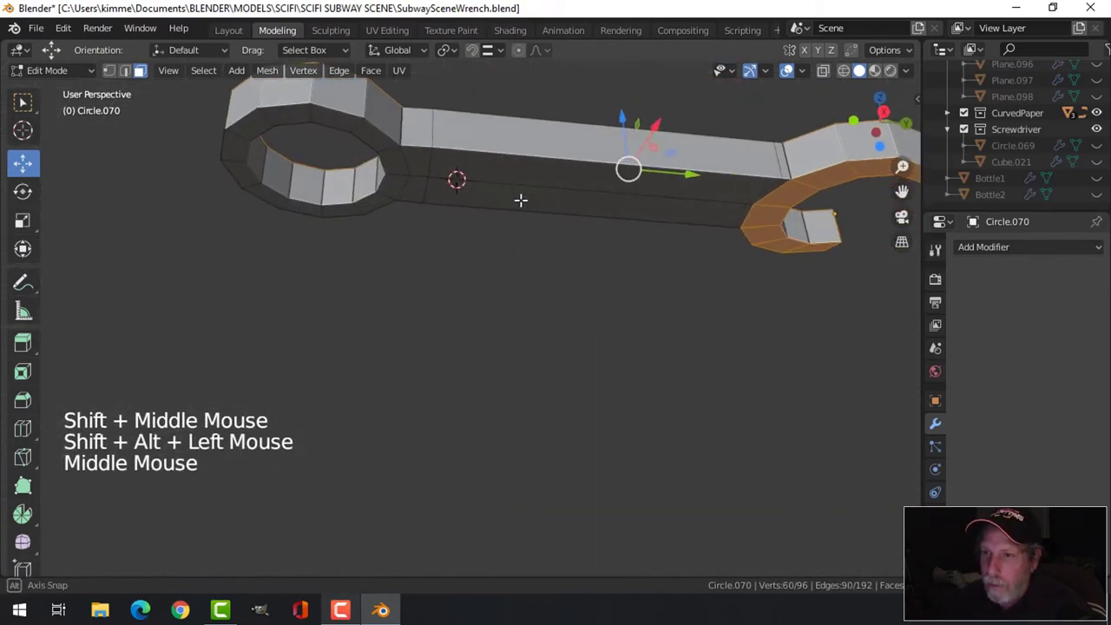
pyautogui.keyDown('alt'); pyautogui.keyDown('shift'); pyautogui.click(353, 129); pyautogui.keyUp('shift'); pyautogui.keyUp('alt')
pyautogui.moveTo(353, 129); pyautogui.dragTo(566, 303, button='middle')
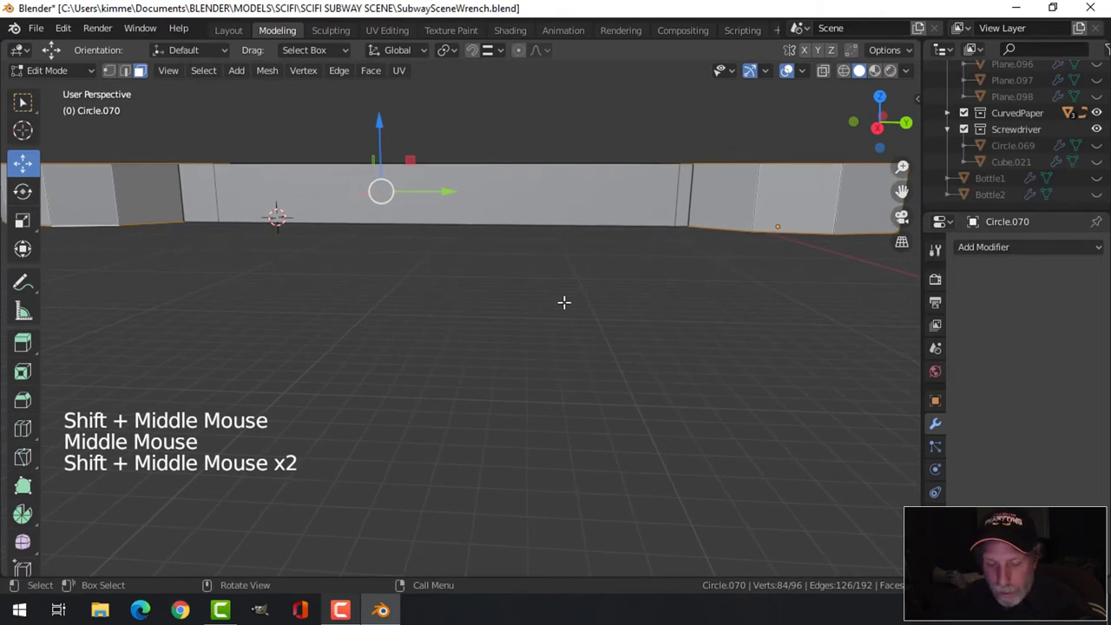
pyautogui.press('e')
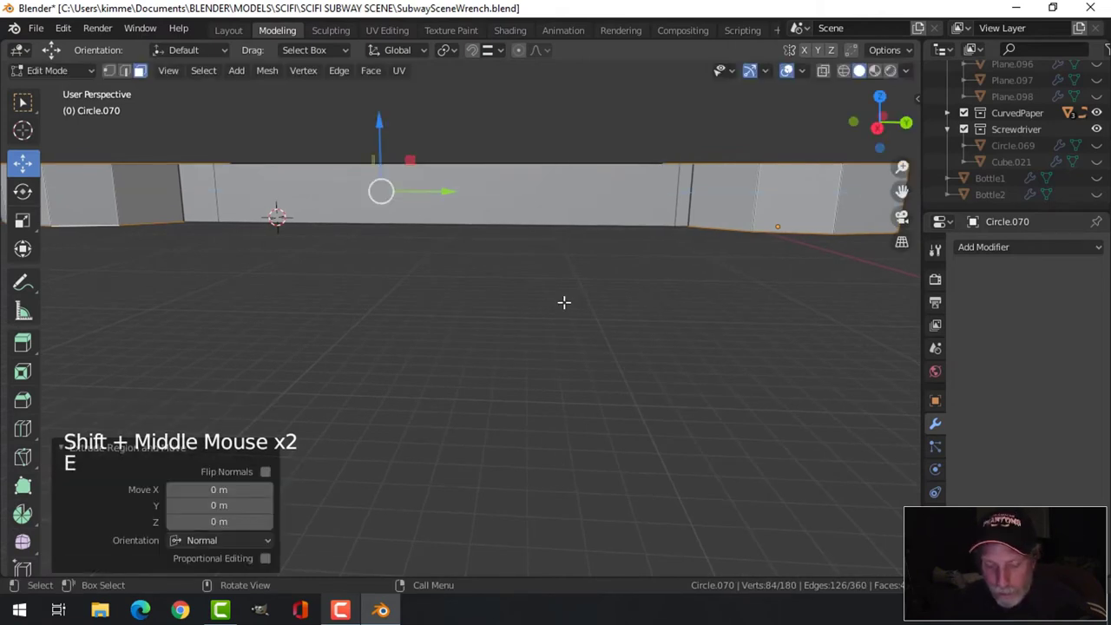
pyautogui.press('s')
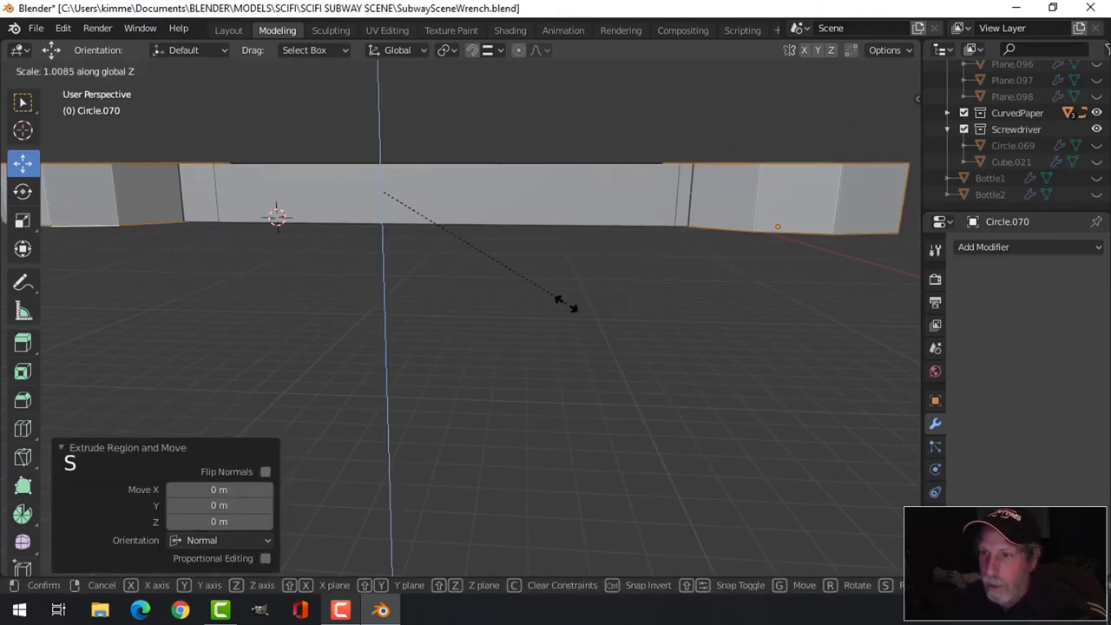
pyautogui.click(595, 346)
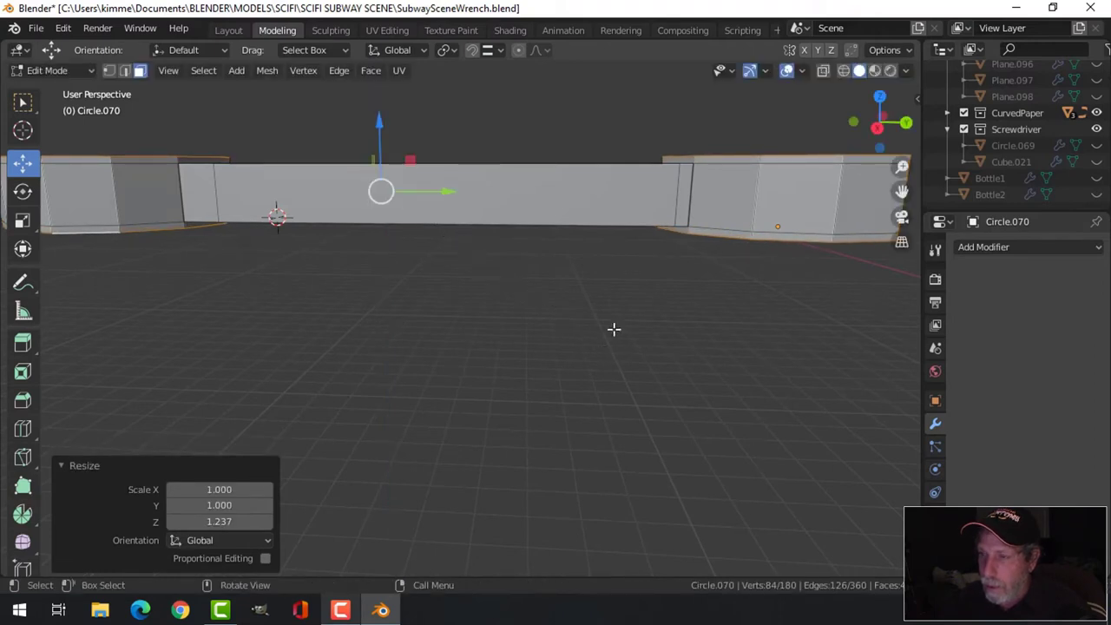
pyautogui.hotkey('alt', 'a')
# Give the wrench object a level 2 subdivision surface and smooth shading.
pyautogui.moveTo(672, 276); pyautogui.dragTo(556, 314, button='middle')
pyautogui.press('Tab')
pyautogui.scroll(-3, 653, 312)
pyautogui.hotkey('ctrl', '2')
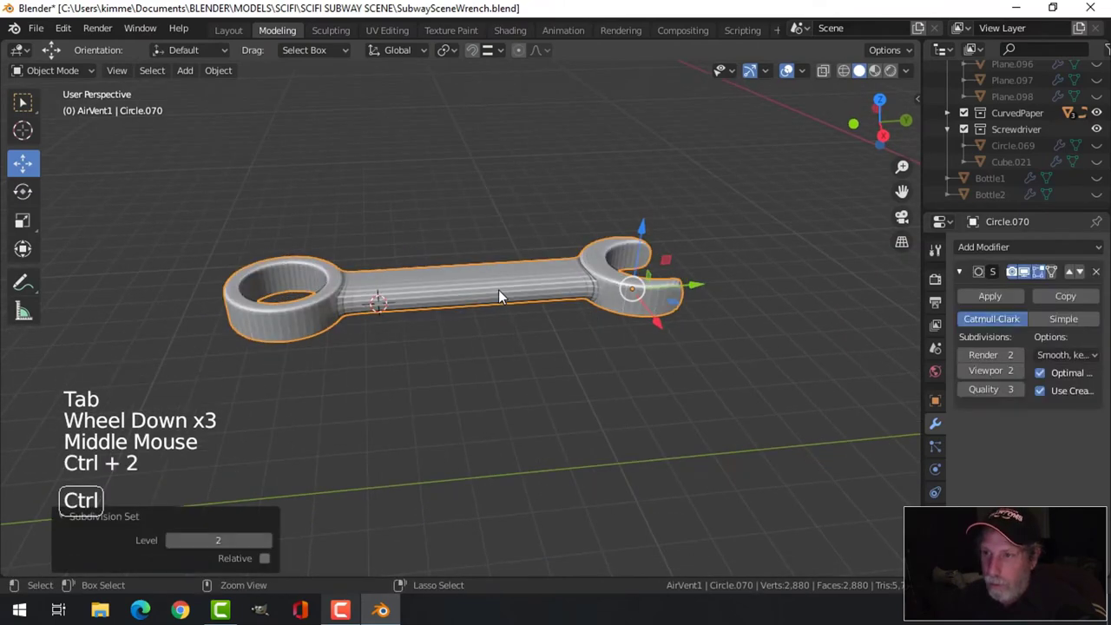
pyautogui.rightClick(498, 289)
pyautogui.click(496, 285)
pyautogui.moveTo(536, 294); pyautogui.dragTo(506, 329, button='middle')
pyautogui.moveTo(506, 330); pyautogui.dragTo(426, 251, button='middle')
pyautogui.rightClick(439, 297)
pyautogui.middleClick(504, 309)
# Thin the whole wrench mesh by scaling it to about 0.695 along Z.
pyautogui.press('Tab')
pyautogui.scroll(1, 496, 258)
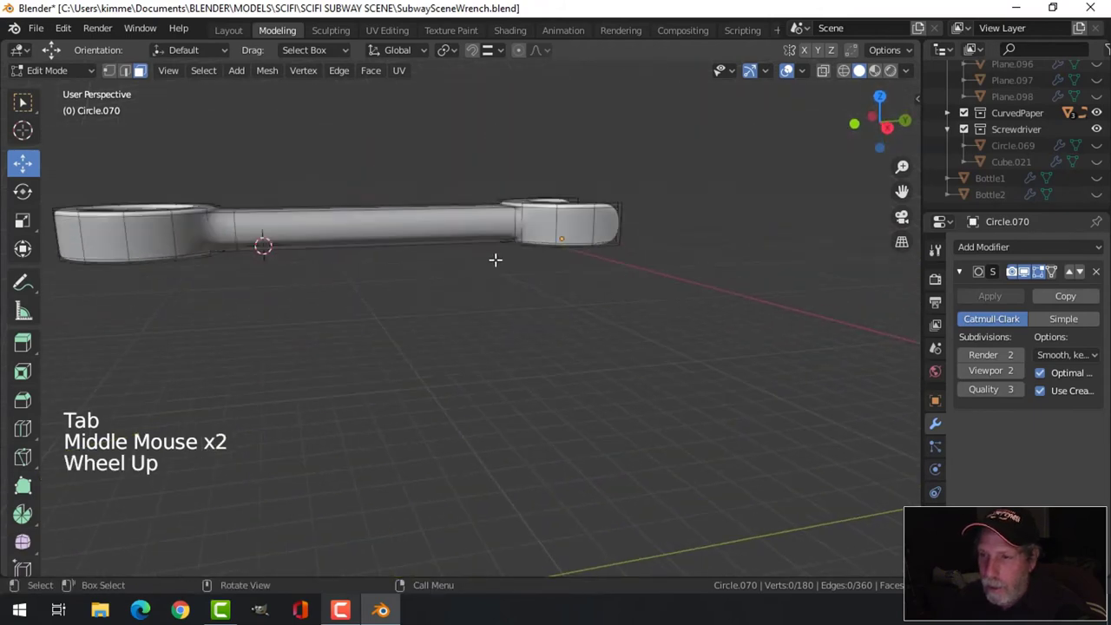
pyautogui.press('a')
pyautogui.keyDown('shift'); pyautogui.moveTo(529, 295); pyautogui.dragTo(581, 311, button='middle'); pyautogui.keyUp('shift')
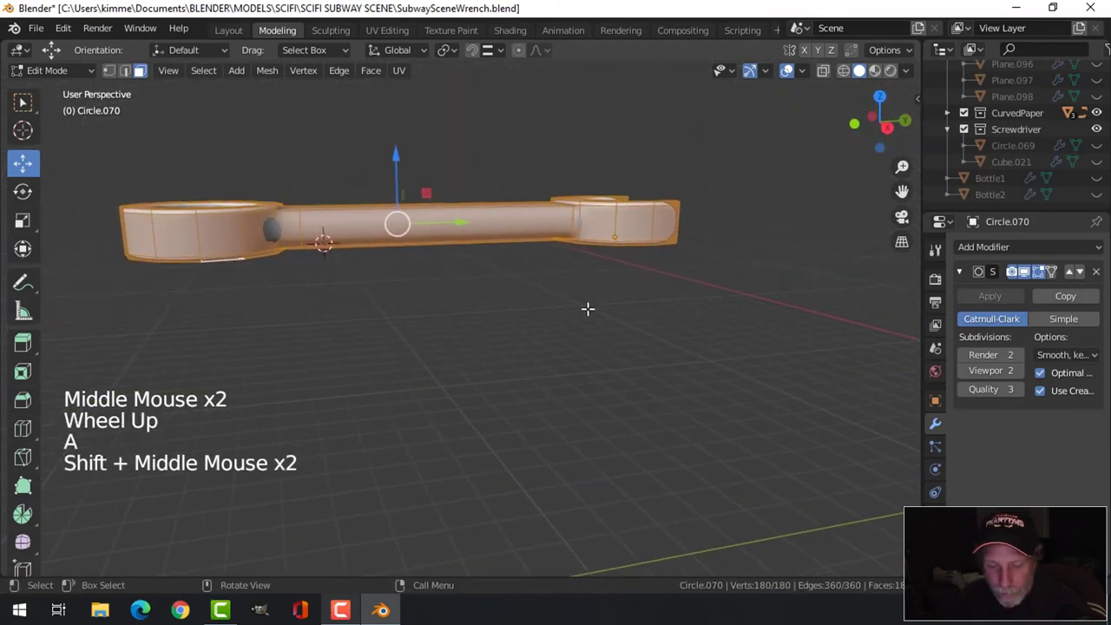
pyautogui.press('s')
pyautogui.press('z')
pyautogui.click(303, 246)
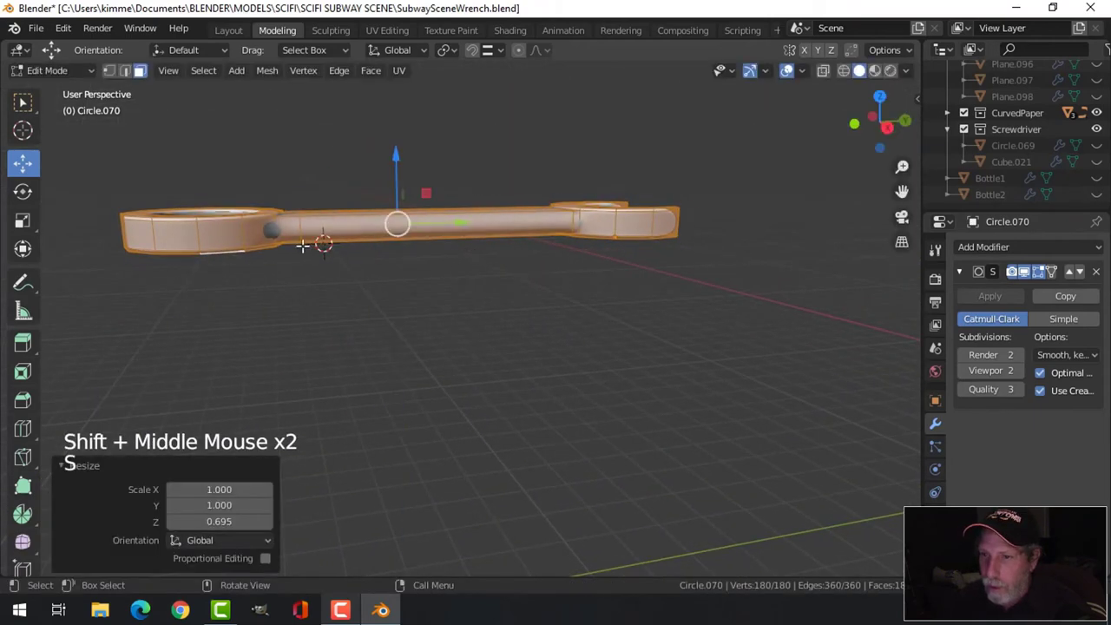
# Add a centred loop cut around the wrench's side walls and bevel it into two loops near the upper and lower edges.
pyautogui.scroll(2, 340, 255)
pyautogui.keyDown('shift'); pyautogui.moveTo(340, 255); pyautogui.dragTo(465, 328, button='middle'); pyautogui.keyUp('shift')
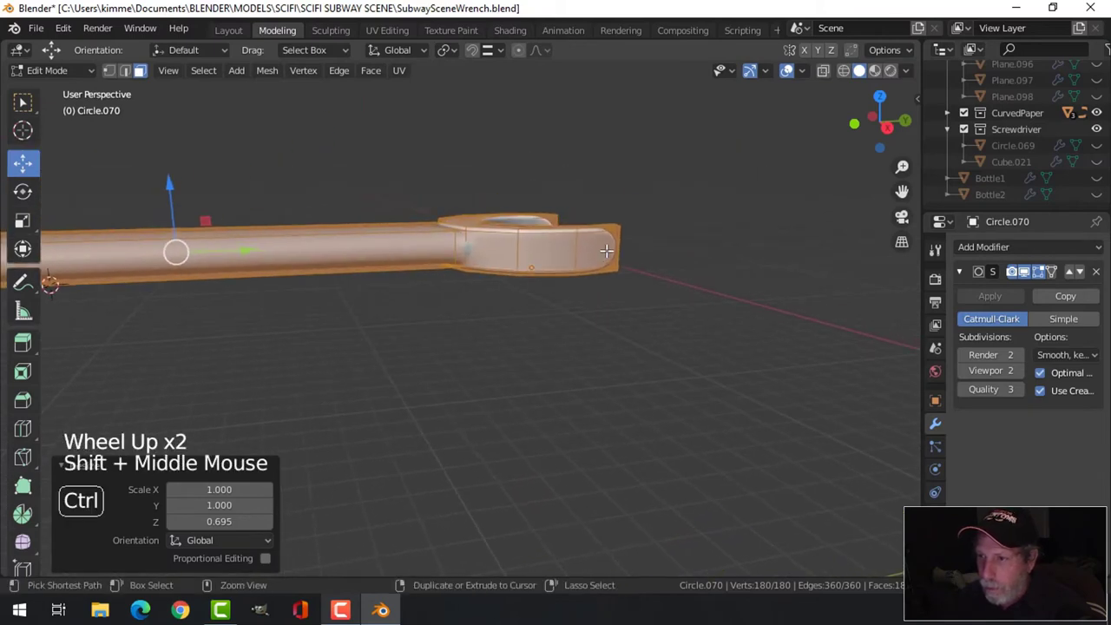
pyautogui.hotkey('ctrl', 'r')
pyautogui.click(614, 253)
pyautogui.rightClick(616, 254)
pyautogui.hotkey('ctrl', 'b')
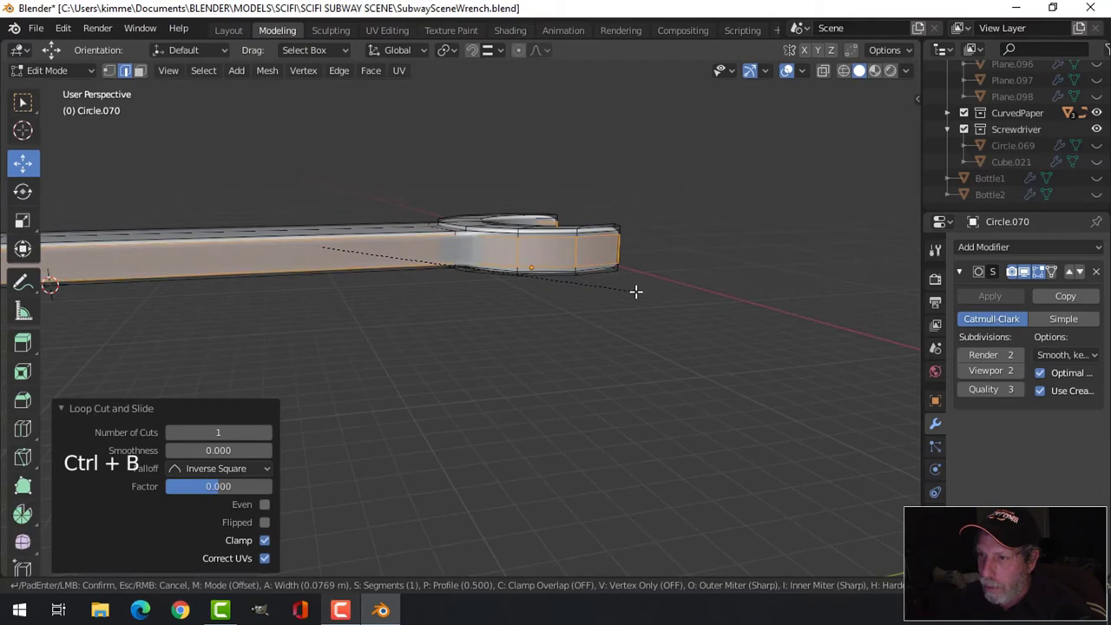
pyautogui.hotkey('alt', 'a')
# Examine the smoothed wrench in object mode from several angles and distances.
pyautogui.moveTo(536, 273); pyautogui.dragTo(544, 429, button='middle')
pyautogui.scroll(-2, 573, 301)
pyautogui.press('Tab')
pyautogui.hotkey('alt', 'a')
pyautogui.scroll(-2, 679, 352)
pyautogui.scroll(2, 561, 356)
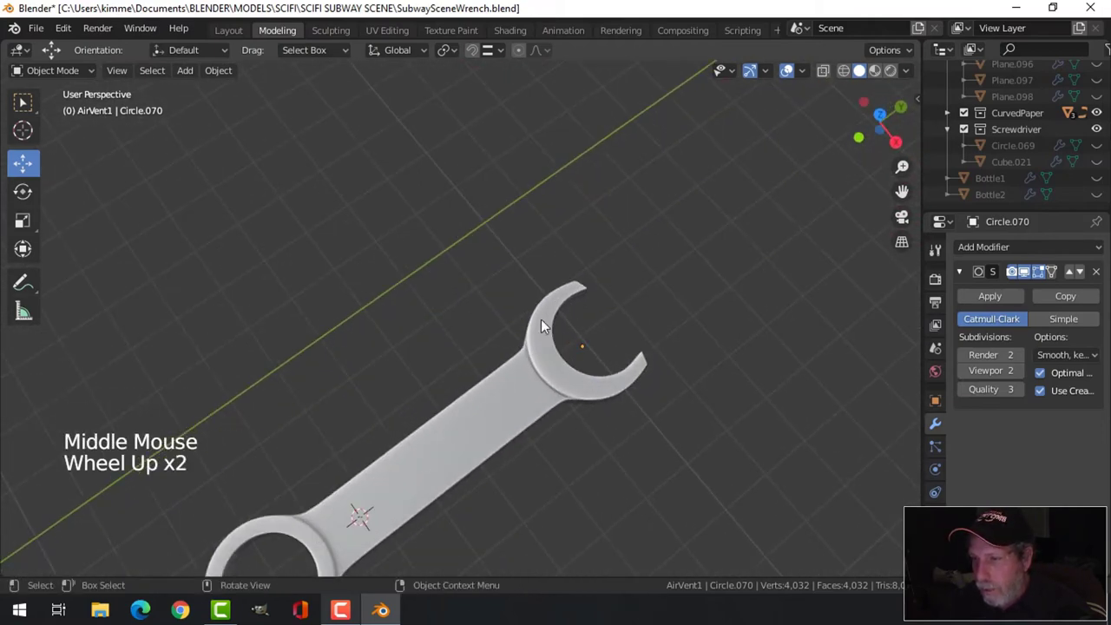
pyautogui.scroll(-3, 608, 387)
pyautogui.moveTo(599, 380); pyautogui.dragTo(524, 372, button='middle')
pyautogui.scroll(2, 528, 390)
pyautogui.moveTo(524, 371); pyautogui.dragTo(591, 341, button='middle')
# Add a loop cut across the handle near the jaw with slide factor 0.870 and flatten it to zero along Y.
pyautogui.click(512, 347)
pyautogui.press('Tab')
pyautogui.scroll(2, 546, 365)
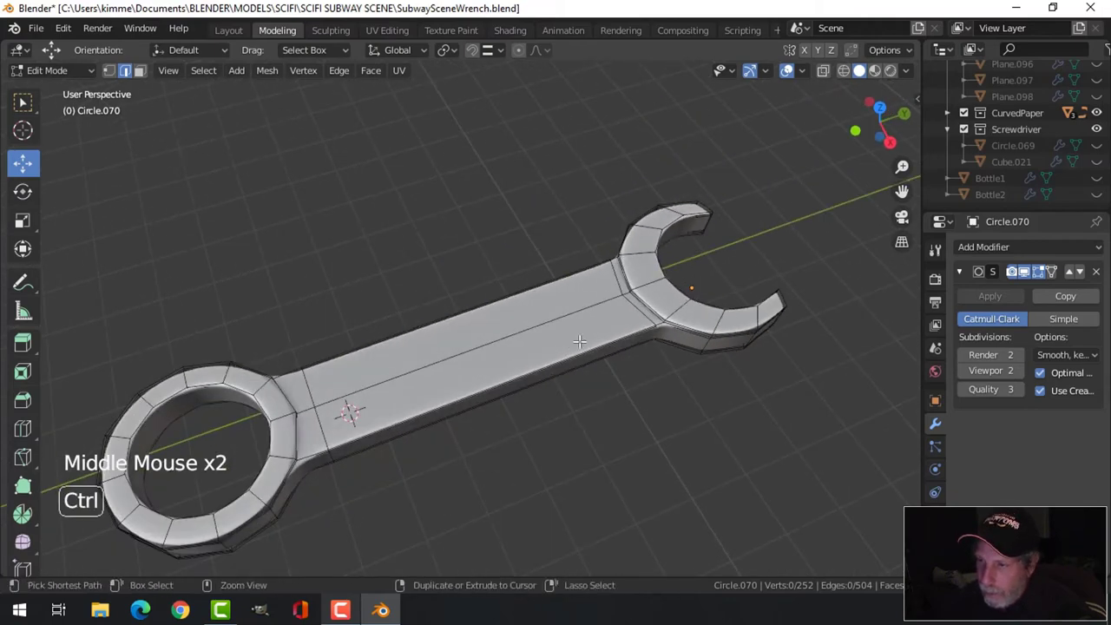
pyautogui.hotkey('ctrl', 'r')
pyautogui.click(579, 341)
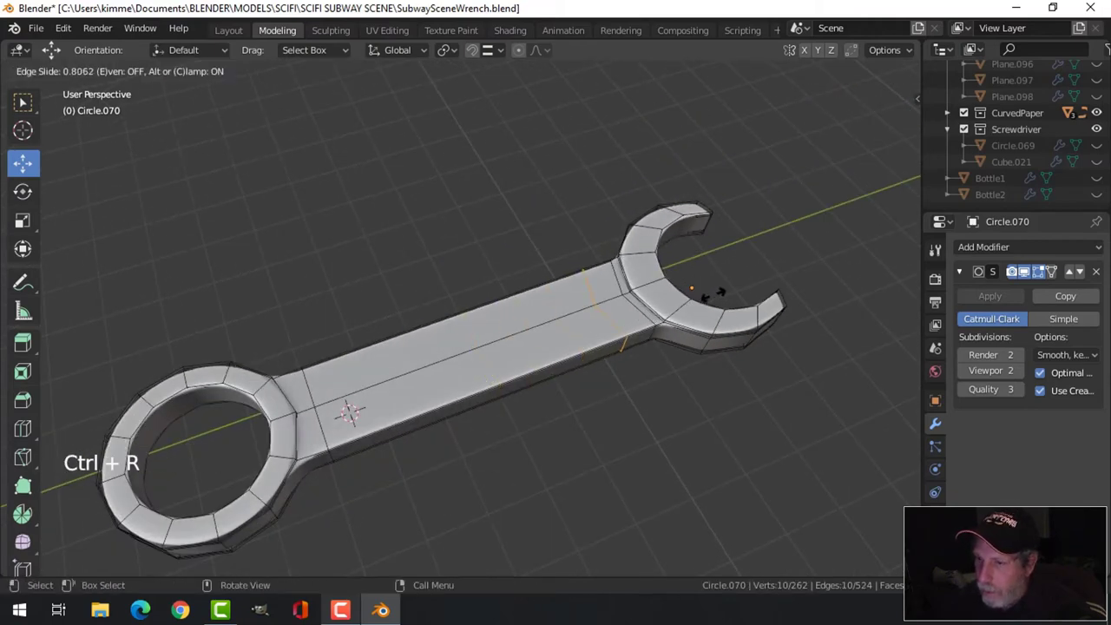
pyautogui.click(717, 297)
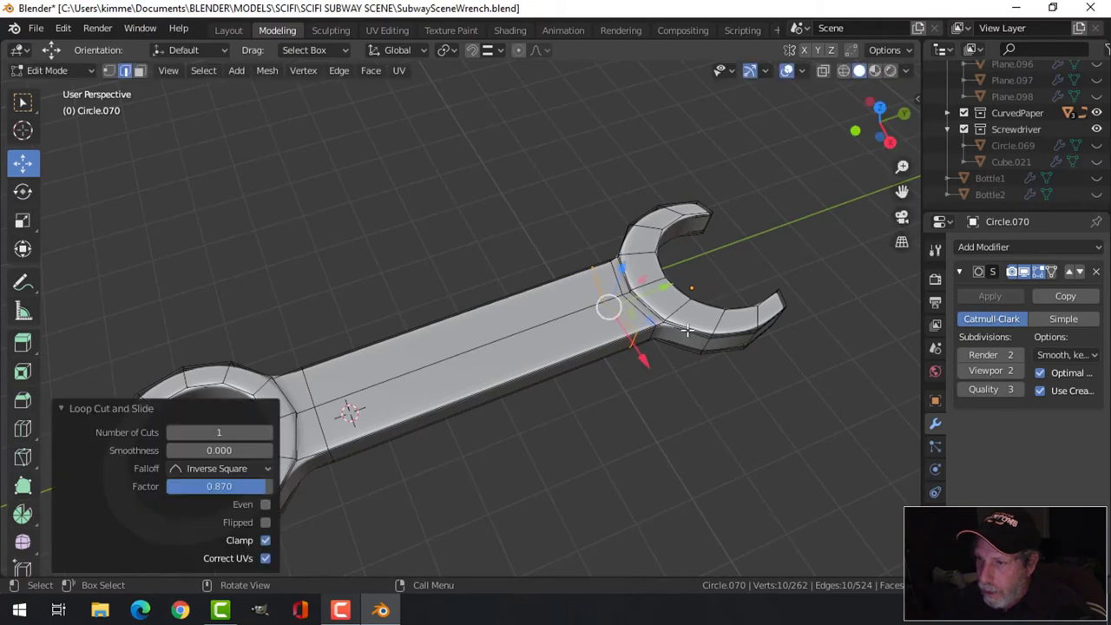
pyautogui.press('s')
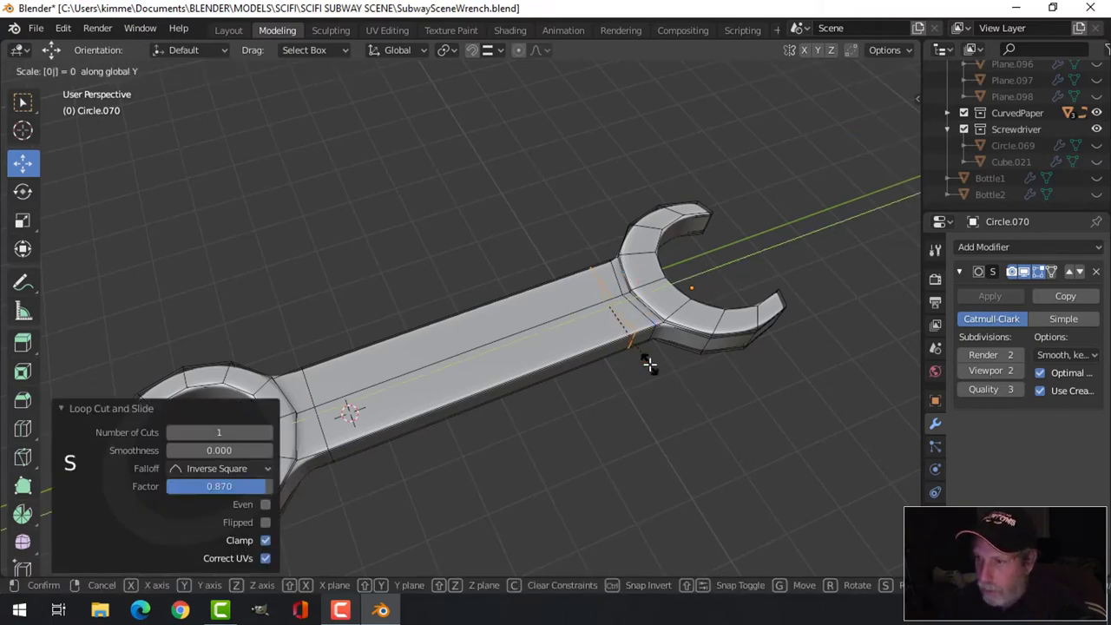
pyautogui.click(650, 365)
pyautogui.hotkey('alt', 'a')
# Inset the two long top faces of the handle by about 0.074 m and inset them again by about 0.024 m.
pyautogui.press('3')
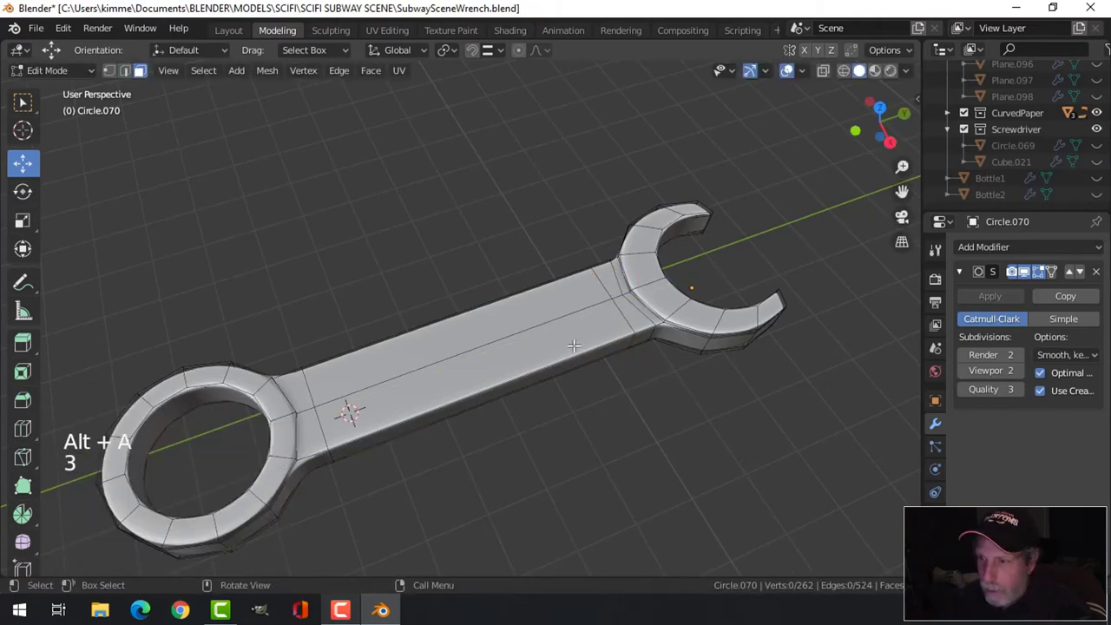
pyautogui.click(573, 345)
pyautogui.keyDown('shift'); pyautogui.click(508, 322); pyautogui.keyUp('shift')
pyautogui.moveTo(573, 372); pyautogui.dragTo(625, 393, button='middle')
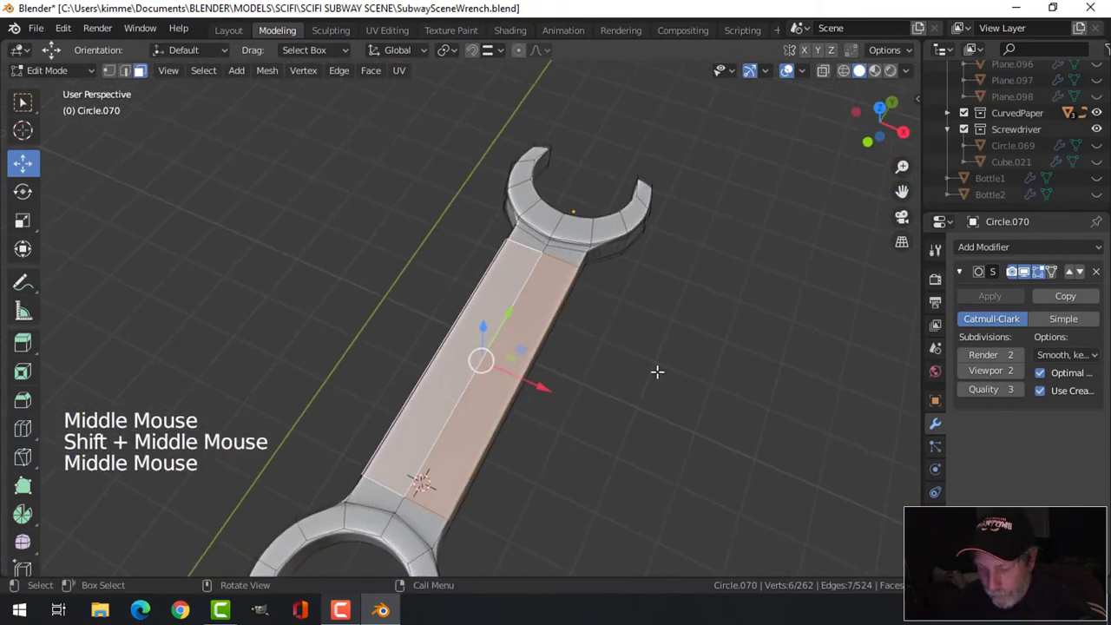
pyautogui.press('i')
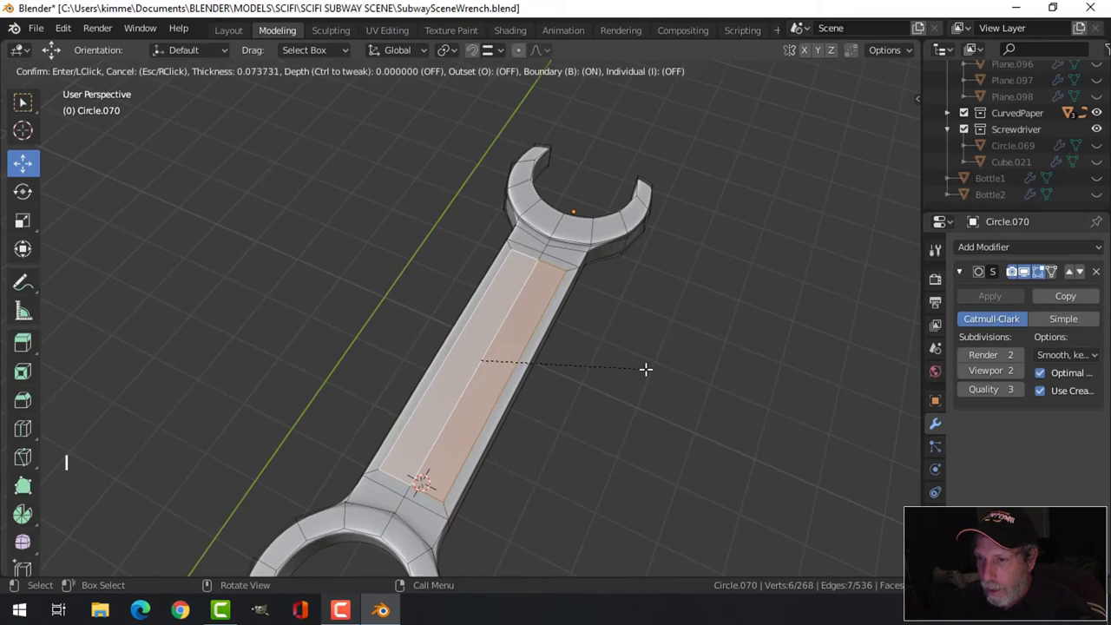
pyautogui.click(646, 369)
pyautogui.moveTo(646, 370); pyautogui.dragTo(572, 370, button='middle')
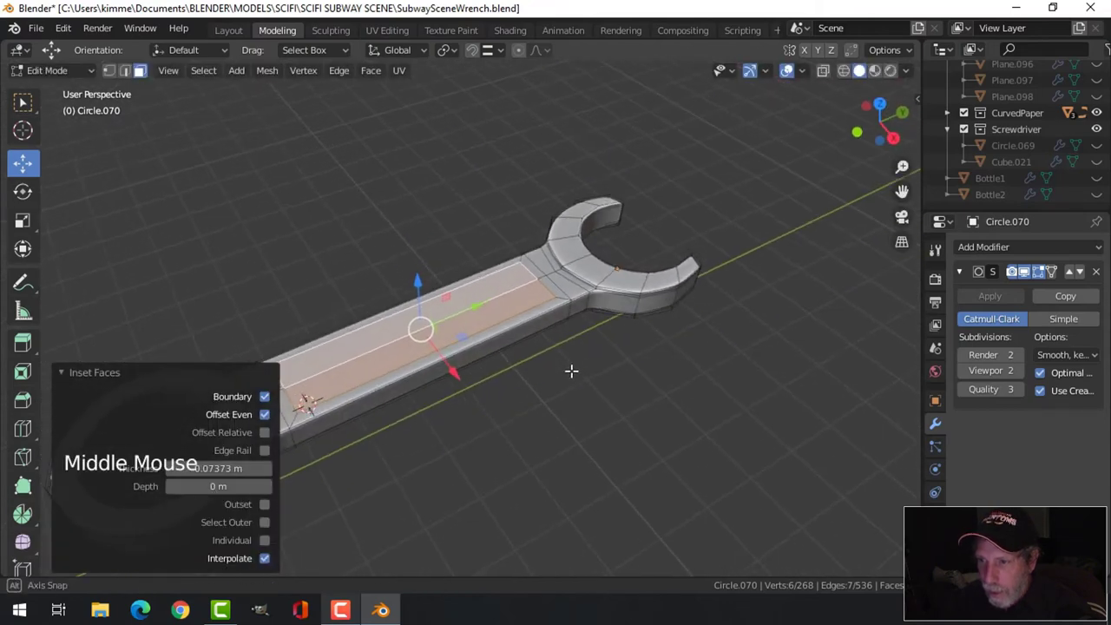
pyautogui.press('i')
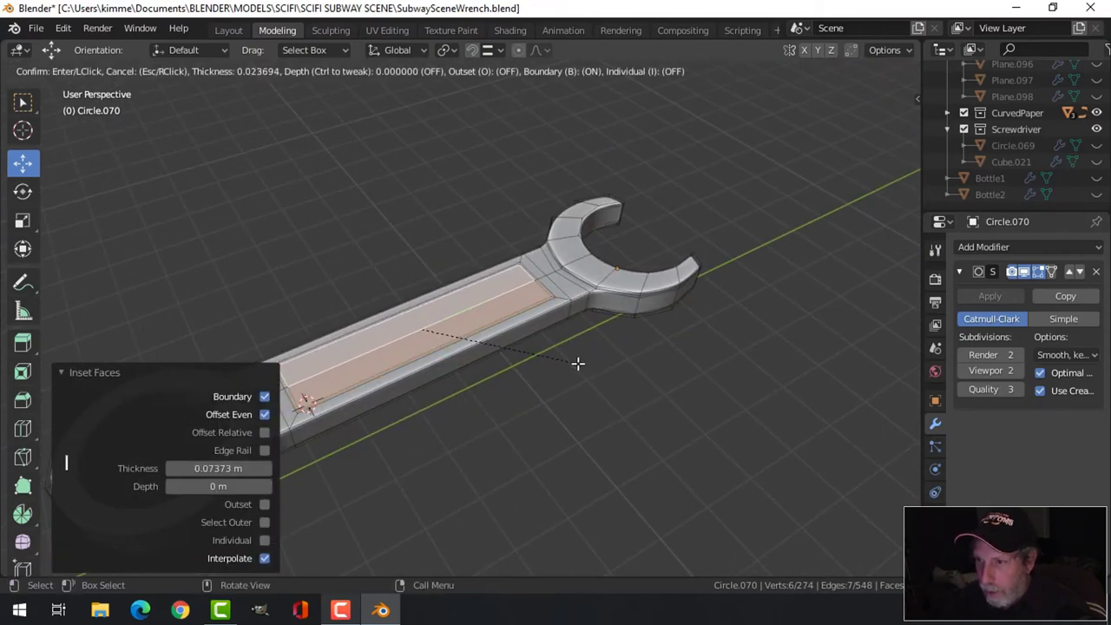
pyautogui.click(578, 363)
# Extrude the inset handle faces about 0.0125 m inward to form a recess.
pyautogui.press('e')
pyautogui.moveTo(571, 382); pyautogui.dragTo(464, 354, button='middle')
pyautogui.click(559, 372)
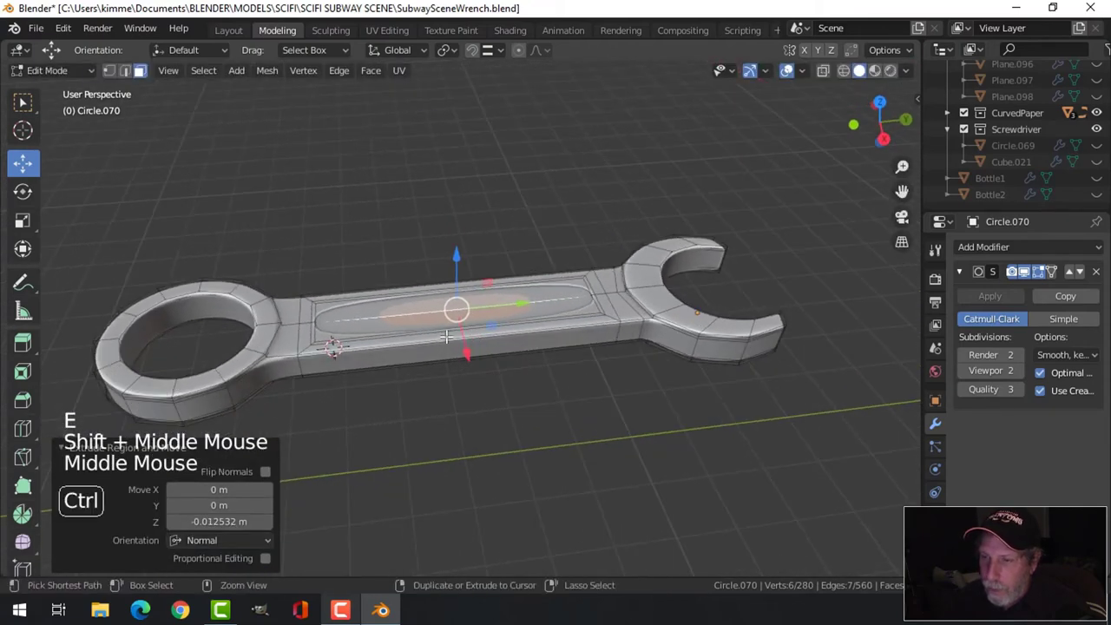
# Add a centred loop cut across the handle and bevel it wide so its loops sharpen both ends of the recess.
pyautogui.hotkey('ctrl', 'r')
pyautogui.click(446, 336)
pyautogui.rightClick(494, 345)
pyautogui.hotkey('ctrl', 'b')
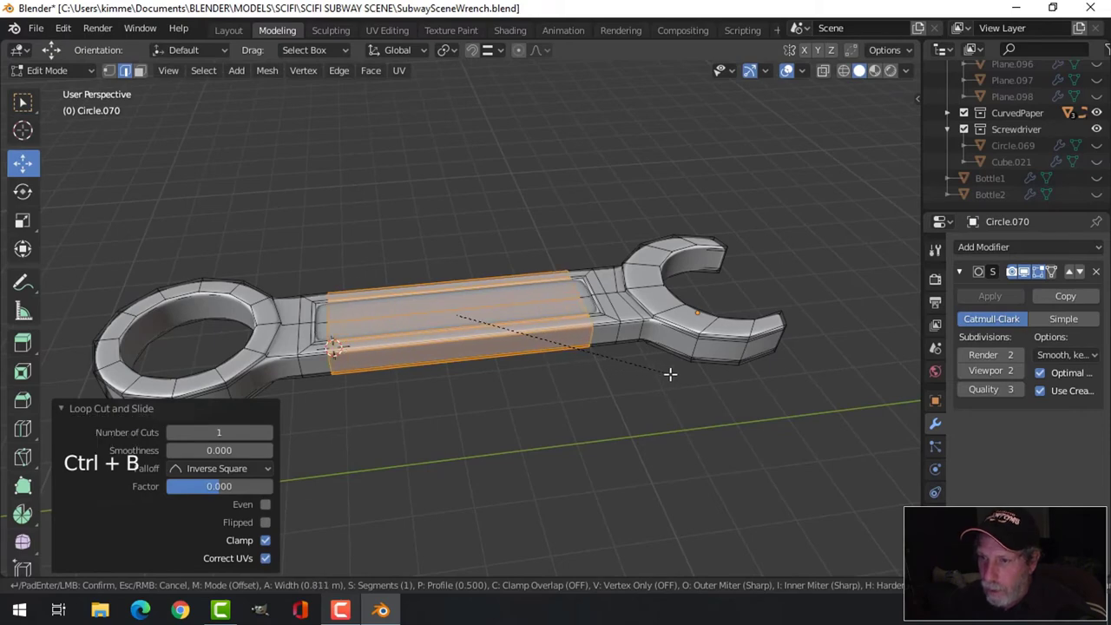
pyautogui.press('Tab')
pyautogui.moveTo(565, 379); pyautogui.dragTo(416, 336, button='middle')
pyautogui.hotkey('alt', 'a')
pyautogui.scroll(-2, 615, 425)
pyautogui.scroll(-2, 502, 351)
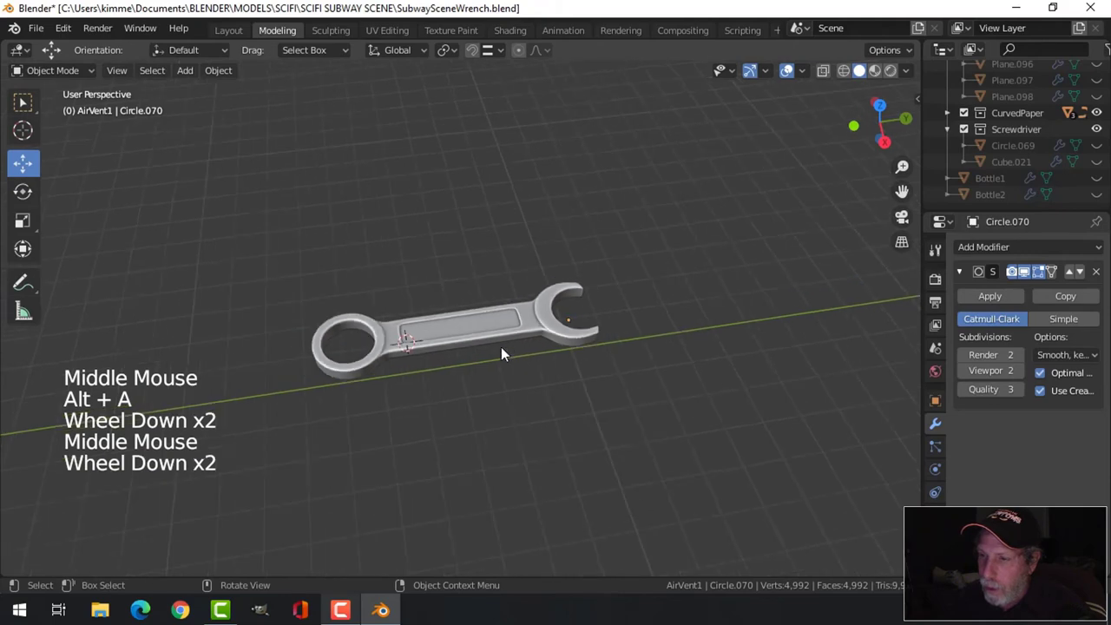
# Open the wrench mesh for editing at its jaw and turn off the subdivision display in the viewport.
pyautogui.keyDown('shift'); pyautogui.moveTo(502, 350); pyautogui.dragTo(512, 330, button='middle'); pyautogui.keyUp('shift')
pyautogui.scroll(3, 498, 345)
pyautogui.moveTo(512, 330)
pyautogui.mouseDown(button='middle')
pyautogui.moveTo(528, 324)
pyautogui.moveTo(521, 342)
pyautogui.moveTo(524, 289)
pyautogui.moveTo(523, 316)
pyautogui.mouseUp(button='middle')
pyautogui.scroll(2, 524, 335)
pyautogui.click(525, 289)
pyautogui.press('h')
pyautogui.click(523, 316)
pyautogui.press('Tab')
pyautogui.scroll(3, 536, 289)
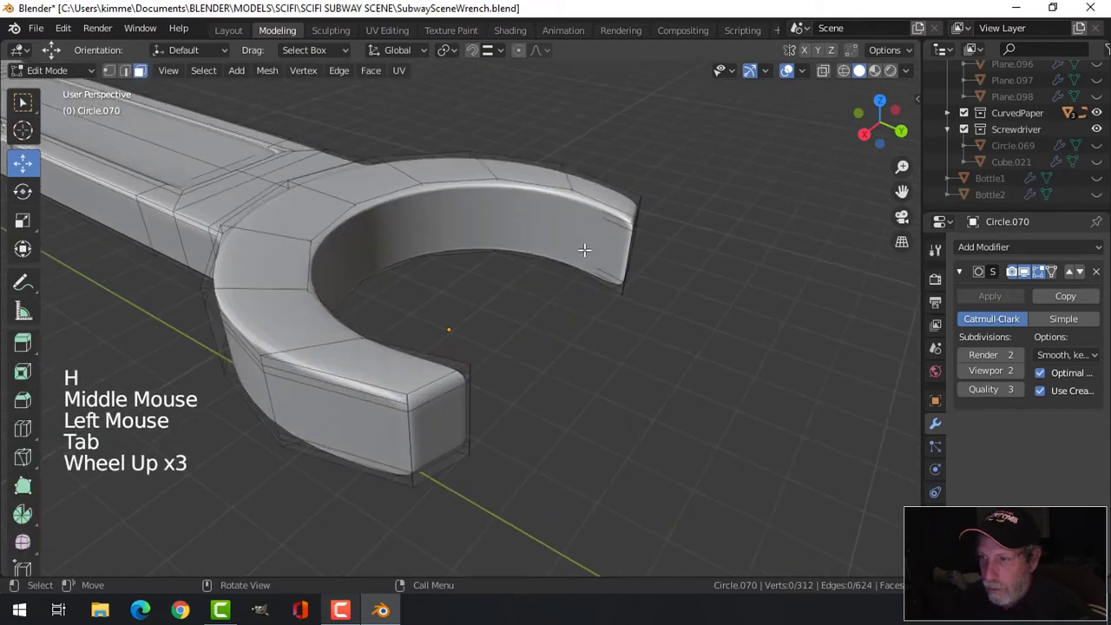
pyautogui.click(1025, 271)
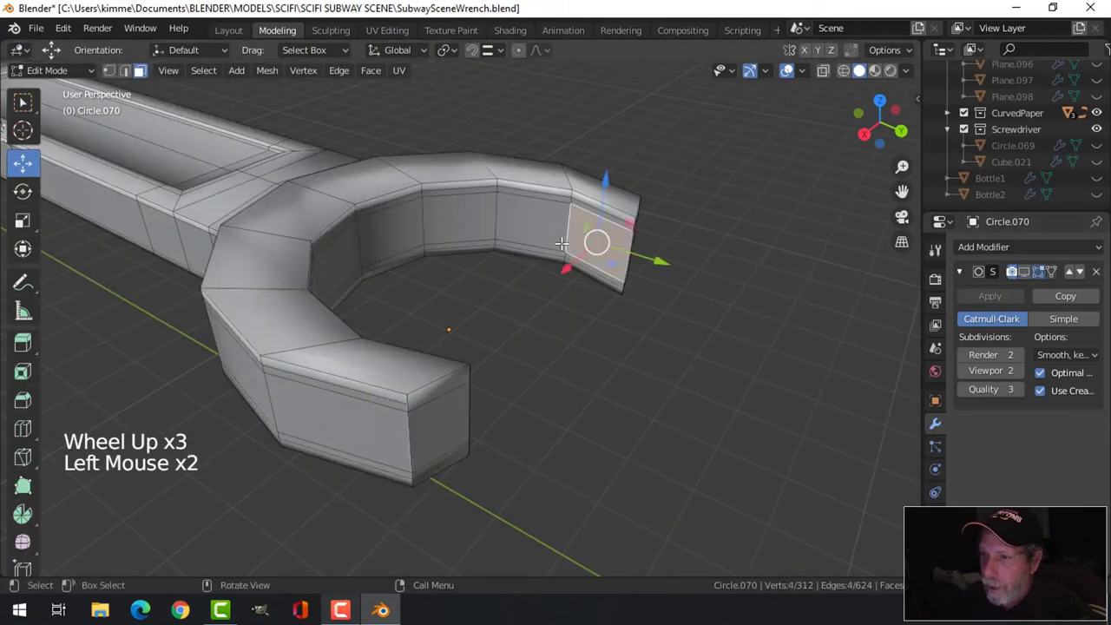
# Select all faces along the jaw's inner wall and inset them individually by about 0.020 m.
pyautogui.keyDown('shift'); pyautogui.click(528, 228); pyautogui.keyUp('shift')
pyautogui.keyDown('shift'); pyautogui.click(439, 227); pyautogui.keyUp('shift')
pyautogui.keyDown('shift'); pyautogui.click(387, 234); pyautogui.keyUp('shift')
pyautogui.keyDown('shift'); pyautogui.click(332, 255); pyautogui.keyUp('shift')
pyautogui.moveTo(332, 255); pyautogui.dragTo(307, 261, button='middle')
pyautogui.keyDown('shift'); pyautogui.click(250, 245); pyautogui.keyUp('shift')
pyautogui.keyDown('shift'); pyautogui.click(225, 284); pyautogui.keyUp('shift')
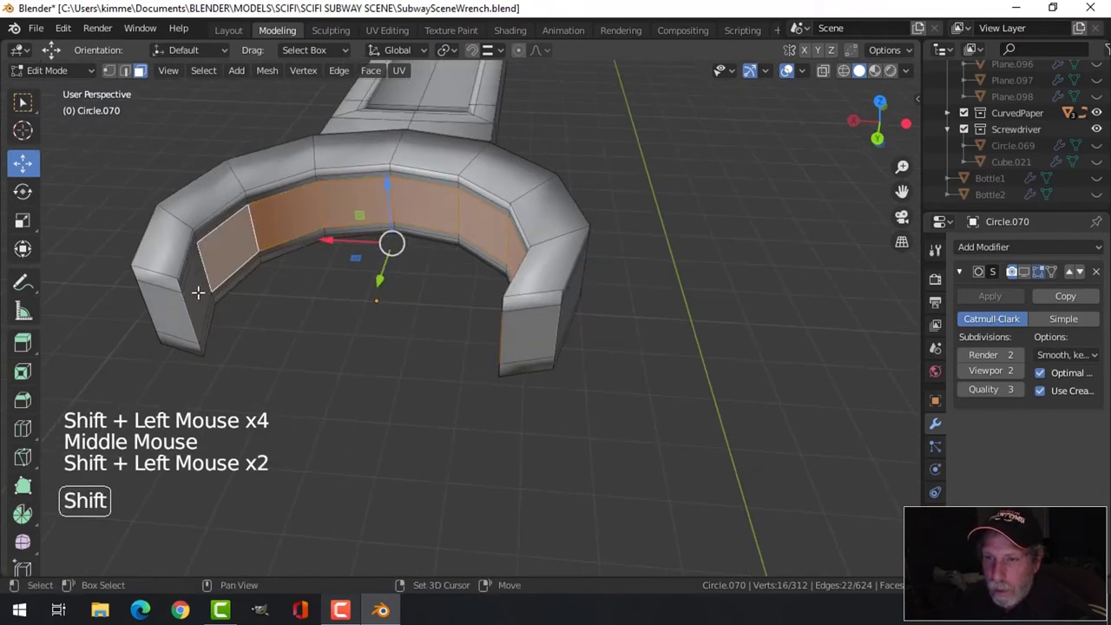
pyautogui.keyDown('shift'); pyautogui.click(198, 294); pyautogui.keyUp('shift')
pyautogui.moveTo(390, 285); pyautogui.dragTo(726, 307, button='middle')
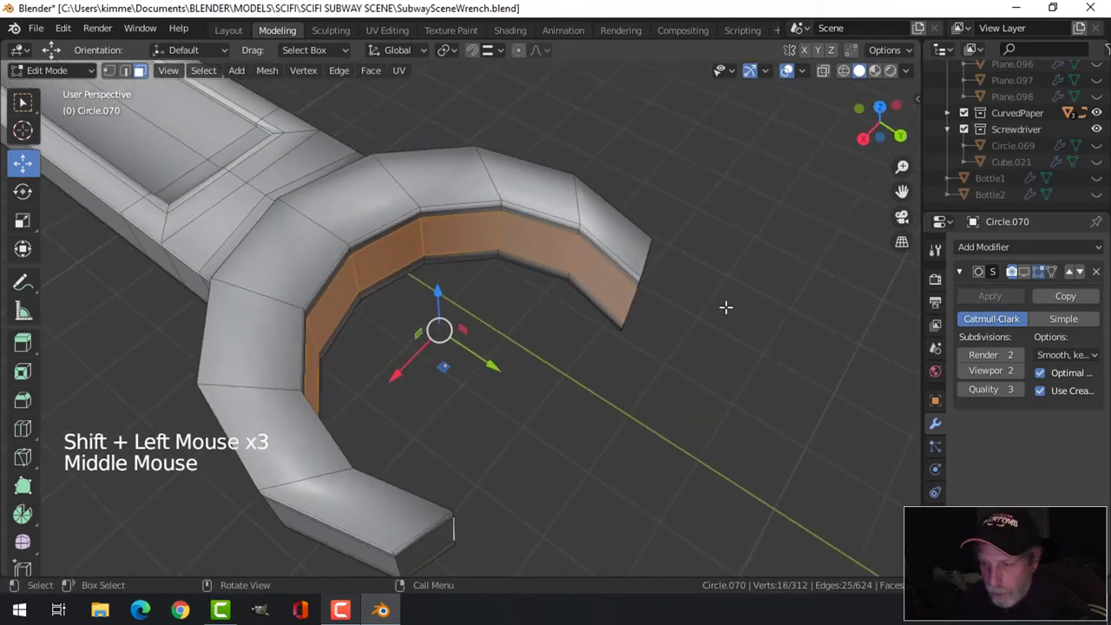
pyautogui.press('i')
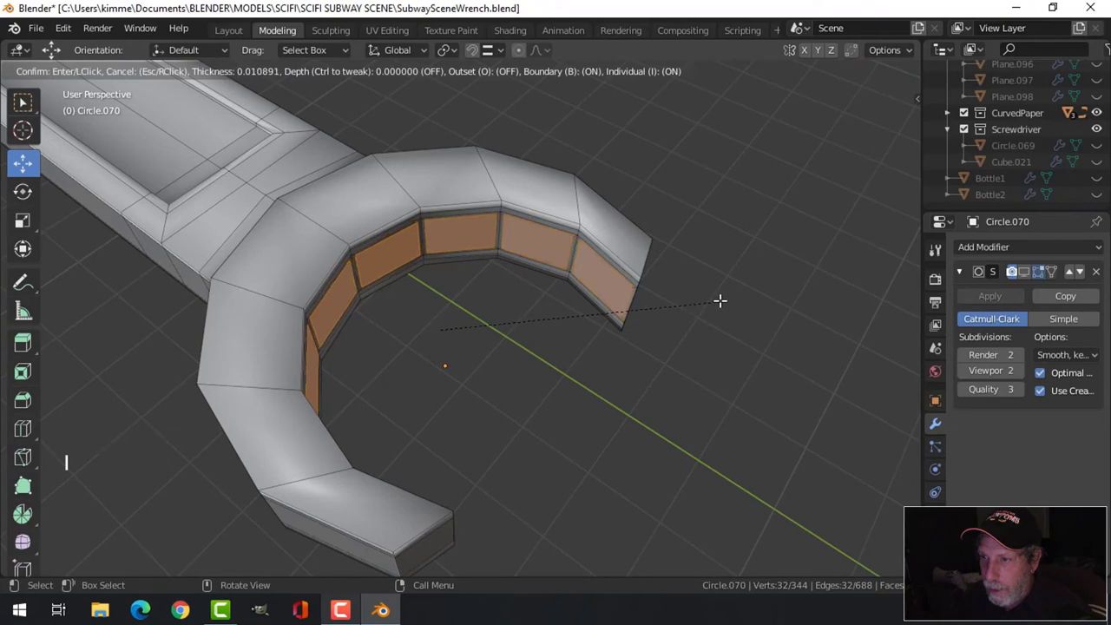
pyautogui.click(715, 293)
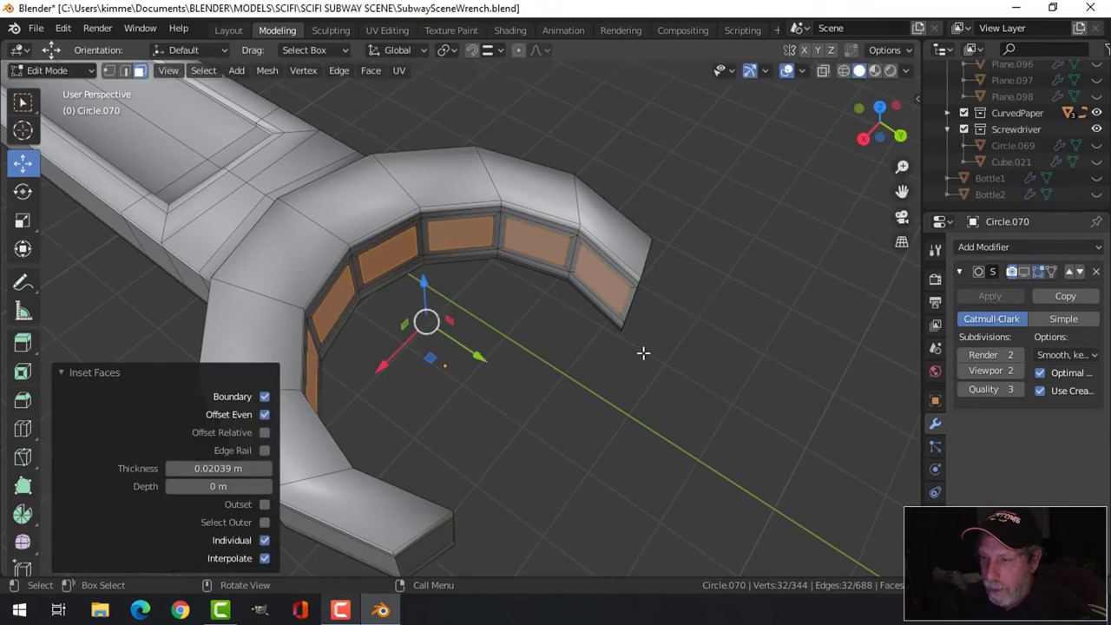
# Extrude the inset jaw faces about 0.048 m along their normals and turn the subdivision display back on.
pyautogui.press('e')
pyautogui.hotkey('alt', 's')
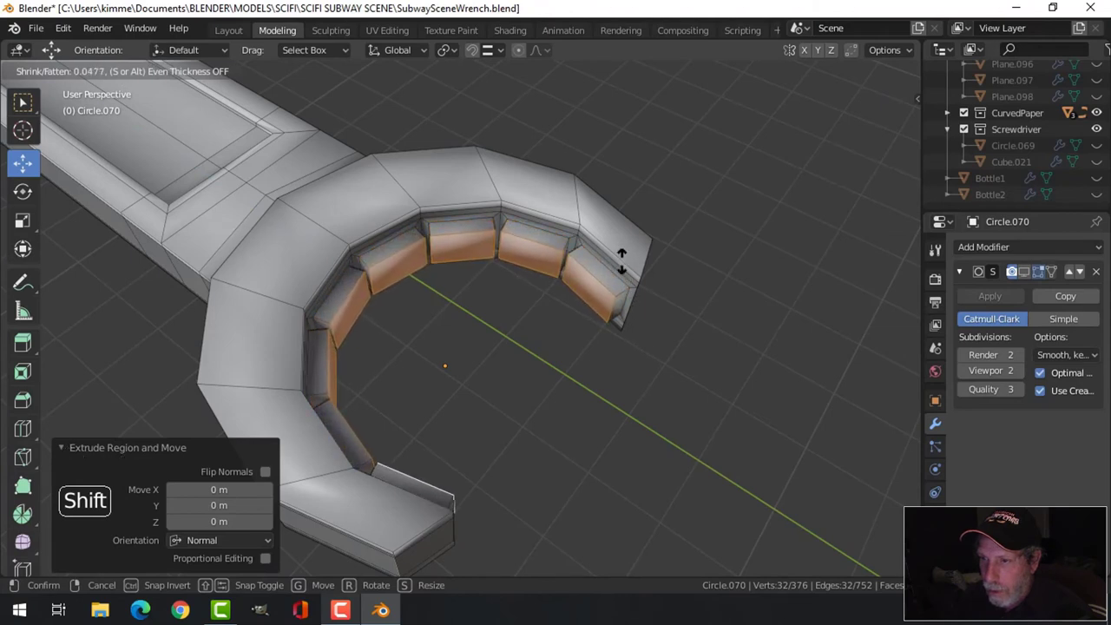
pyautogui.click(621, 269)
pyautogui.press('Tab')
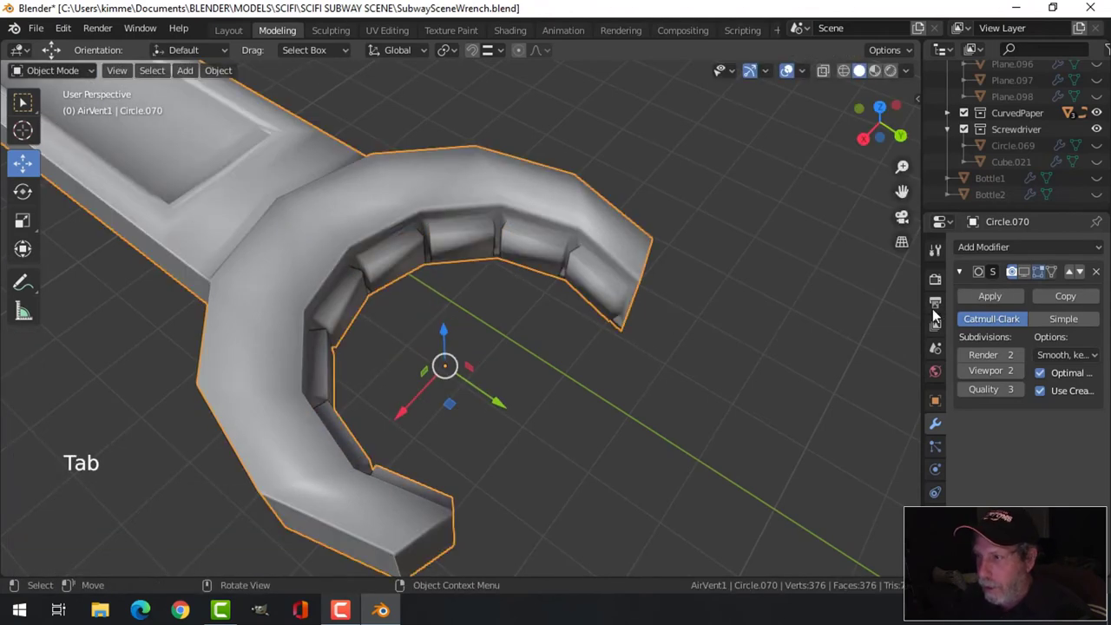
pyautogui.click(1023, 271)
pyautogui.moveTo(661, 343); pyautogui.dragTo(584, 313, button='middle')
pyautogui.hotkey('alt', 'a')
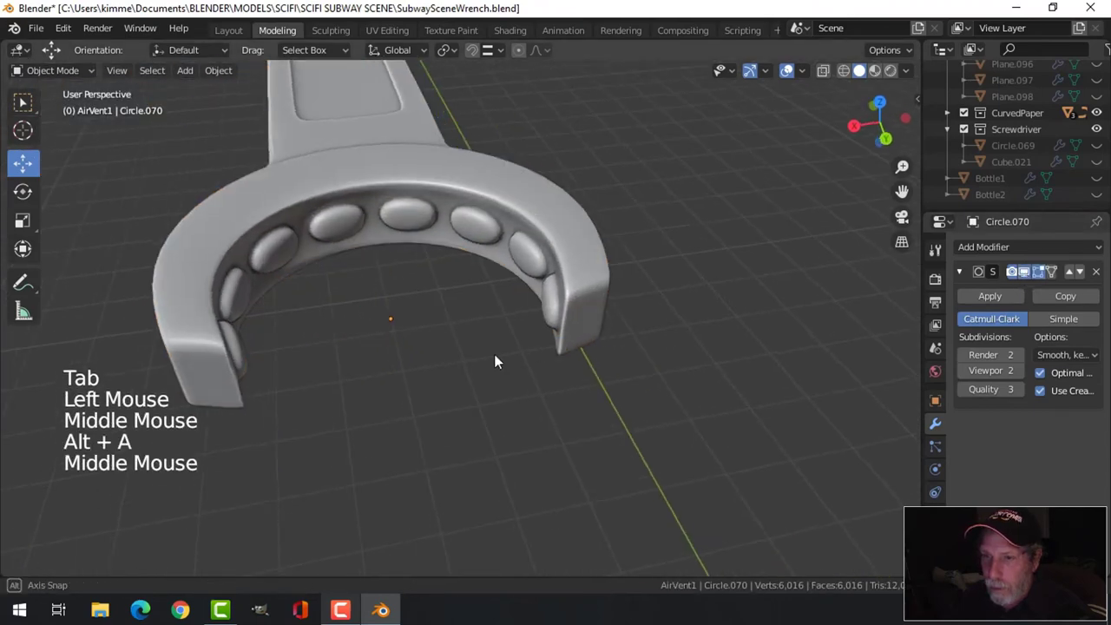
# Push the end faces of the jaw's teeth out a further 0.019 m or so along their normals.
pyautogui.moveTo(494, 354); pyautogui.dragTo(670, 370, button='middle')
pyautogui.scroll(-5, 652, 402)
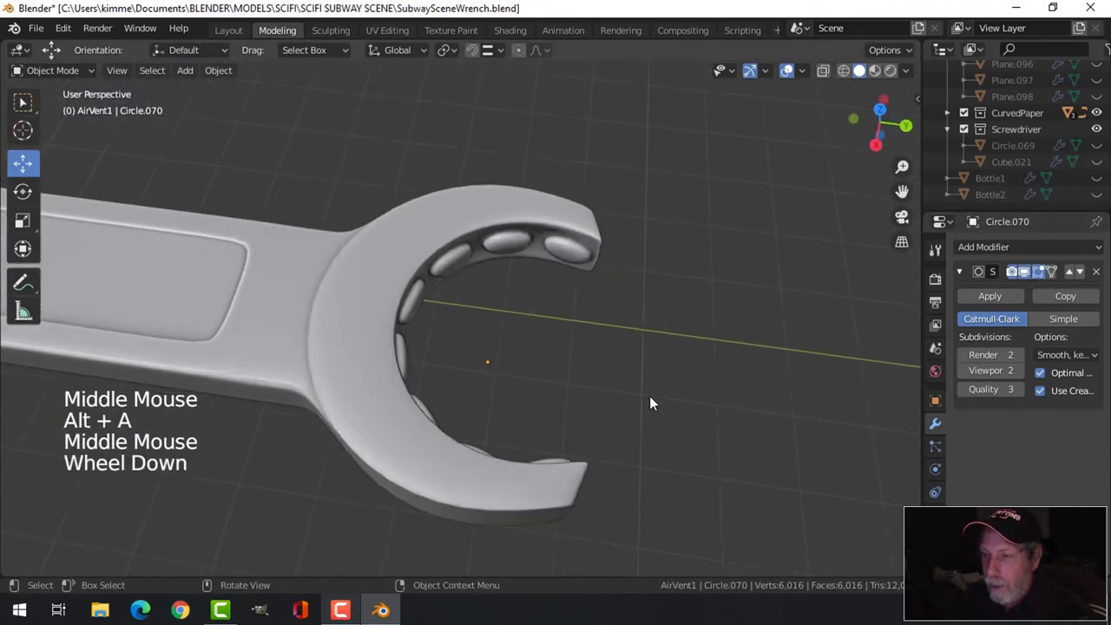
pyautogui.scroll(-1, 571, 402)
pyautogui.moveTo(572, 402); pyautogui.dragTo(483, 371, button='middle')
pyautogui.scroll(4, 513, 362)
pyautogui.press('Tab')
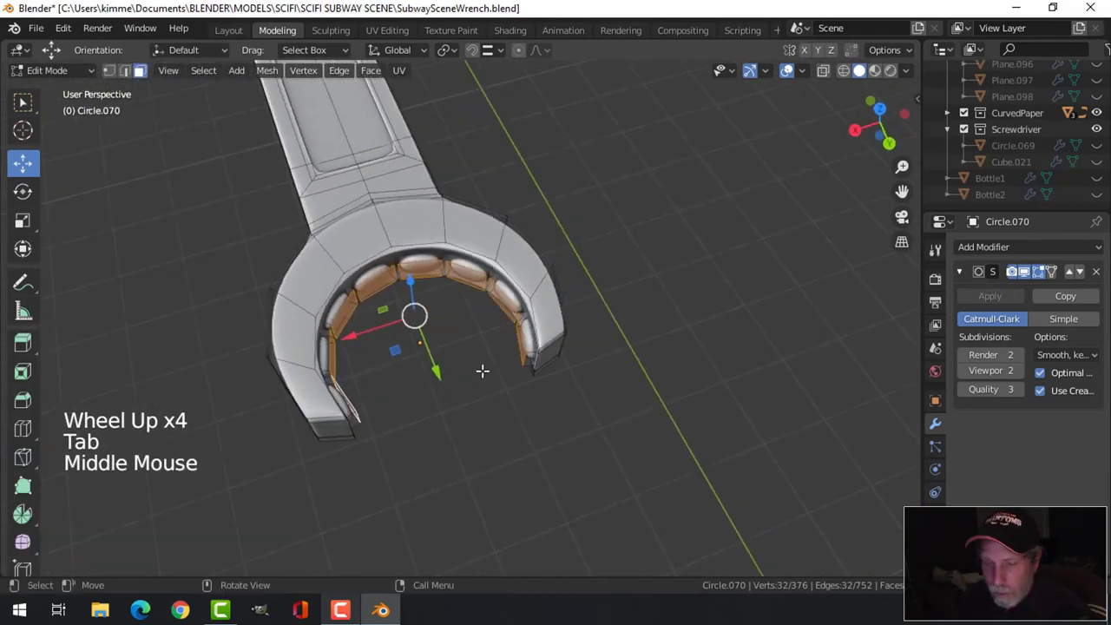
pyautogui.hotkey('alt', 's')
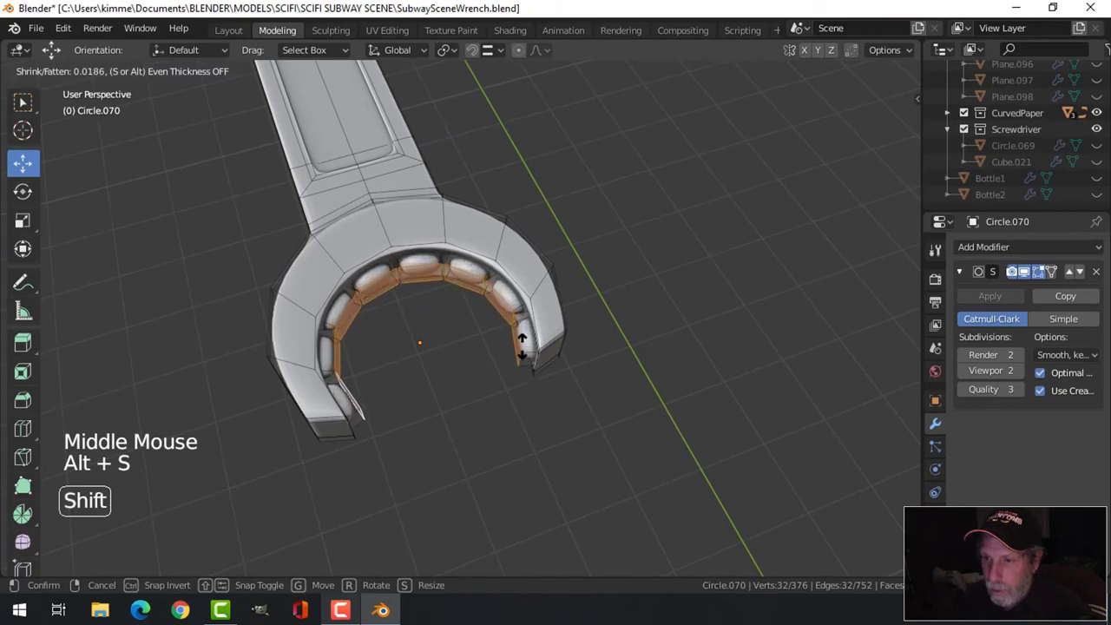
pyautogui.click(522, 345)
pyautogui.hotkey('alt', 'a')
pyautogui.press('Tab')
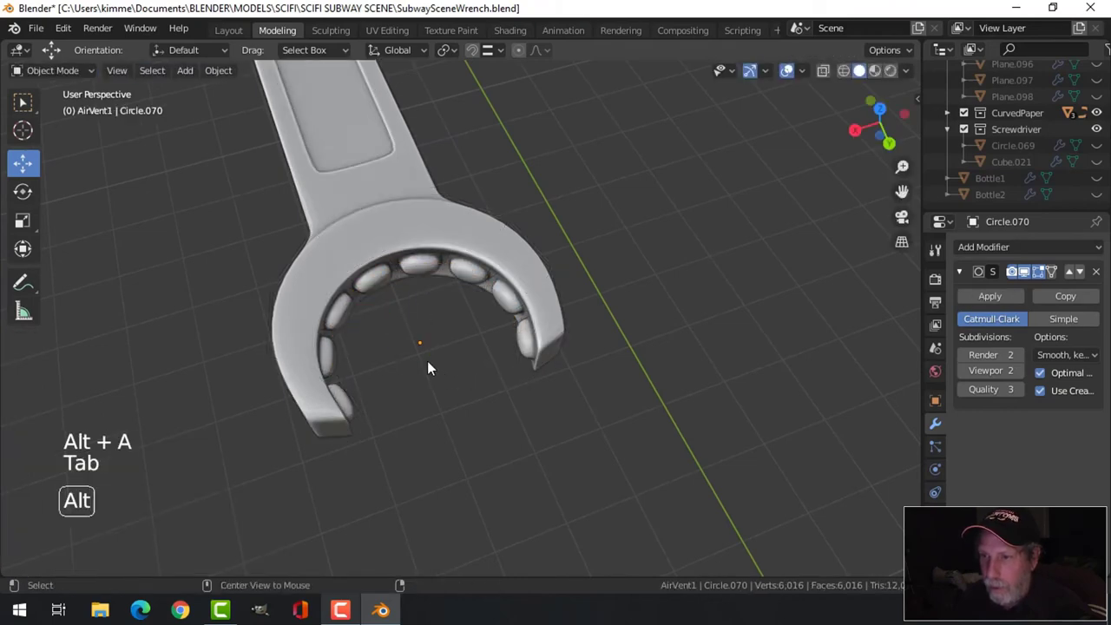
pyautogui.hotkey('alt', 'a')
# Examine the whole wrench from several angles to judge the toothed jaw against the handle and ring.
pyautogui.scroll(-3, 425, 361)
pyautogui.scroll(-1, 424, 360)
pyautogui.moveTo(424, 360); pyautogui.dragTo(372, 417, button='middle')
pyautogui.scroll(-3, 668, 394)
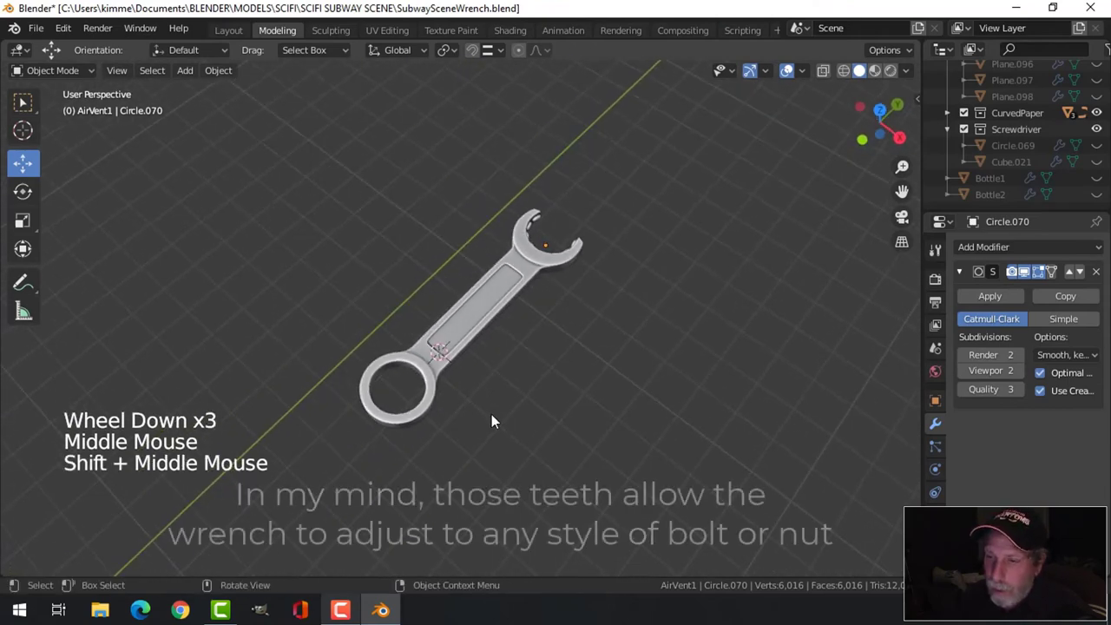
pyautogui.scroll(3, 491, 422)
pyautogui.scroll(1, 488, 420)
pyautogui.moveTo(487, 420); pyautogui.dragTo(473, 382, button='middle')
pyautogui.moveTo(568, 345); pyautogui.dragTo(485, 312, button='middle')
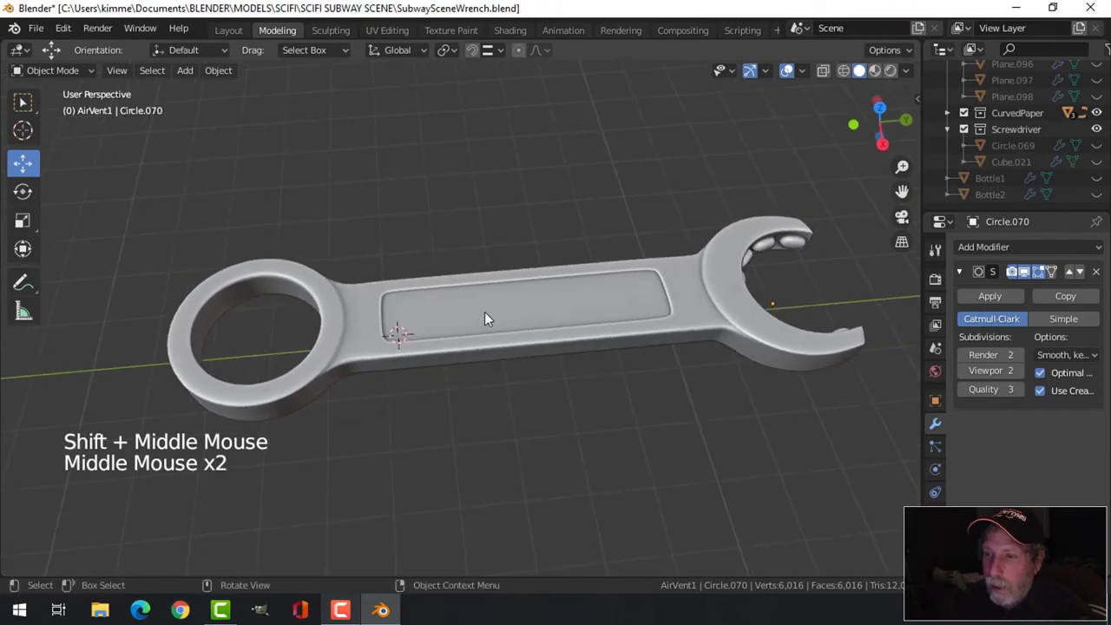
# Snap the 3D cursor to the middle edge of the handle's recessed top face.
pyautogui.click(485, 312)
pyautogui.press('Tab')
pyautogui.click(484, 318)
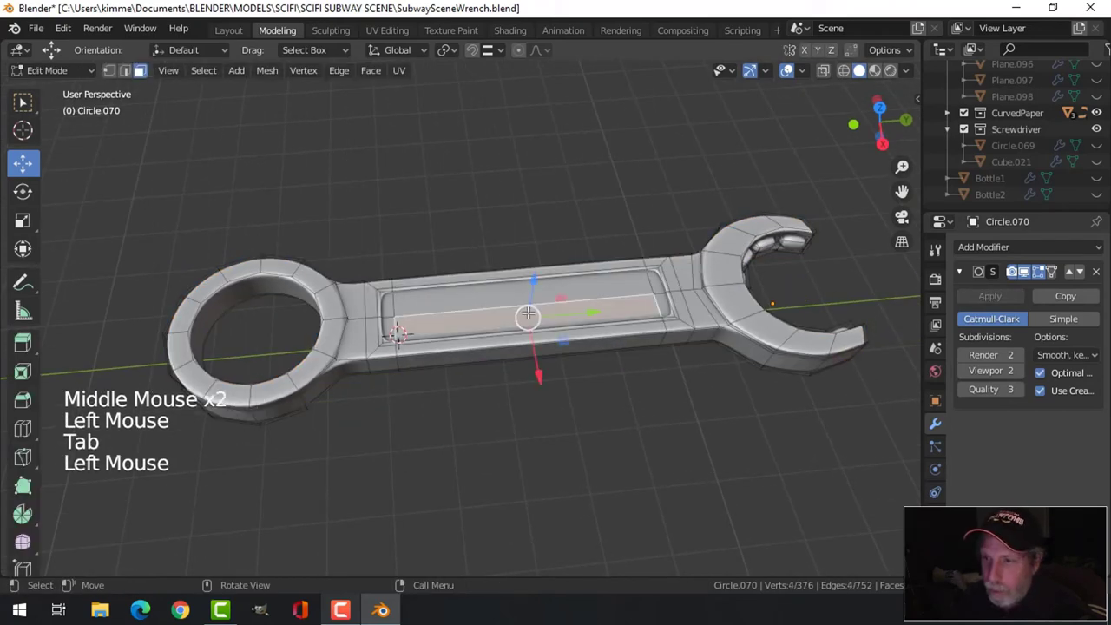
pyautogui.hotkey('alt', 'a')
pyautogui.press('2')
pyautogui.click(591, 337)
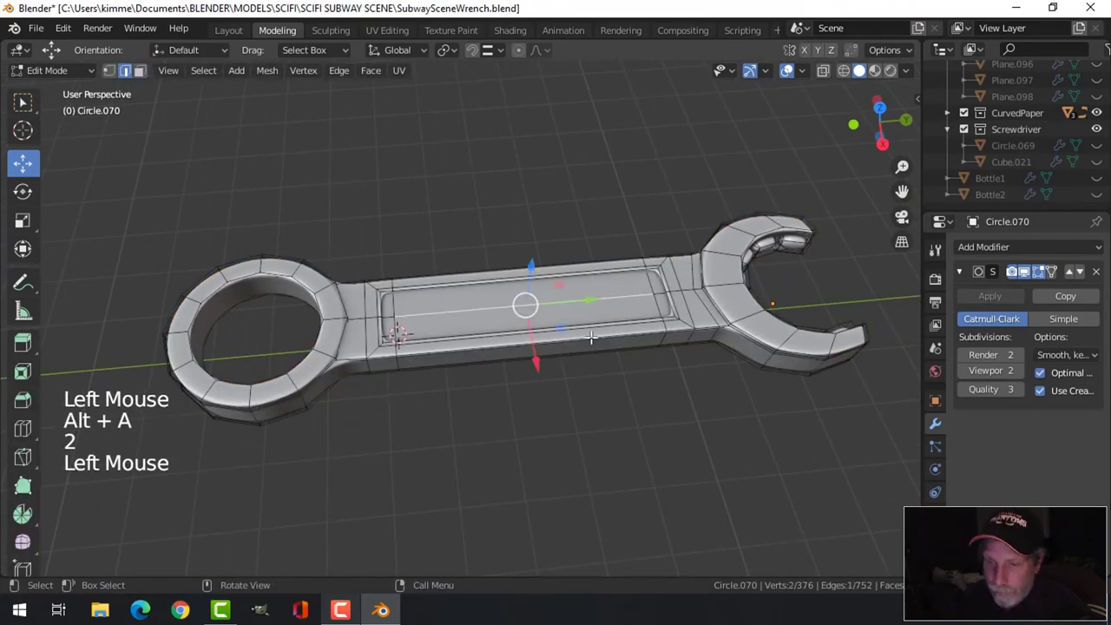
pyautogui.hotkey('shift', 's')
pyautogui.hotkey('alt', 'a')
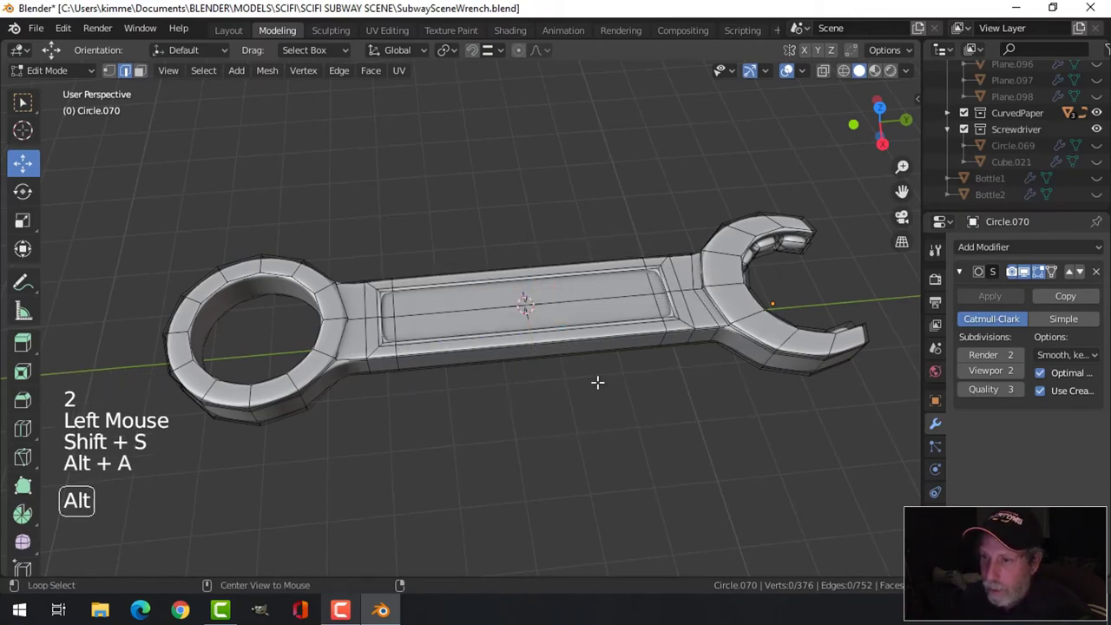
# Add a text object at the 3D cursor and rotate it 90° about Z to run along the handle.
pyautogui.press('Tab')
pyautogui.hotkey('shift', 'a')
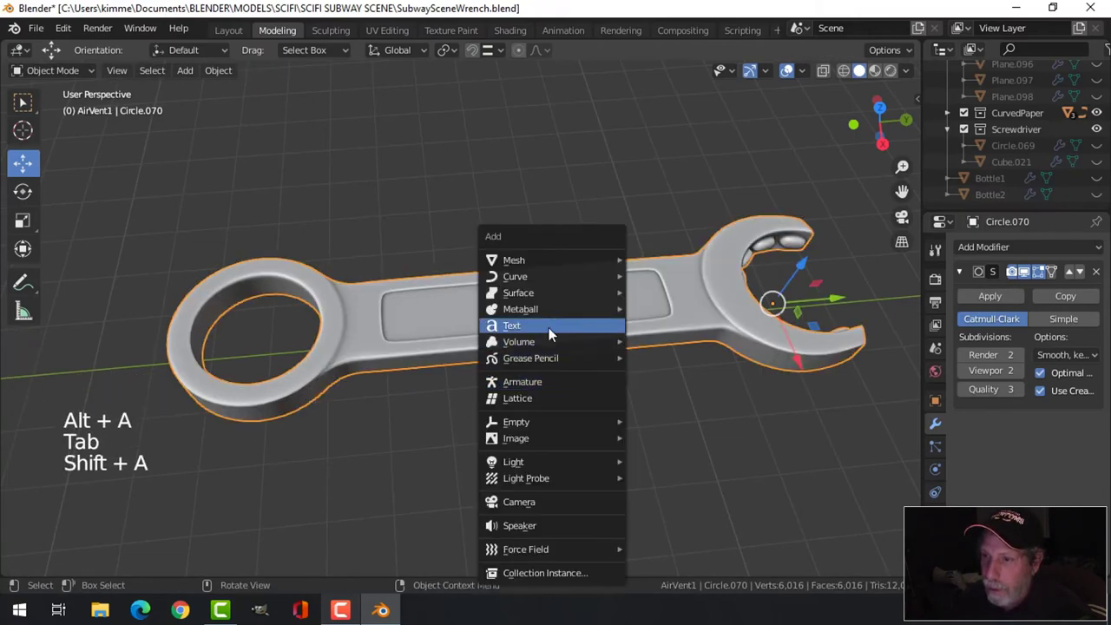
pyautogui.click(549, 328)
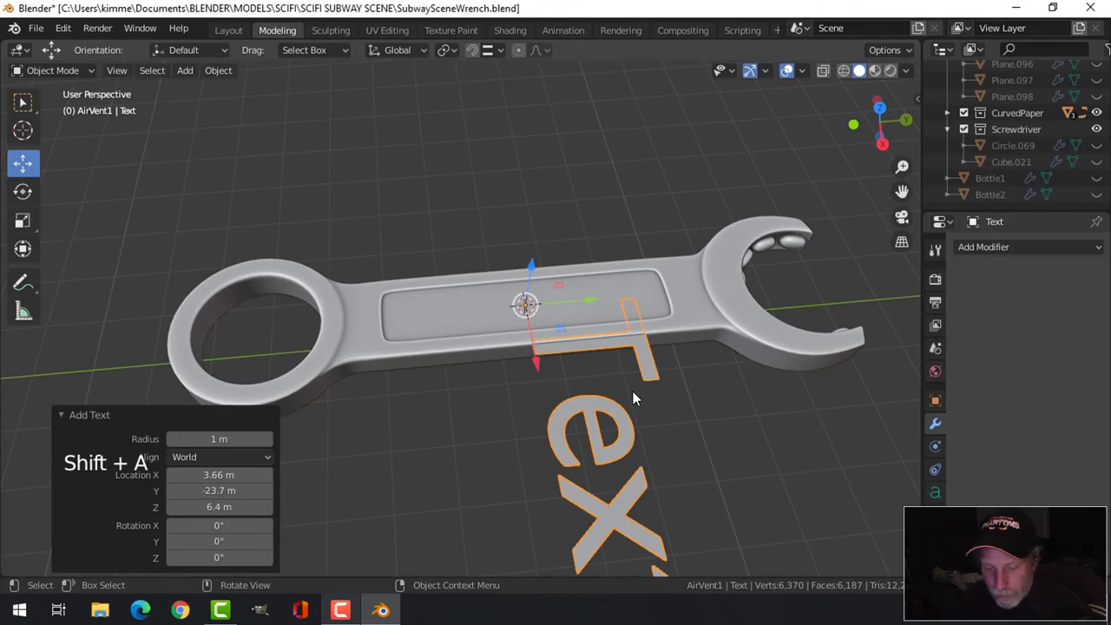
pyautogui.write('rz90')
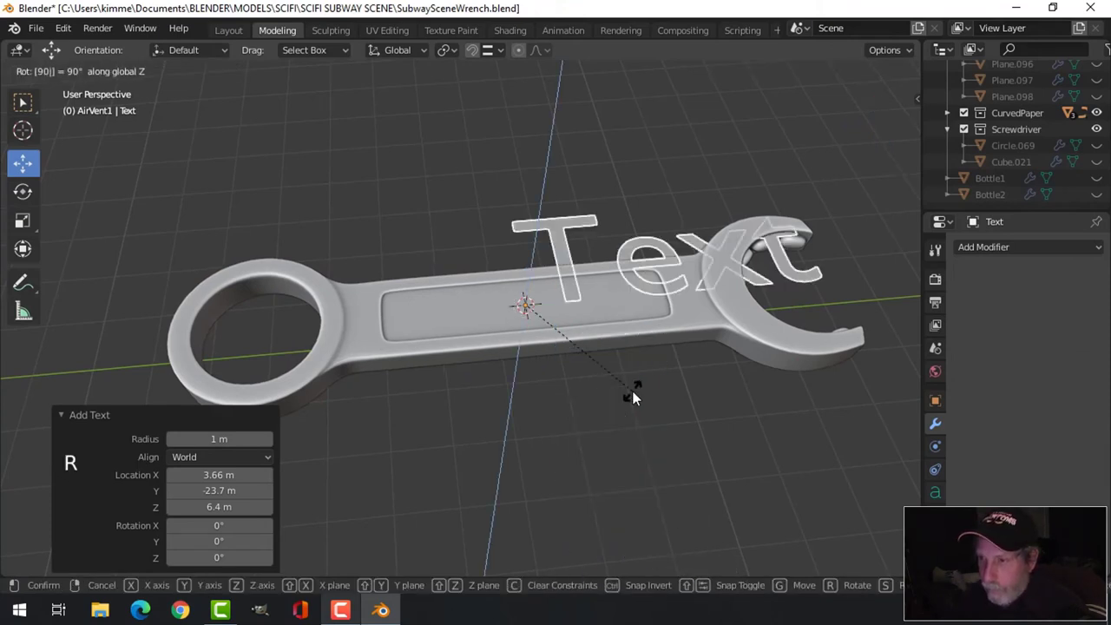
pyautogui.press('Return')
# Set the text's origin to its geometry and, in top view, move the text over the handle recess.
pyautogui.click(230, 72)
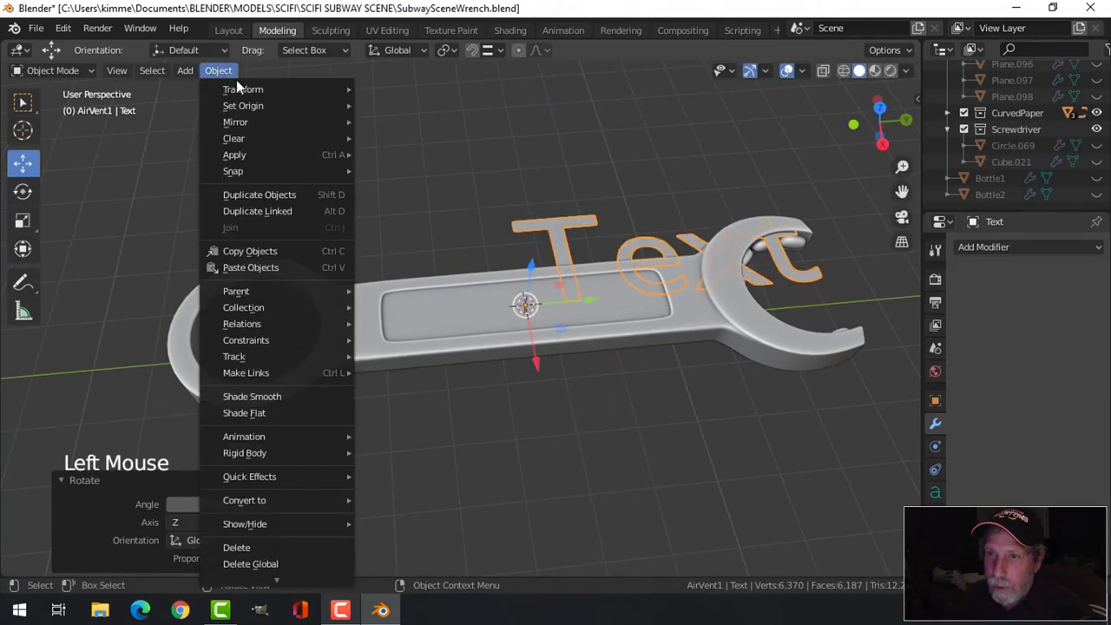
pyautogui.moveTo(252, 102)
pyautogui.click(434, 122)
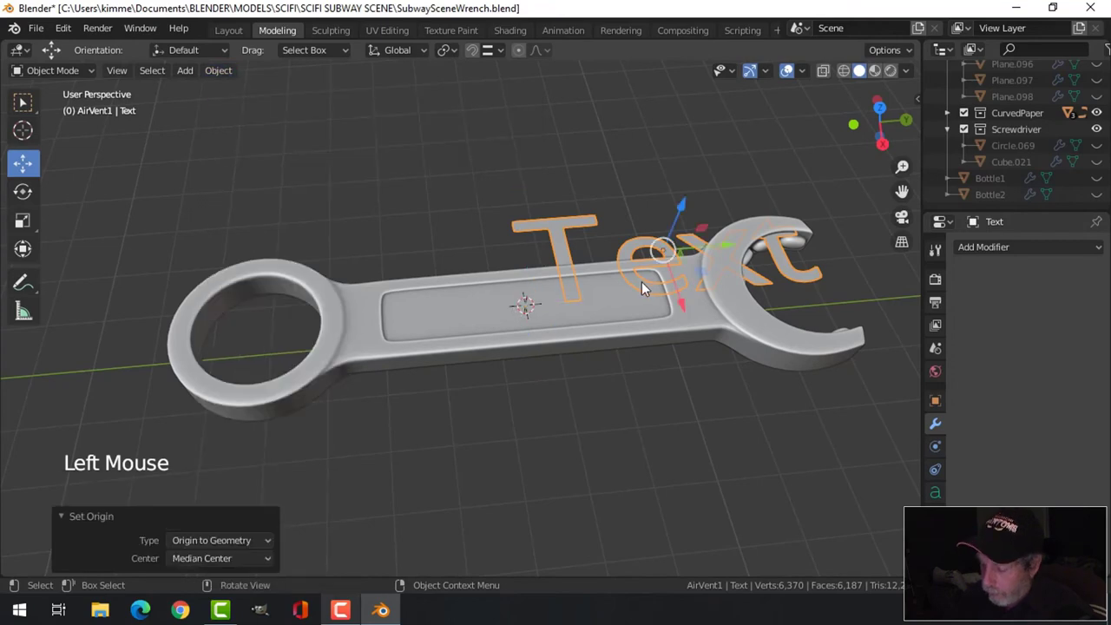
pyautogui.press('KP_7')
pyautogui.press('g')
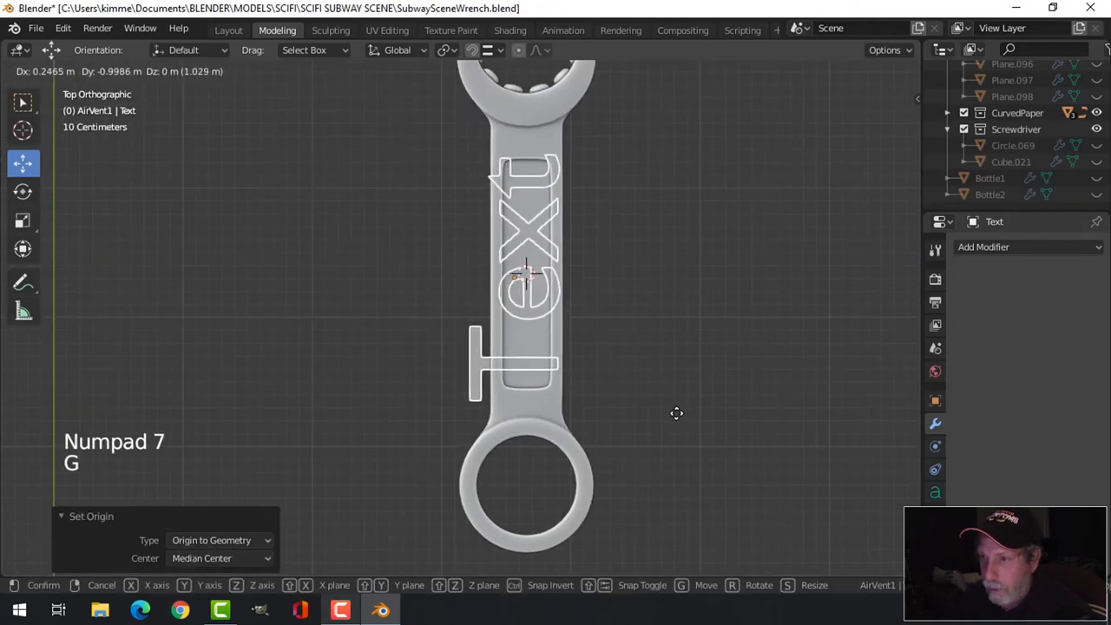
pyautogui.click(680, 414)
# Scale the text to about 0.61, shrink it slightly more and nudge it to fit the recess width.
pyautogui.press('s')
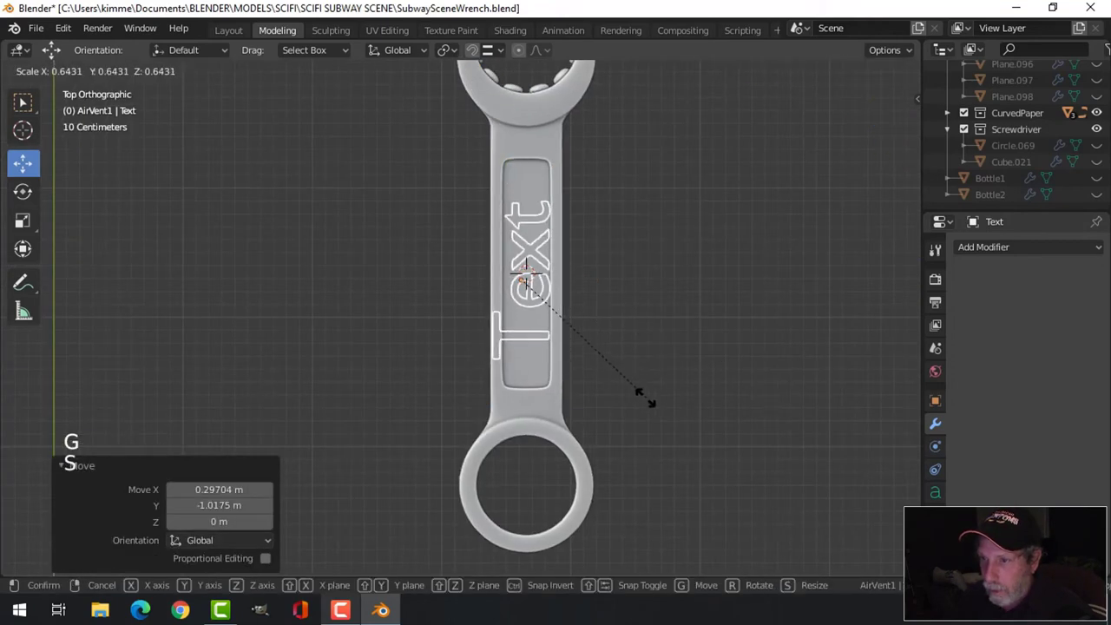
pyautogui.click(633, 404)
pyautogui.press('s')
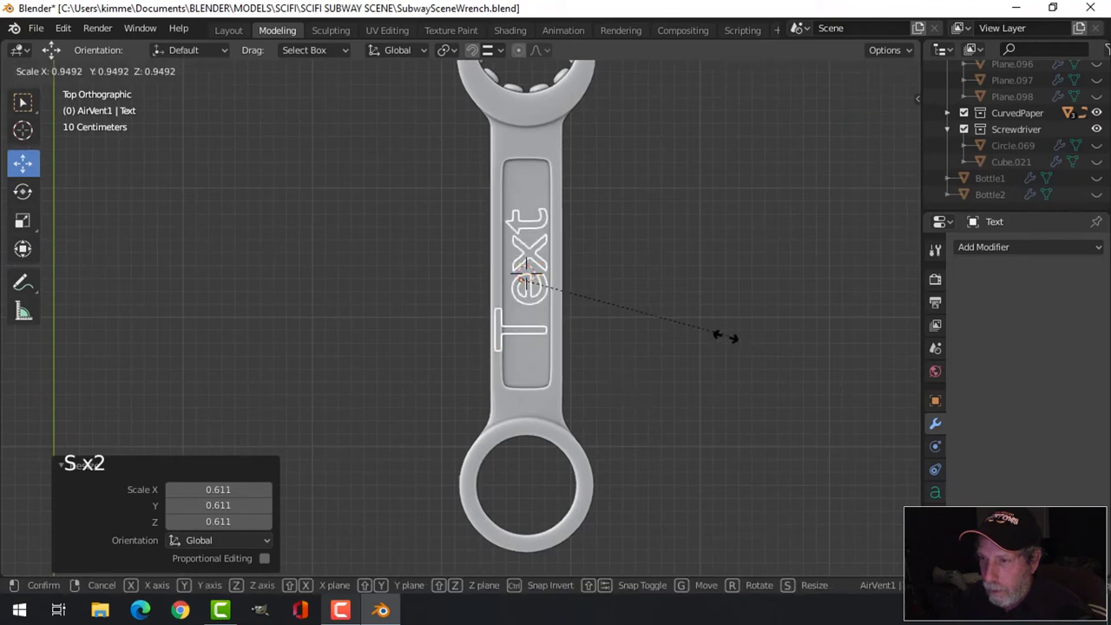
pyautogui.click(689, 342)
pyautogui.moveTo(587, 283); pyautogui.dragTo(592, 279)
pyautogui.press('s')
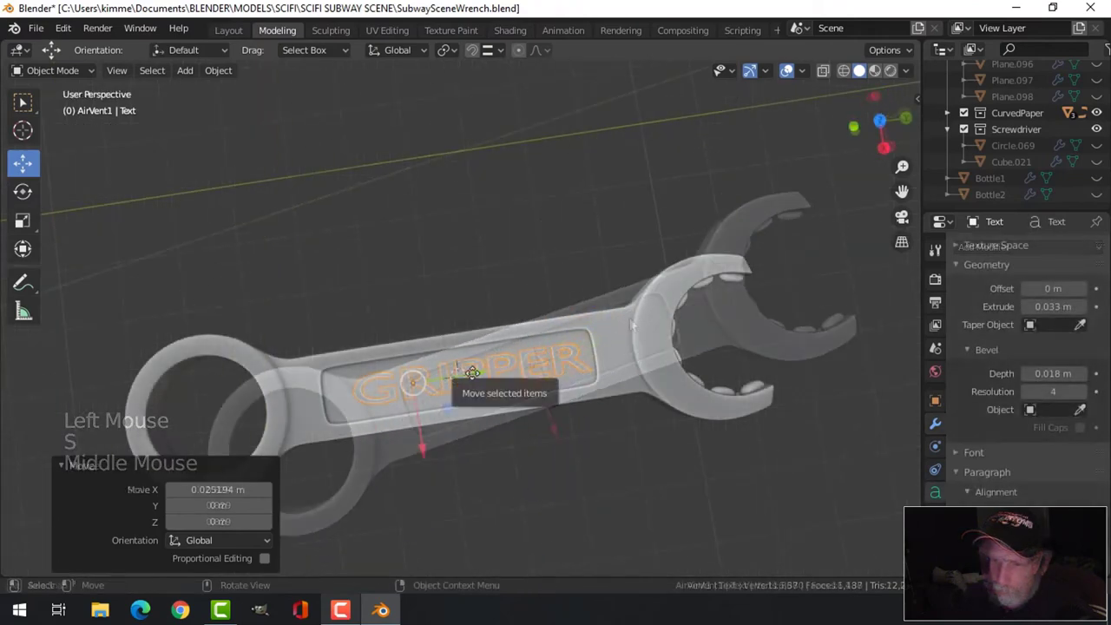
# Adjust the position of the raised GRIPPER lettering in the handle recess and deselect it.
pyautogui.moveTo(473, 388); pyautogui.dragTo(446, 373, button='middle')
pyautogui.moveTo(447, 372); pyautogui.dragTo(516, 399)
pyautogui.scroll(-2, 546, 378)
pyautogui.click(546, 382)
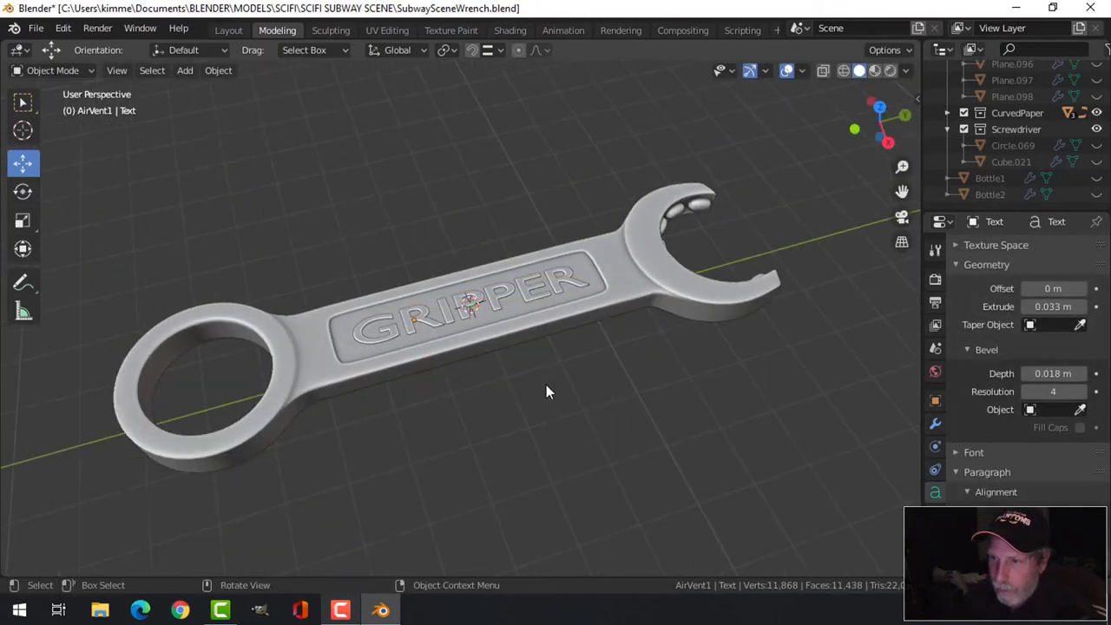
# Unhide the rest of the scene and move the wrench and its lettering into a new collection named Wrench.
pyautogui.scroll(4, 541, 391)
pyautogui.scroll(-5, 543, 391)
pyautogui.moveTo(545, 407); pyautogui.dragTo(448, 368, button='middle')
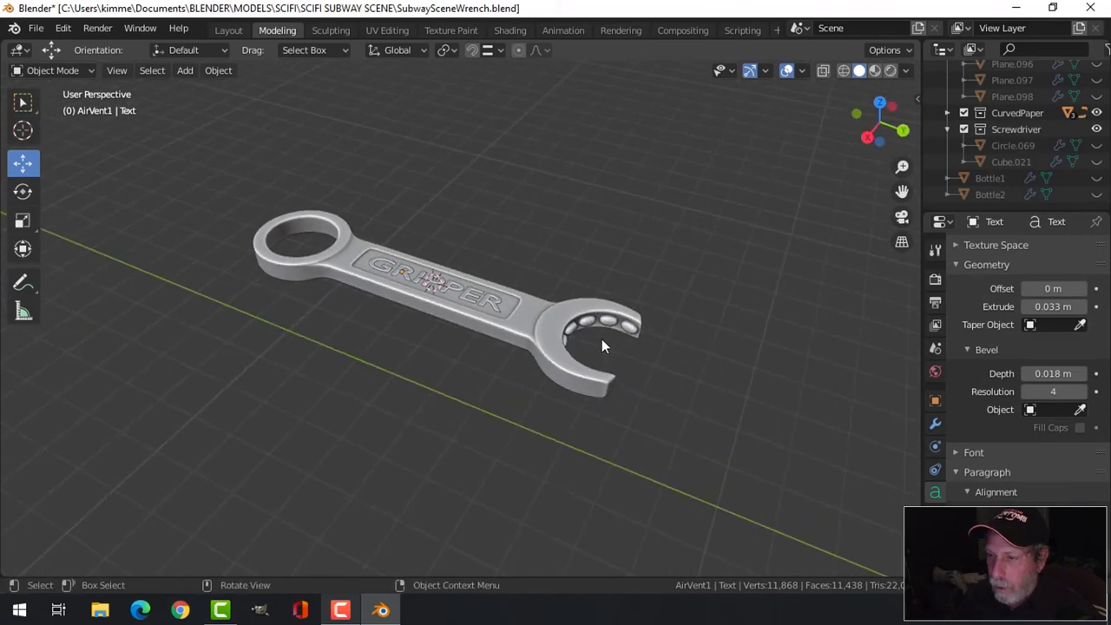
pyautogui.hotkey('alt', 'h')
pyautogui.hotkey('alt', 'a')
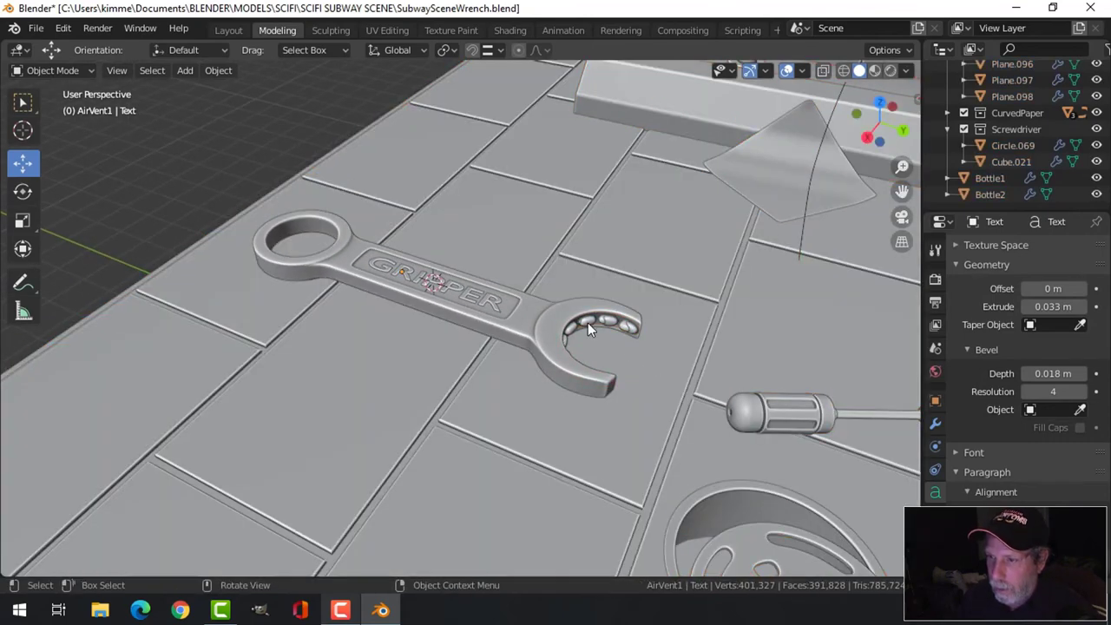
pyautogui.click(588, 322)
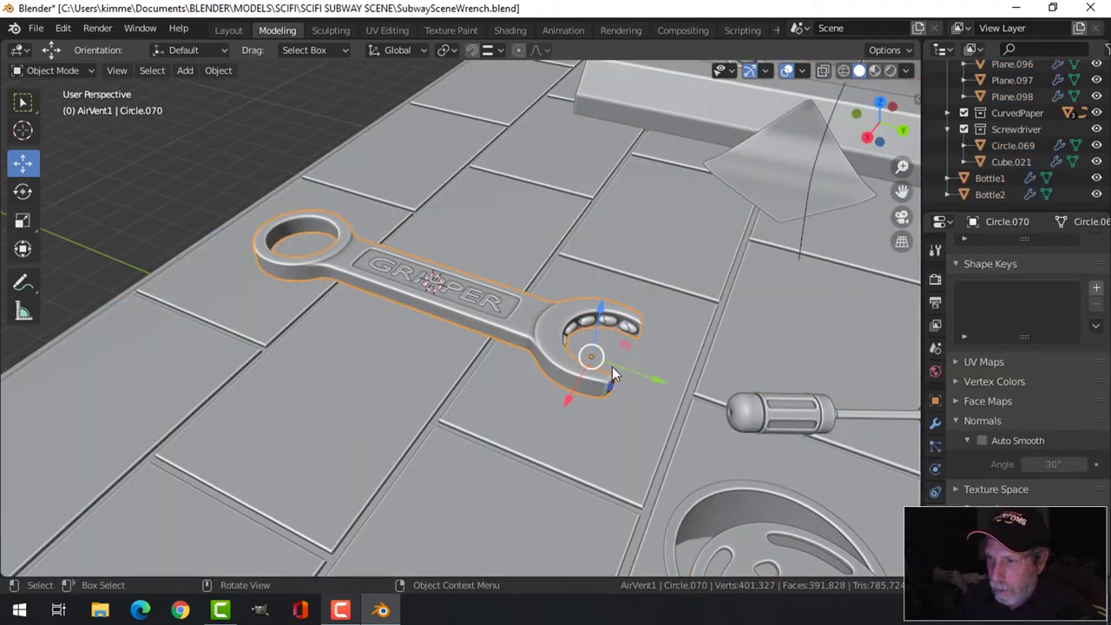
pyautogui.keyDown('shift'); pyautogui.click(484, 305); pyautogui.keyUp('shift')
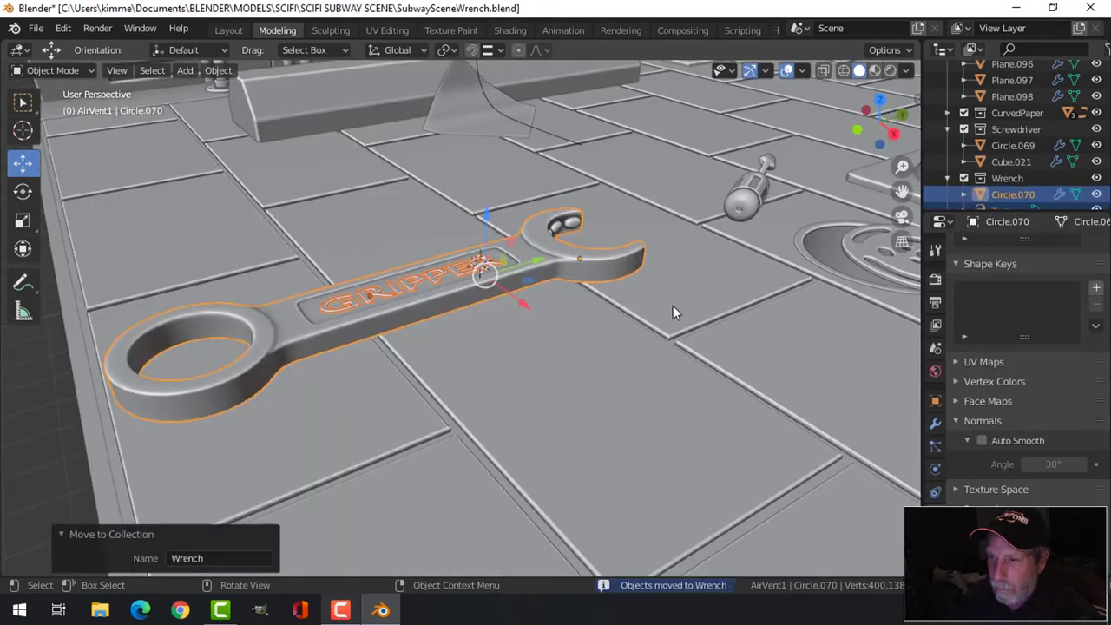
# Scale the wrench and its lettering to about 0.447 and move them across the floor tiles toward the screwdriver.
pyautogui.press('s')
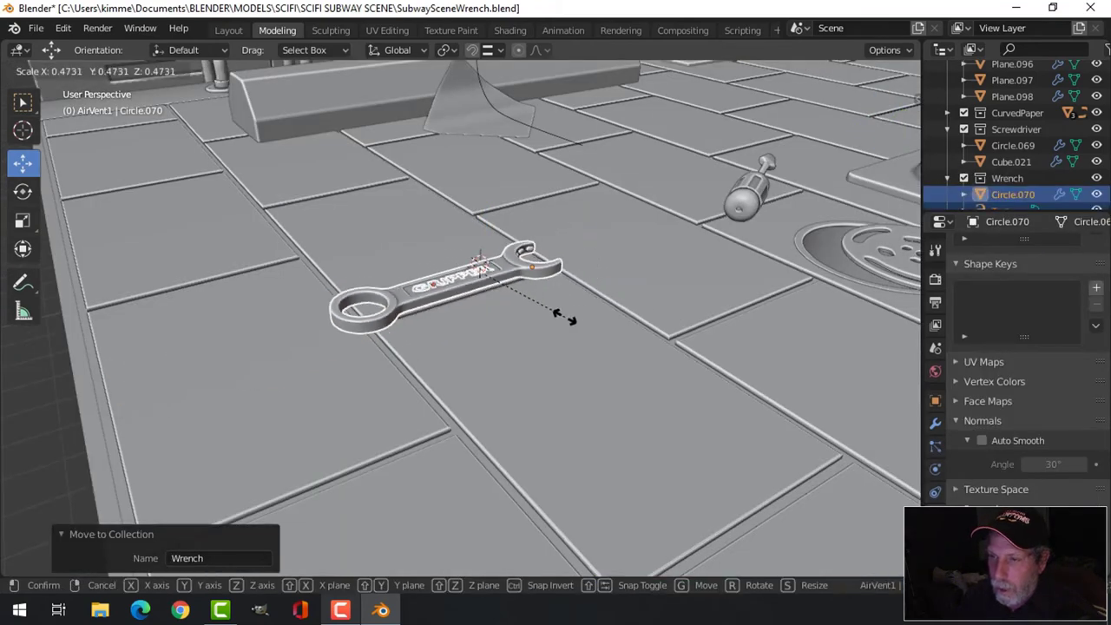
pyautogui.click(558, 317)
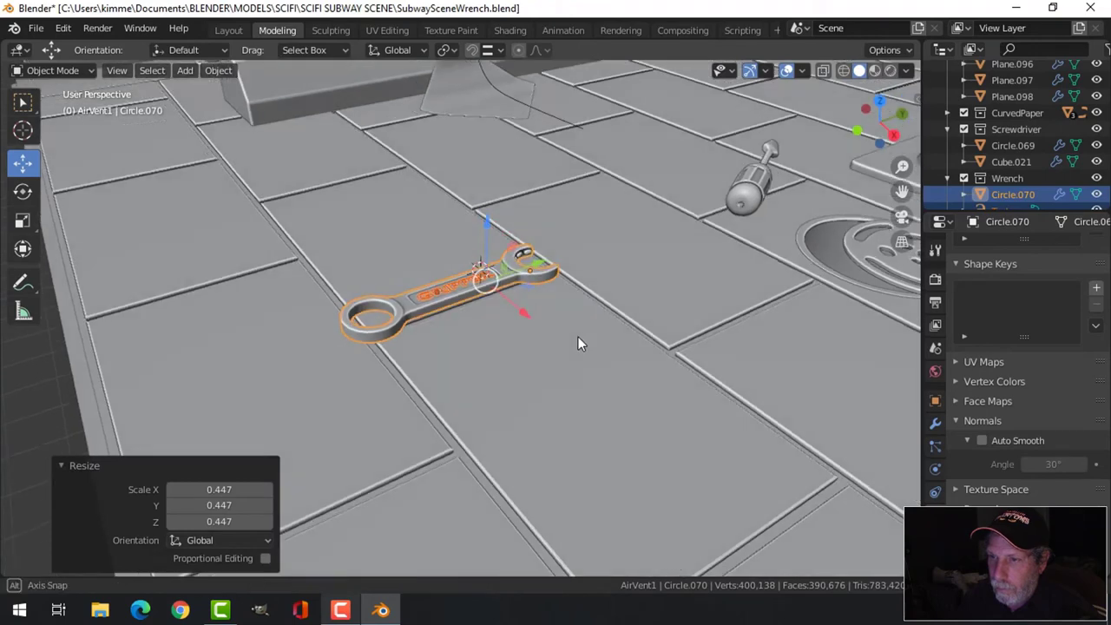
pyautogui.moveTo(578, 337); pyautogui.dragTo(545, 347, button='middle')
pyautogui.moveTo(537, 300); pyautogui.dragTo(727, 253)
pyautogui.click(727, 253)
pyautogui.moveTo(727, 249); pyautogui.dragTo(571, 295, button='middle')
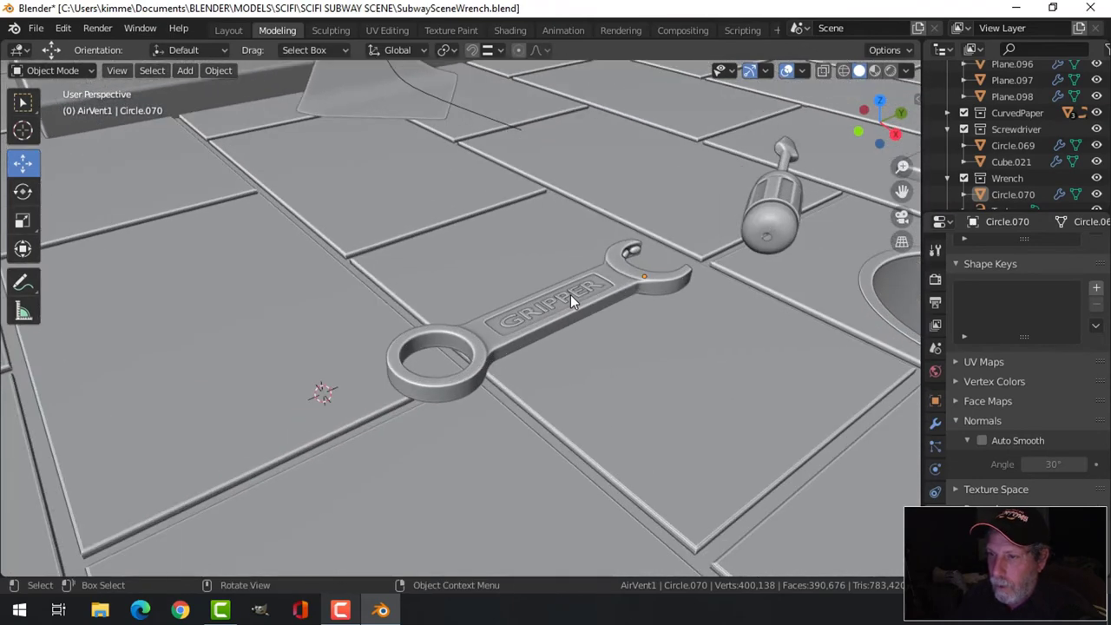
# Delete the raised GRIPPER lettering from the wrench handle.
pyautogui.click(570, 294)
pyautogui.press('x')
pyautogui.click(569, 293)
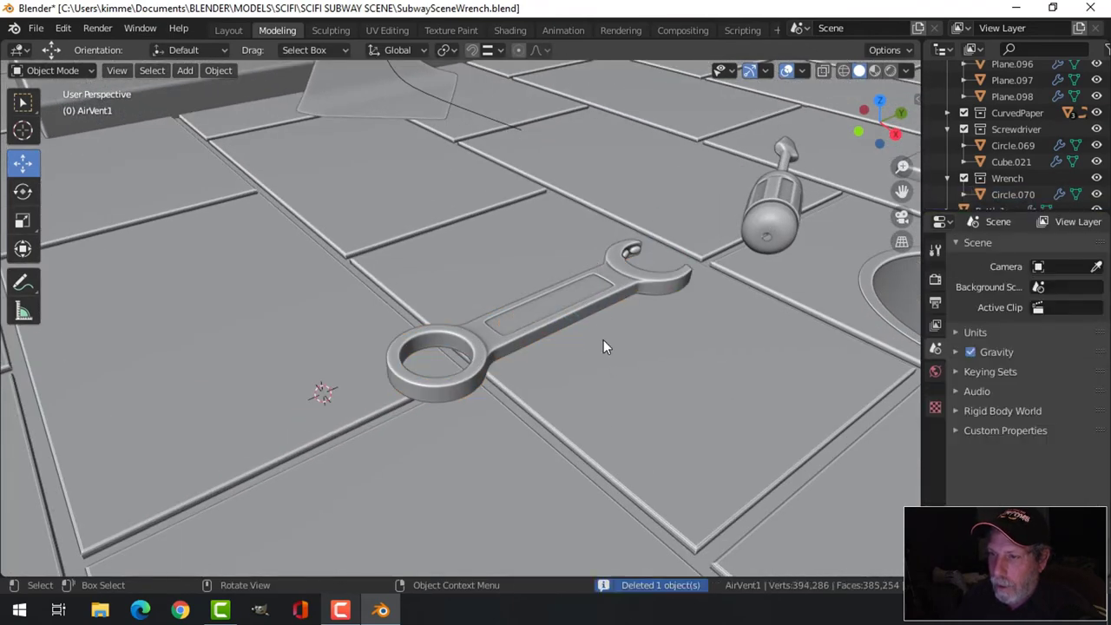
# Move the wrench about -0.55 m along X and about 0.9 m along Y to bring it beside the screwdriver.
pyautogui.scroll(-5, 603, 339)
pyautogui.moveTo(593, 358); pyautogui.dragTo(600, 313, button='middle')
pyautogui.scroll(3, 561, 344)
pyautogui.click(553, 317)
pyautogui.scroll(-3, 585, 342)
pyautogui.moveTo(602, 307); pyautogui.dragTo(601, 313)
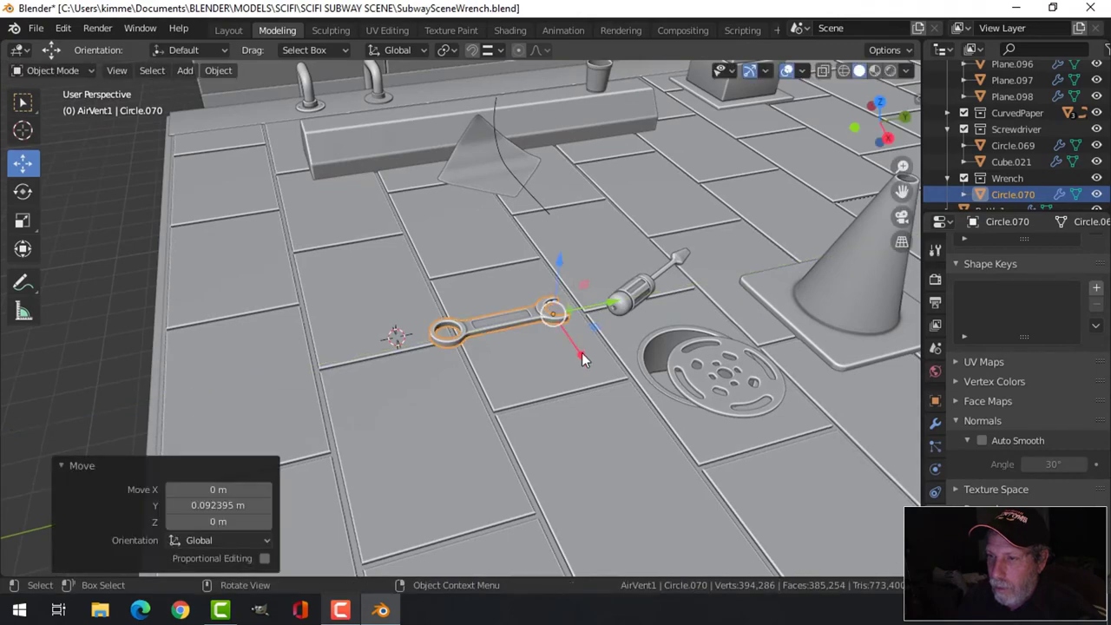
pyautogui.moveTo(581, 353); pyautogui.dragTo(565, 297)
pyautogui.press('g')
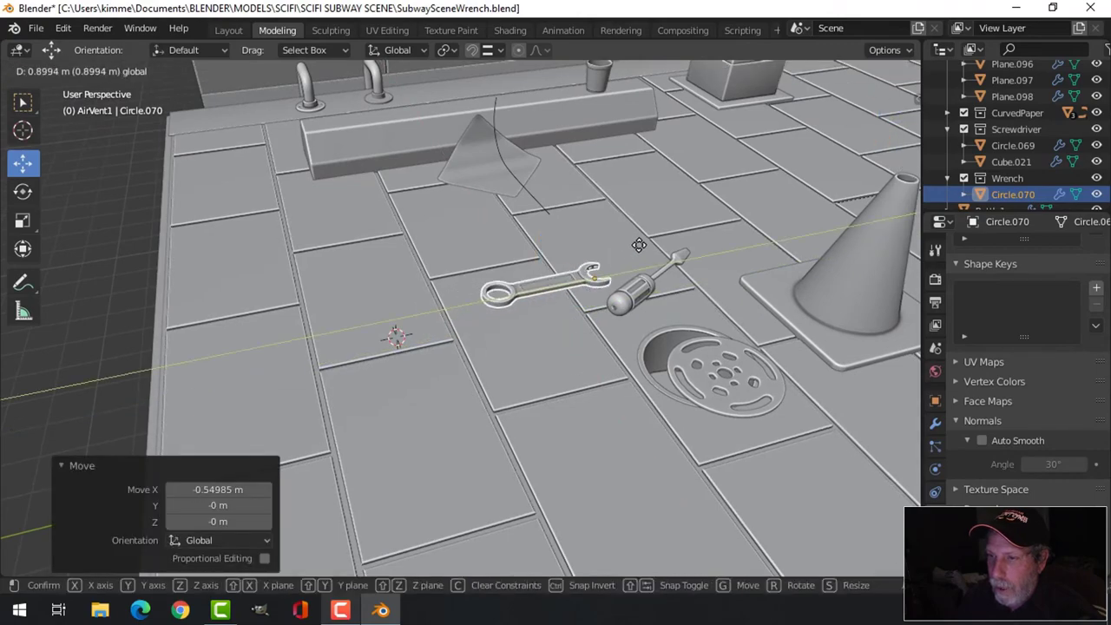
pyautogui.press('Escape')
# Adjust the wrench's height on the floor, rotate it about -23° around Z and deselect it.
pyautogui.moveTo(640, 328); pyautogui.dragTo(524, 278, button='middle')
pyautogui.scroll(5, 537, 330)
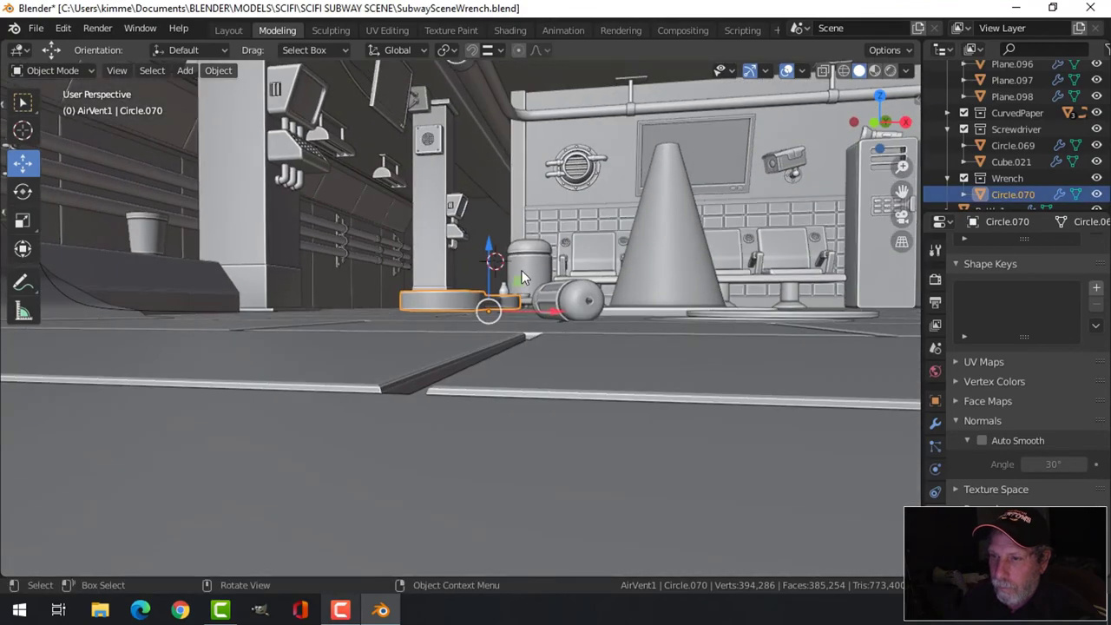
pyautogui.moveTo(491, 256); pyautogui.dragTo(556, 278)
pyautogui.moveTo(556, 278); pyautogui.dragTo(512, 364, button='middle')
pyautogui.press('r')
pyautogui.press('z')
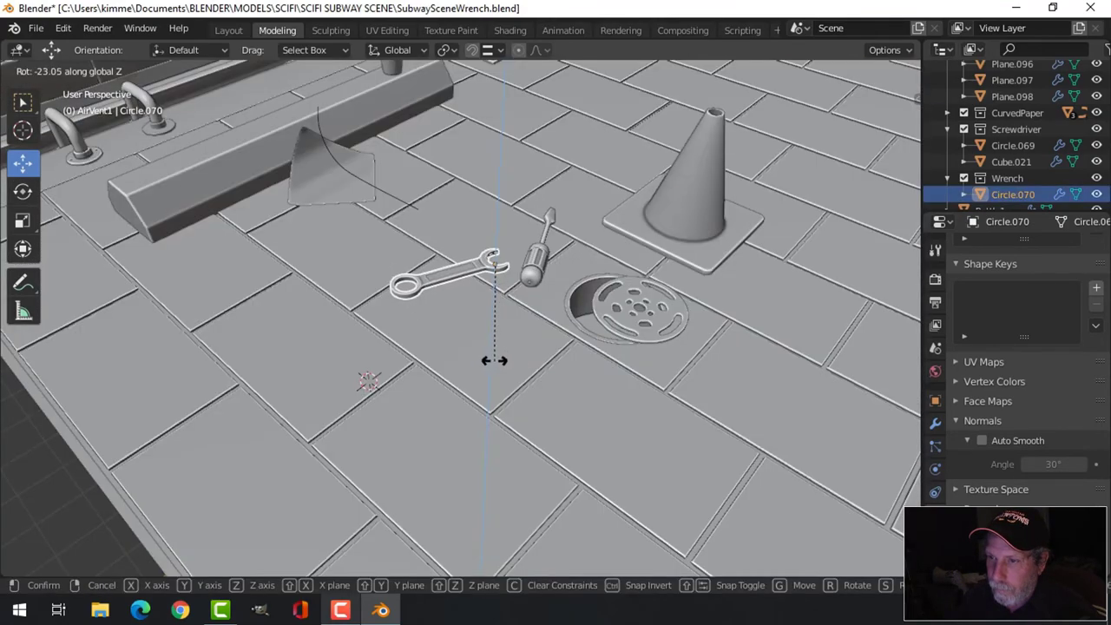
pyautogui.click(495, 368)
pyautogui.click(510, 374)
# Save the scene with the wrench placed beside the screwdriver and drain.
pyautogui.scroll(-2, 525, 361)
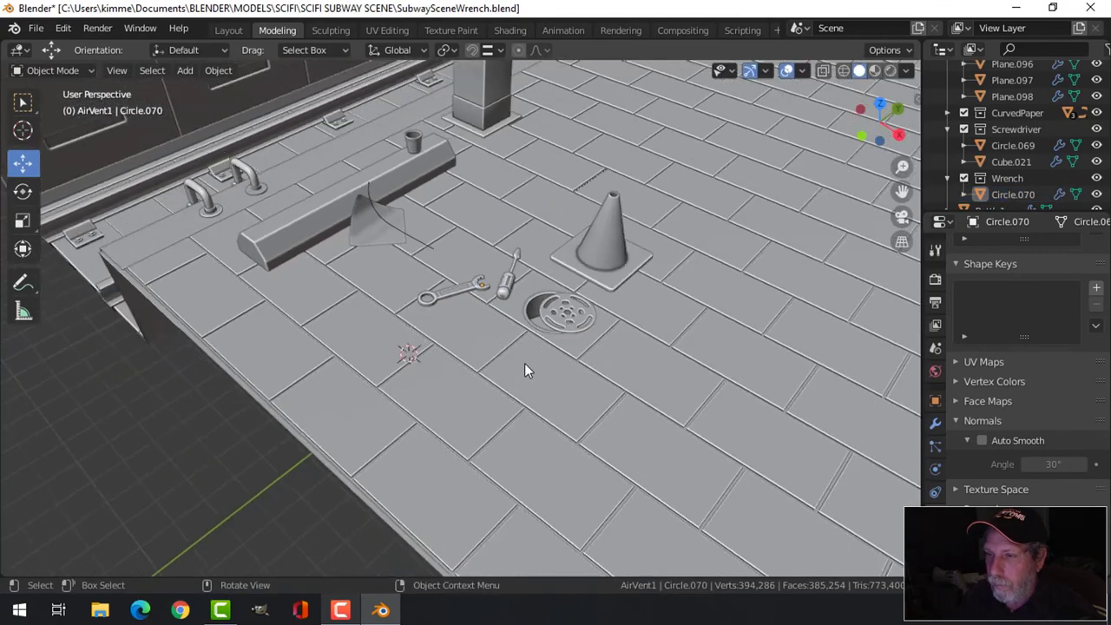
pyautogui.moveTo(582, 365); pyautogui.dragTo(614, 344, button='middle')
pyautogui.scroll(2, 663, 326)
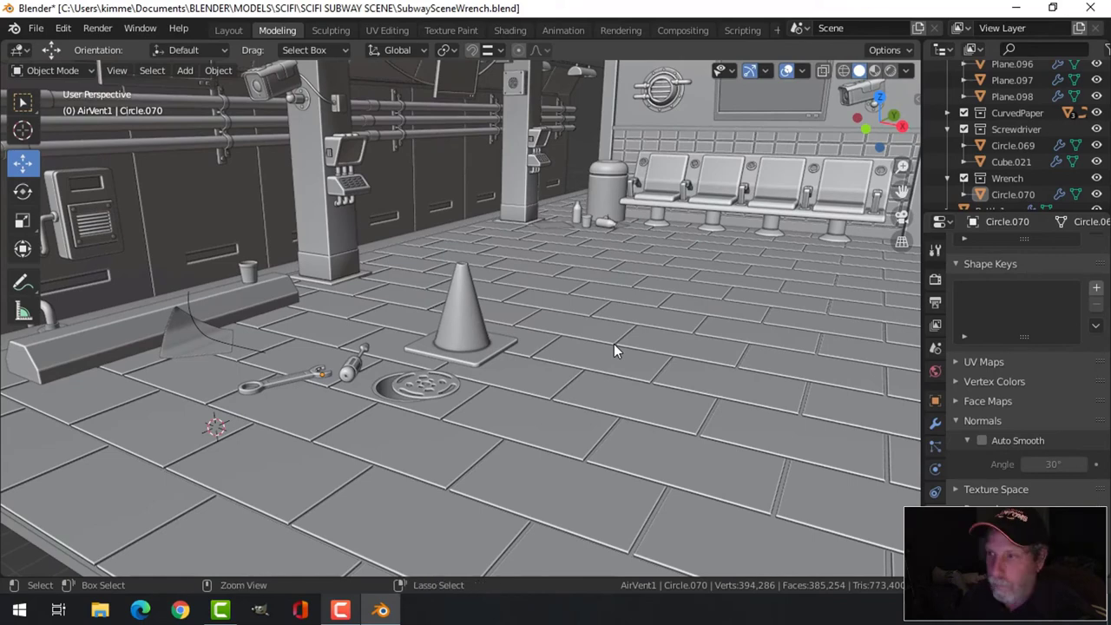
pyautogui.hotkey('ctrl', 's')
# Switch the viewport lighting from Studio to MatCap and inspect the tools and cone on the floor.
pyautogui.click(907, 70)
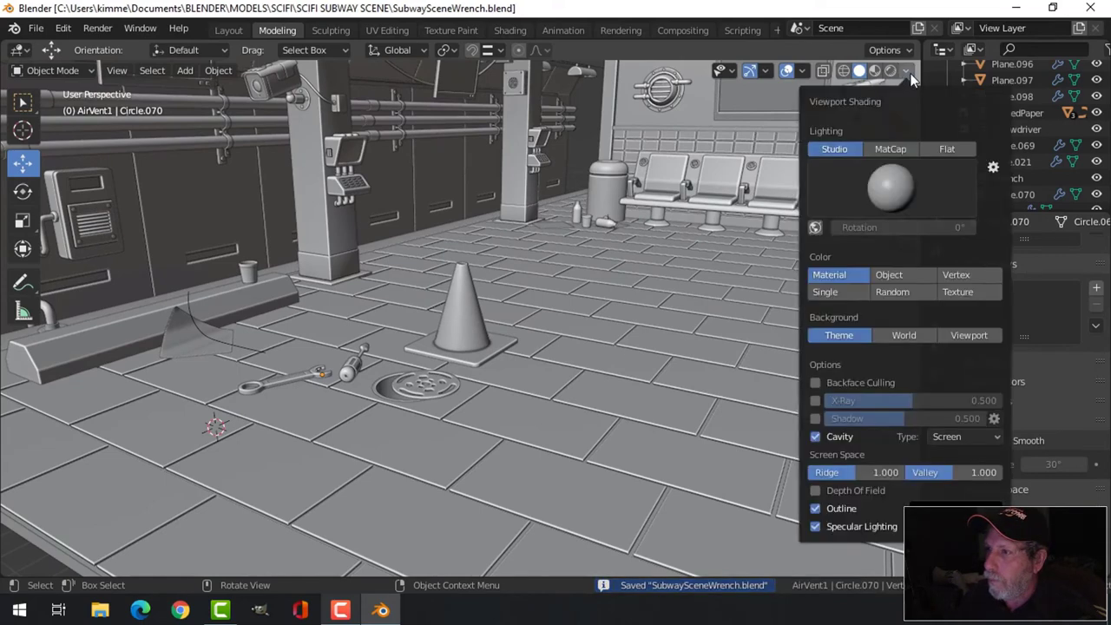
pyautogui.click(890, 149)
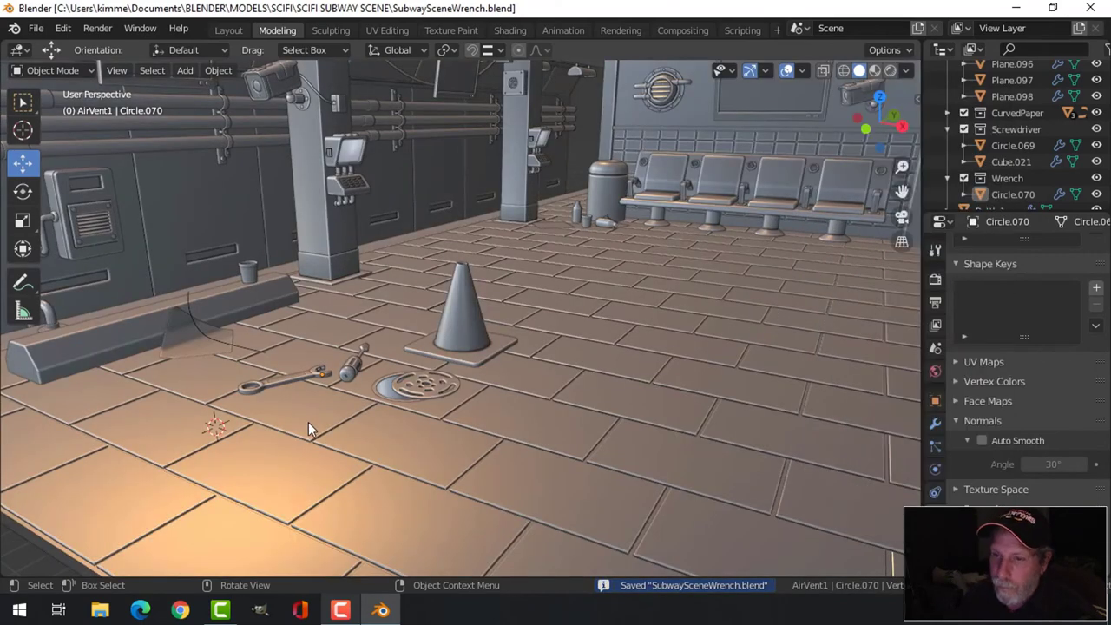
pyautogui.moveTo(308, 422); pyautogui.dragTo(458, 424, button='middle')
pyautogui.scroll(3, 392, 480)
pyautogui.keyDown('shift'); pyautogui.moveTo(393, 481); pyautogui.dragTo(478, 427, button='middle'); pyautogui.keyUp('shift')
pyautogui.scroll(-2, 488, 453)
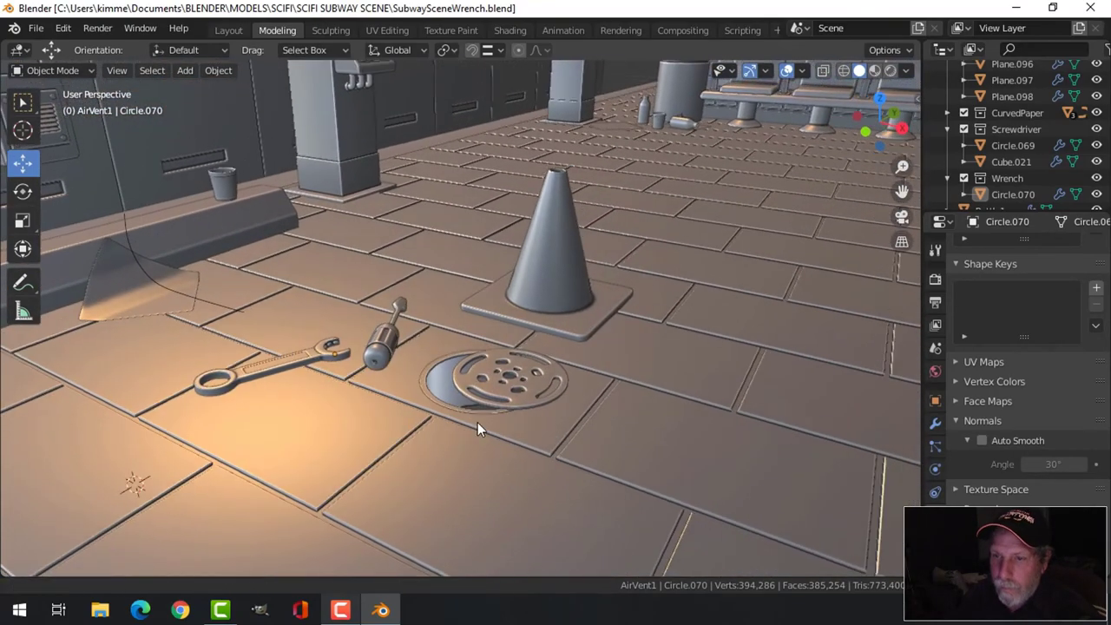
# Change the matcap to the multicoloured normal-style sphere and hide the viewport overlays.
pyautogui.click(905, 71)
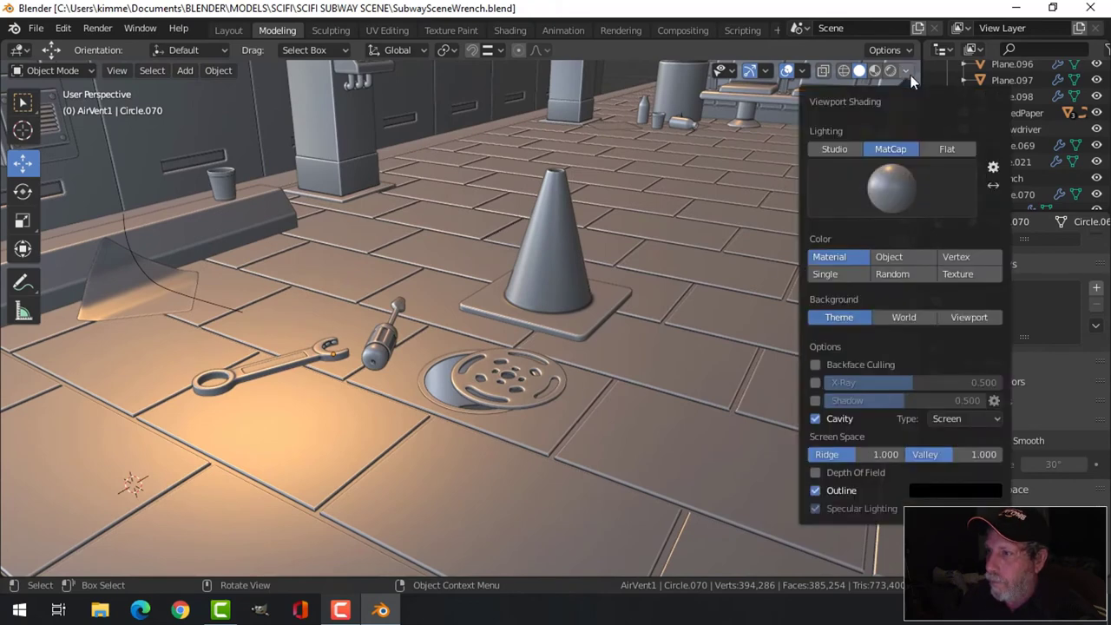
pyautogui.click(889, 198)
pyautogui.click(893, 244)
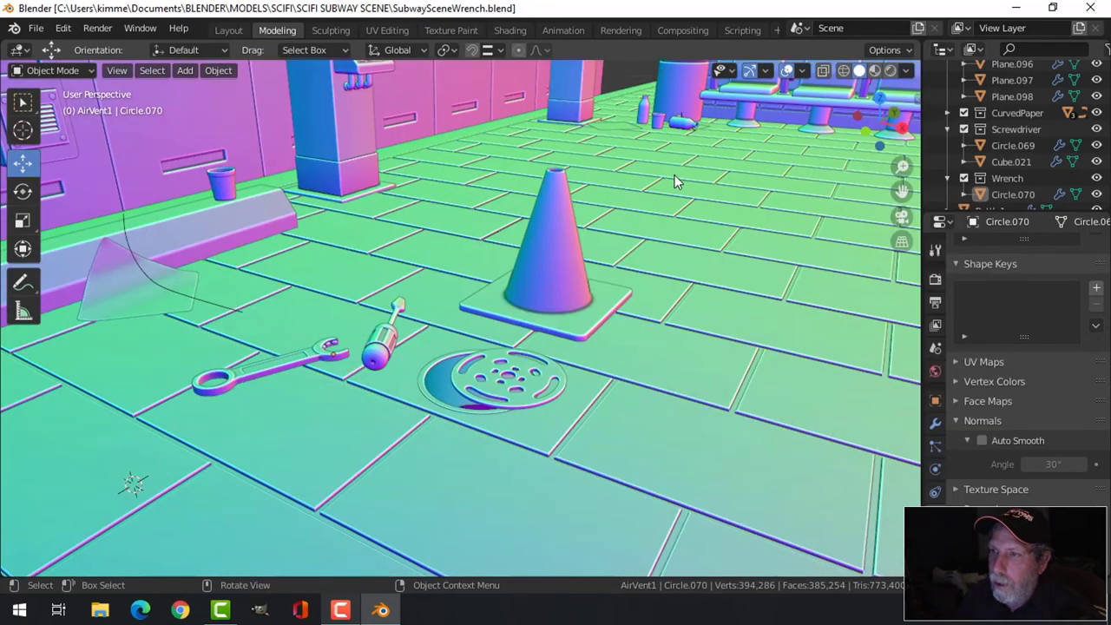
pyautogui.scroll(-2, 646, 297)
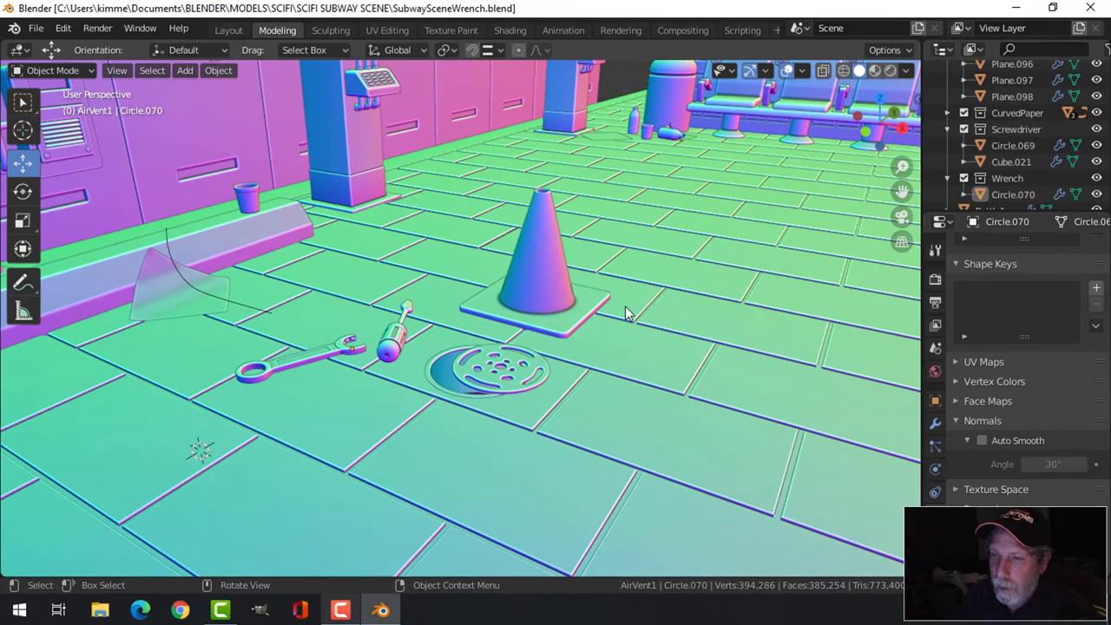
pyautogui.click(788, 72)
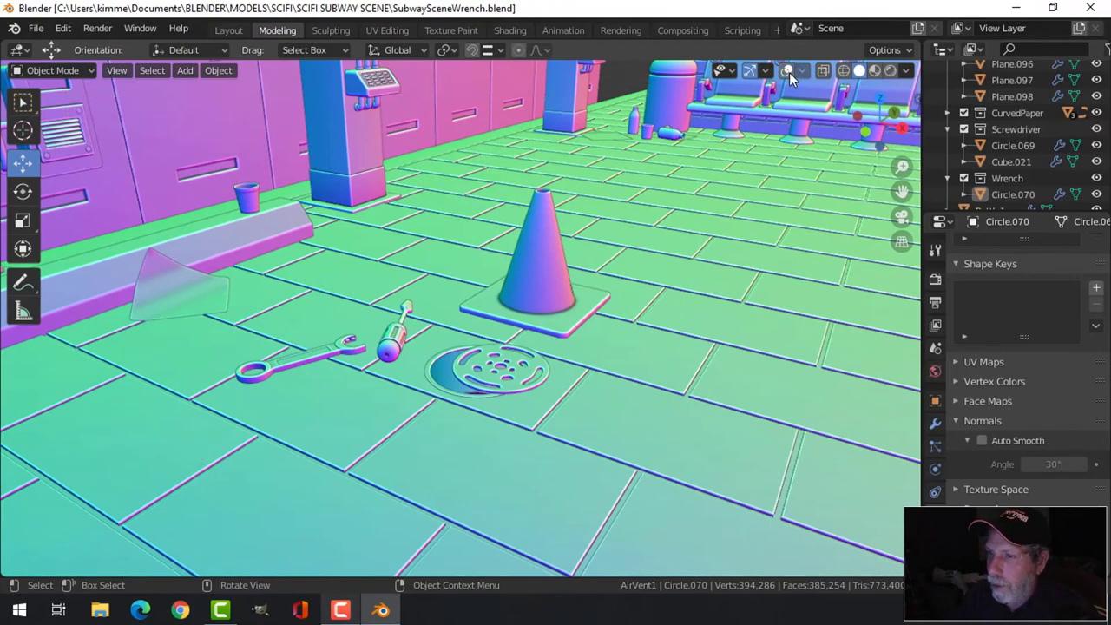
# Examine the whole subway scene from several angles, including the floor props, pillars, walls and seats.
pyautogui.moveTo(607, 331); pyautogui.dragTo(595, 360, button='middle')
pyautogui.moveTo(597, 295); pyautogui.dragTo(620, 390, button='middle')
pyautogui.moveTo(721, 322); pyautogui.dragTo(605, 336, button='middle')
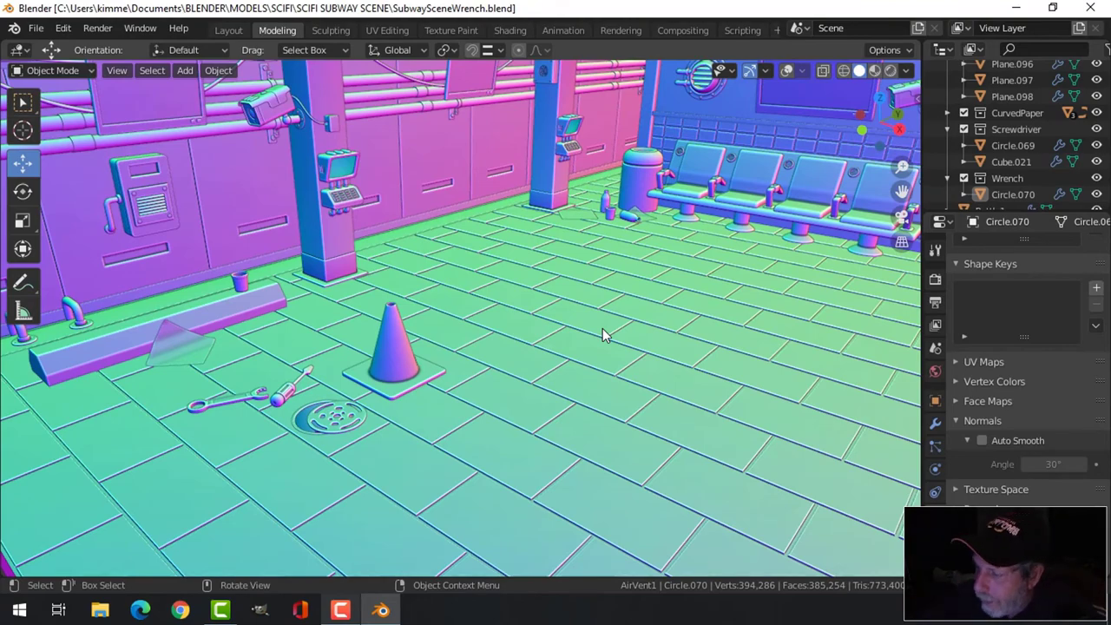
pyautogui.moveTo(560, 215); pyautogui.dragTo(461, 270, button='middle')
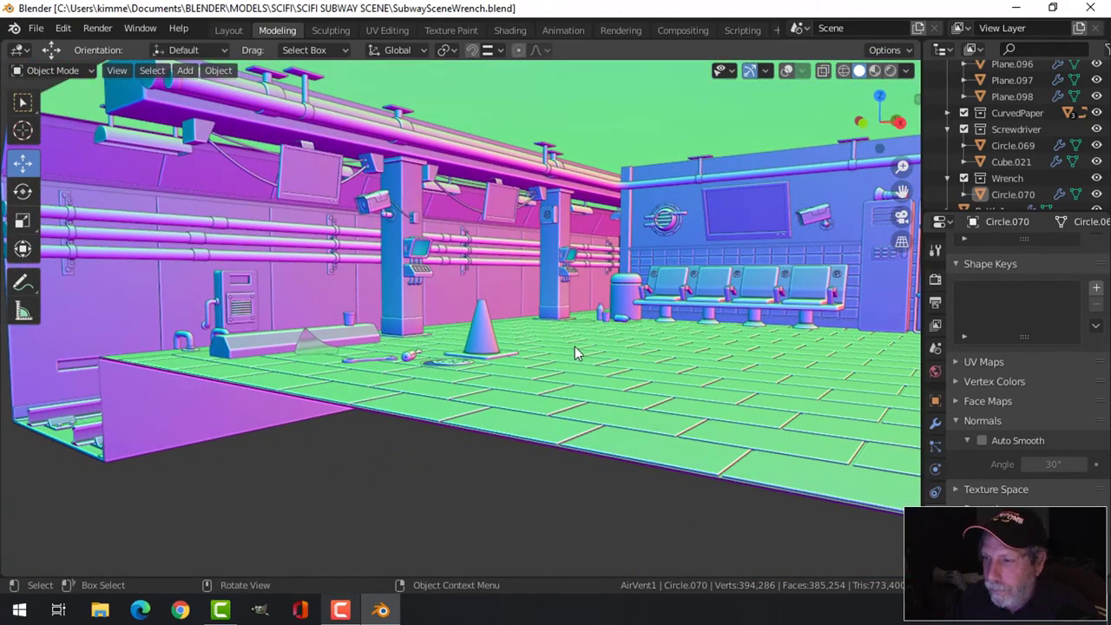
pyautogui.moveTo(575, 346); pyautogui.dragTo(502, 324, button='middle')
pyautogui.scroll(2, 613, 334)
pyautogui.scroll(2, 631, 335)
pyautogui.scroll(2, 503, 325)
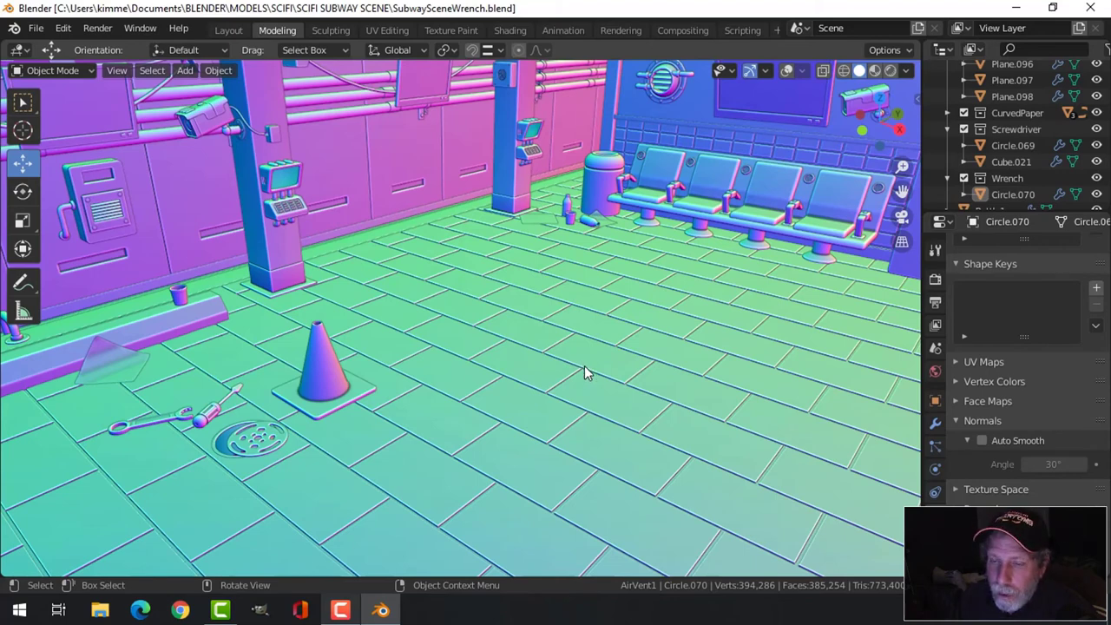
pyautogui.scroll(1, 584, 372)
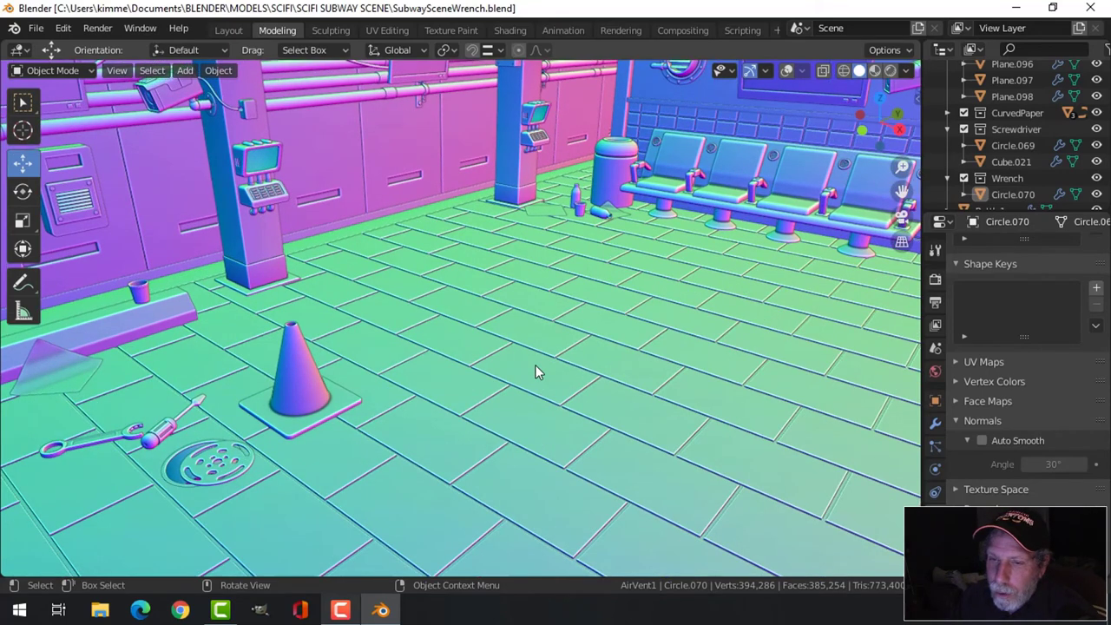
pyautogui.moveTo(536, 372); pyautogui.dragTo(362, 377, button='middle')
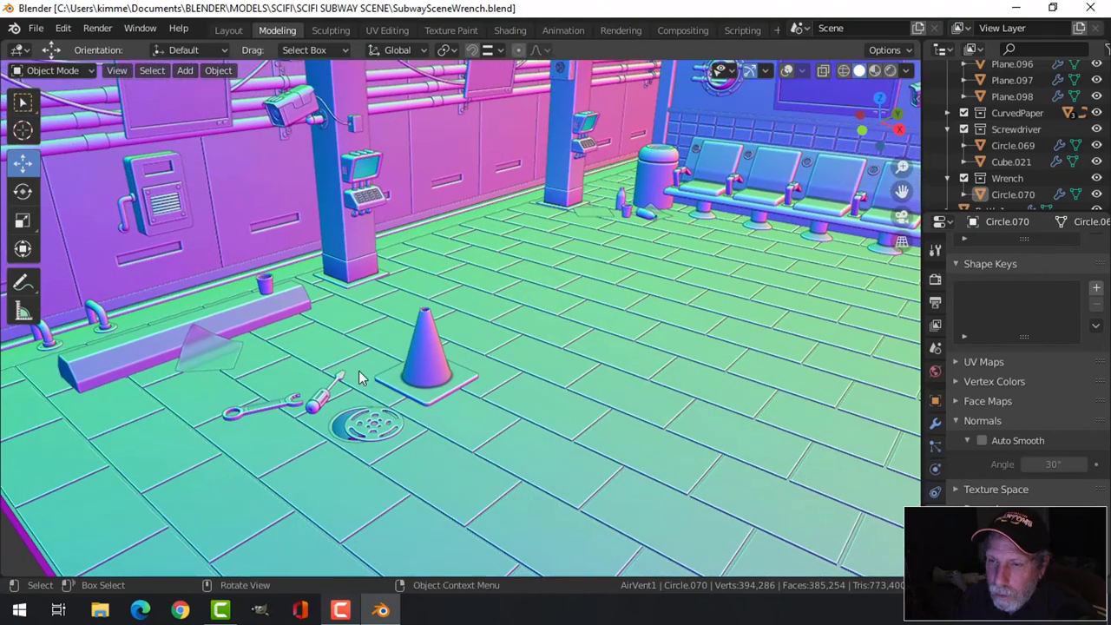
# Duplicate the cup on the kerb and move the copy 3.7191 m along X, over the floor tiles.
pyautogui.click(272, 289)
pyautogui.moveTo(272, 289); pyautogui.dragTo(329, 361, button='middle')
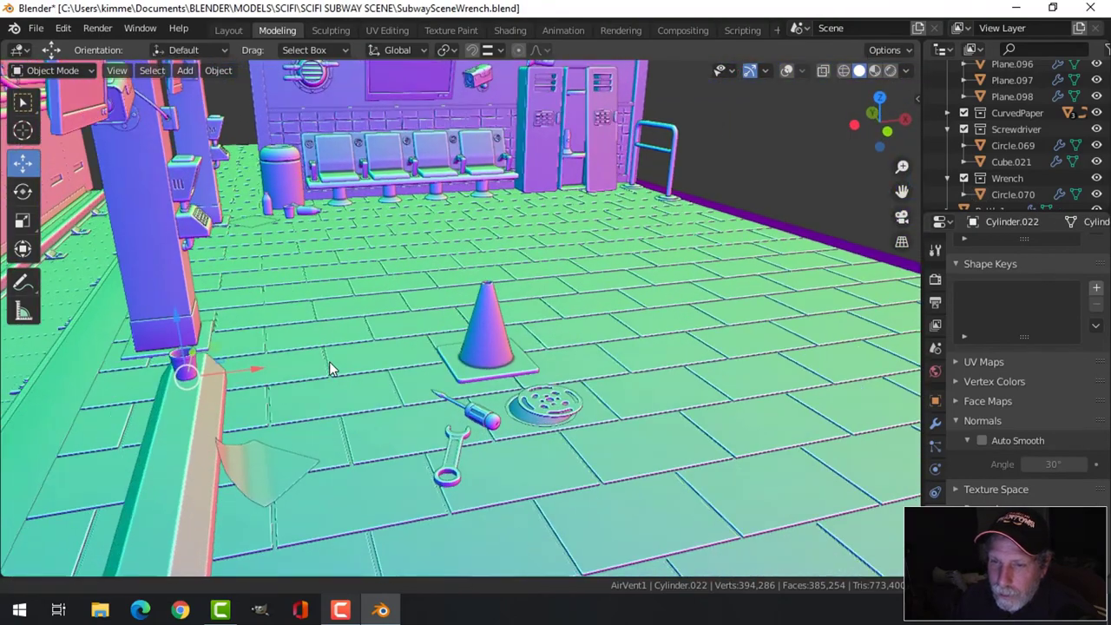
pyautogui.hotkey('shift', 'd')
pyautogui.rightClick(250, 371)
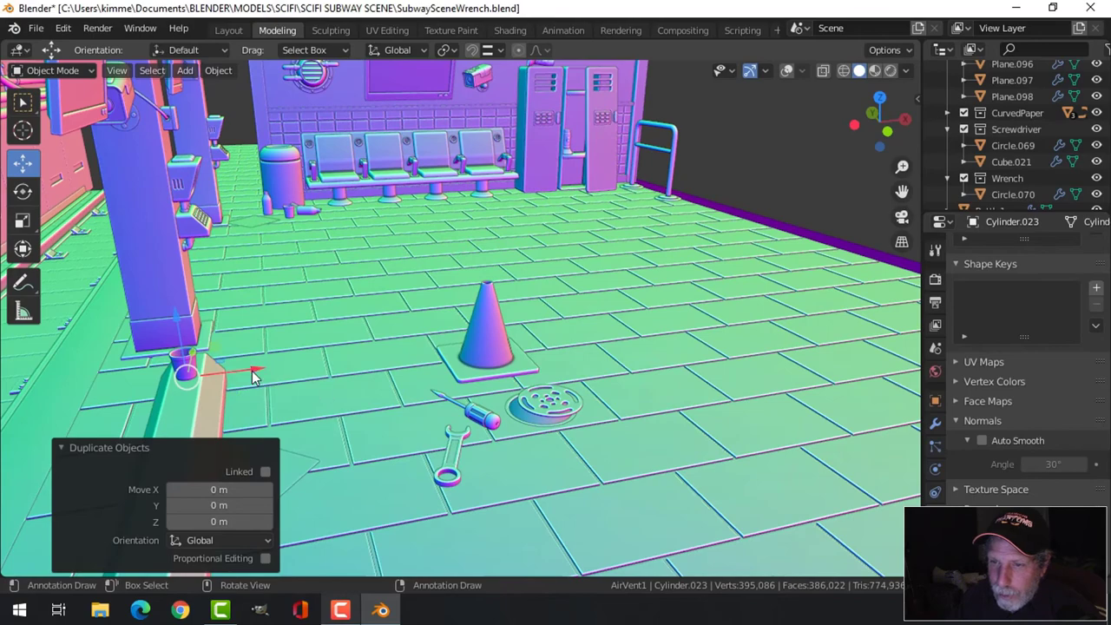
pyautogui.moveTo(252, 375); pyautogui.dragTo(434, 349)
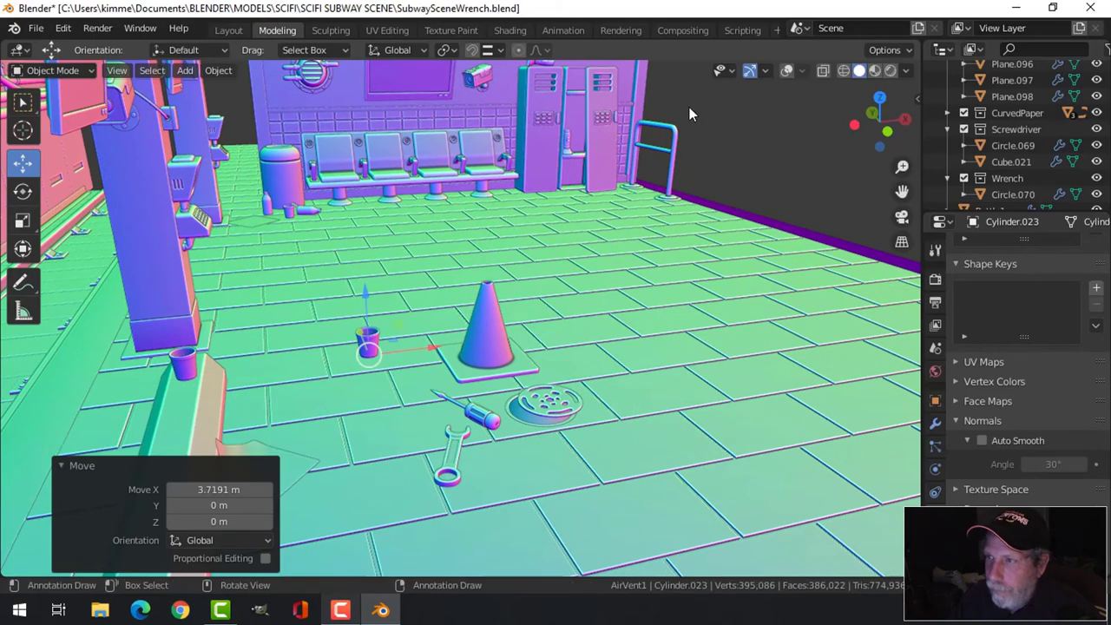
# Show the viewport overlays again and tip the copied cup by rotating it 90° around Y.
pyautogui.click(788, 72)
pyautogui.scroll(4, 640, 296)
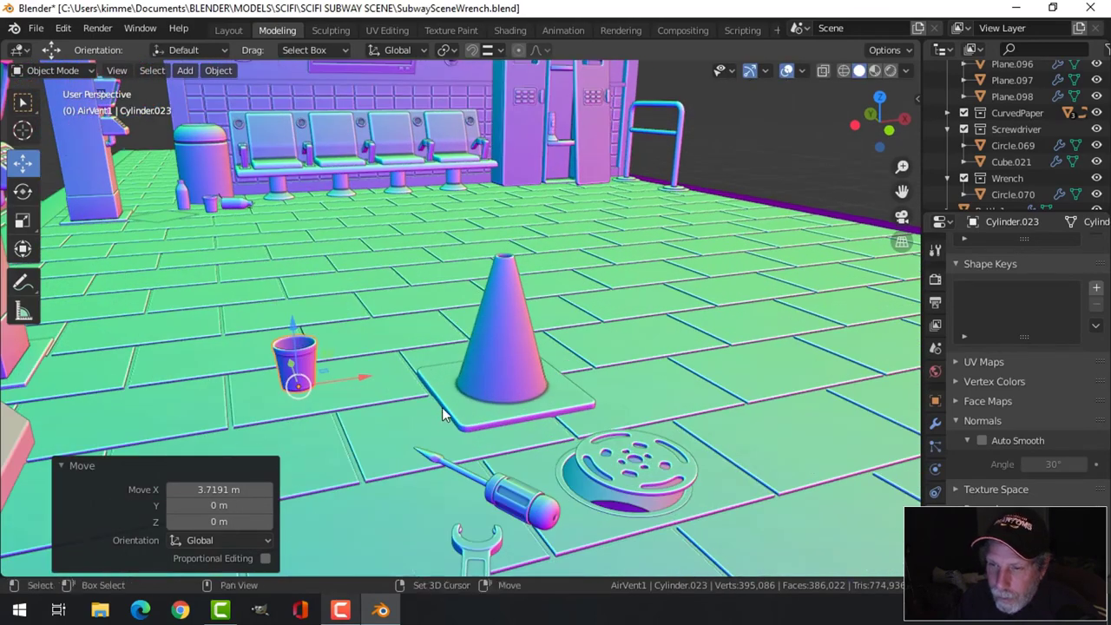
pyautogui.keyDown('shift'); pyautogui.moveTo(442, 407); pyautogui.dragTo(484, 360, button='middle'); pyautogui.keyUp('shift')
pyautogui.write('ry90')
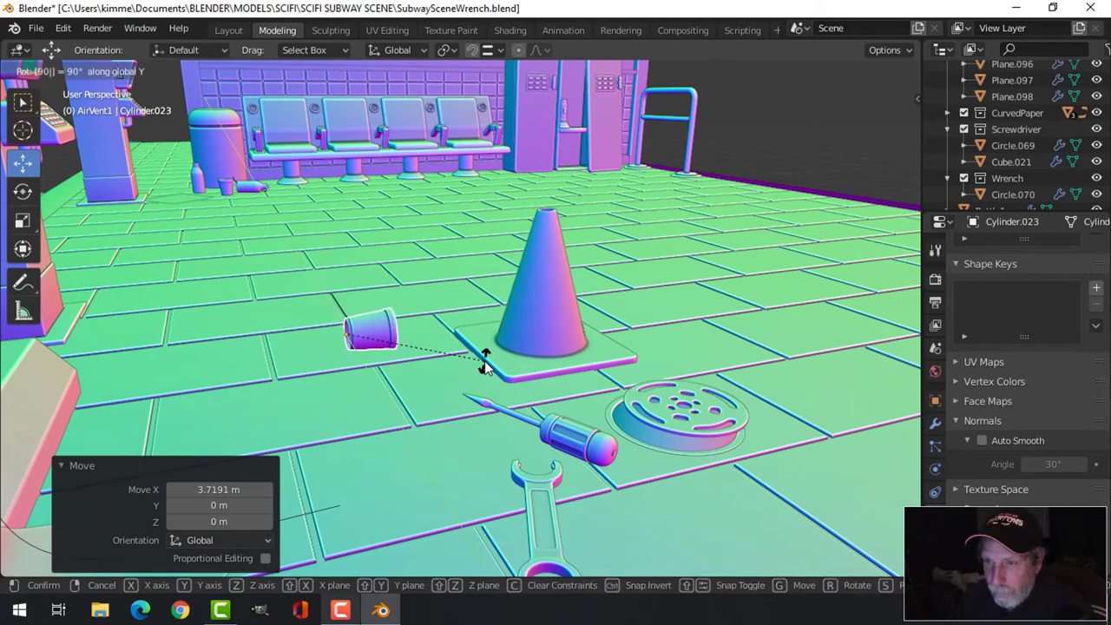
pyautogui.press('Return')
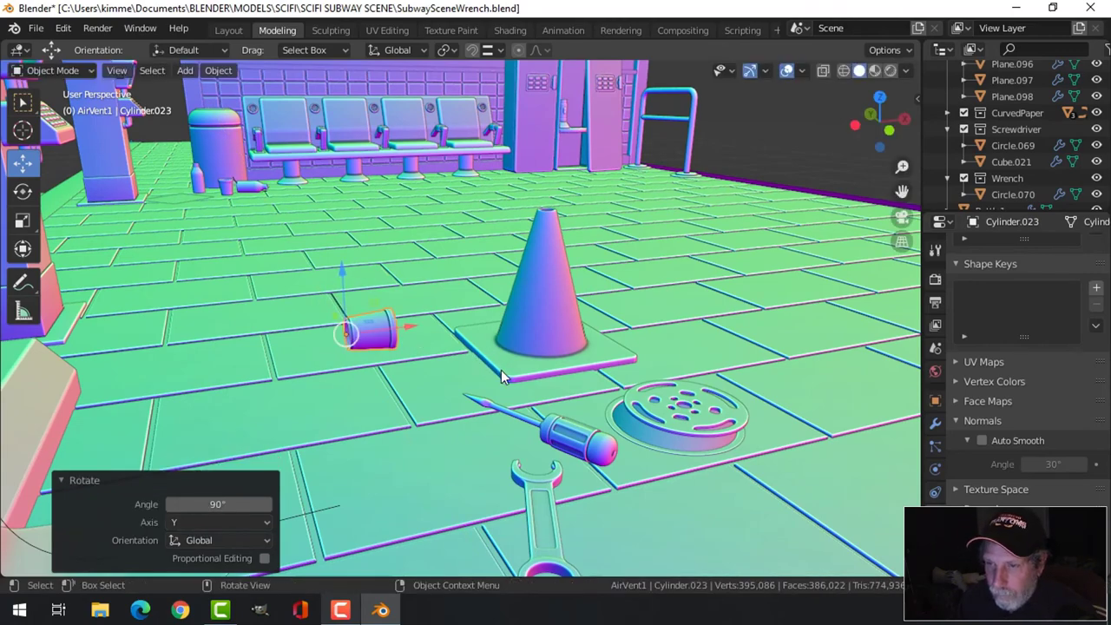
# Rotate the tipped cup -87.2° around Z.
pyautogui.moveTo(501, 369); pyautogui.dragTo(484, 390, button='middle')
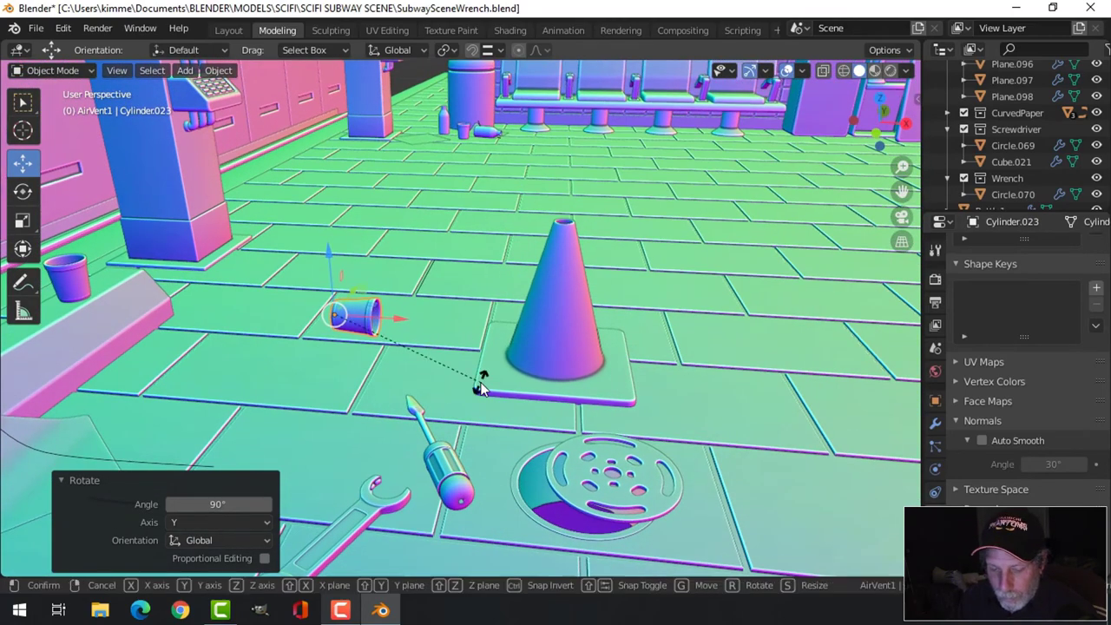
pyautogui.press('r')
pyautogui.press('z')
pyautogui.click(299, 399)
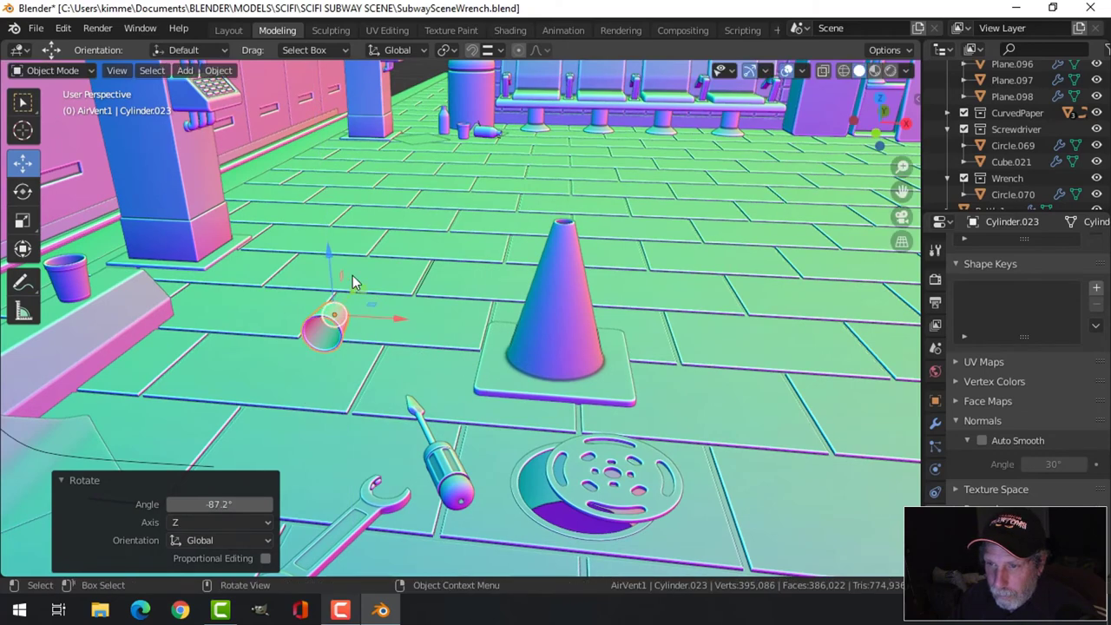
# Lower the tipped cup by 0.50822 m and move it -1.5121 m along Y toward the screwdriver.
pyautogui.moveTo(327, 256); pyautogui.dragTo(329, 290)
pyautogui.moveTo(329, 290); pyautogui.dragTo(359, 363, button='middle')
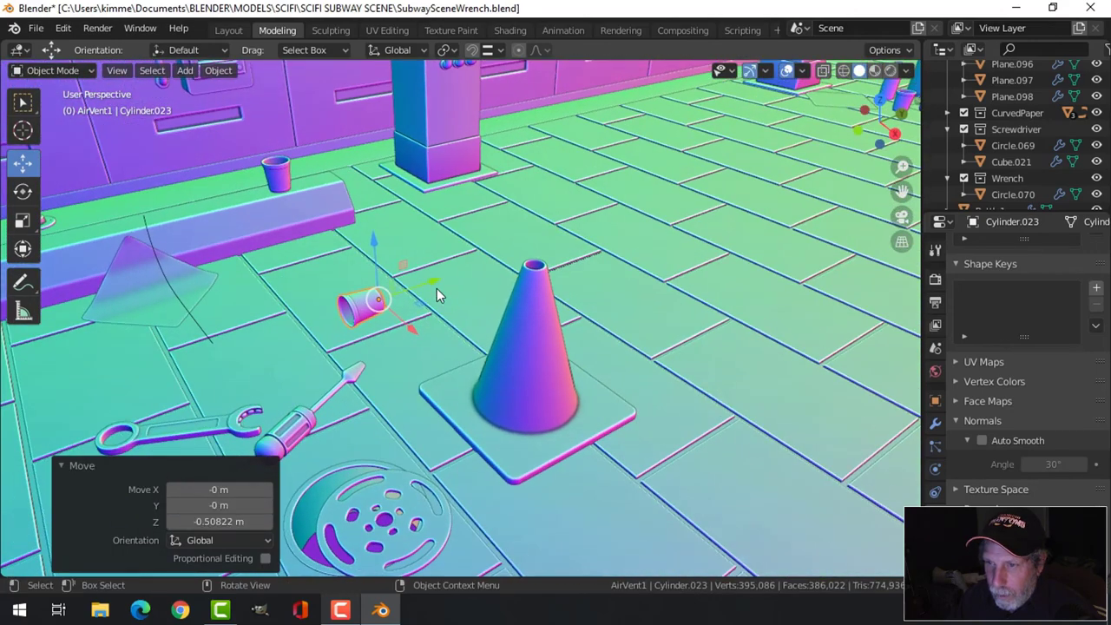
pyautogui.moveTo(437, 288); pyautogui.dragTo(338, 331)
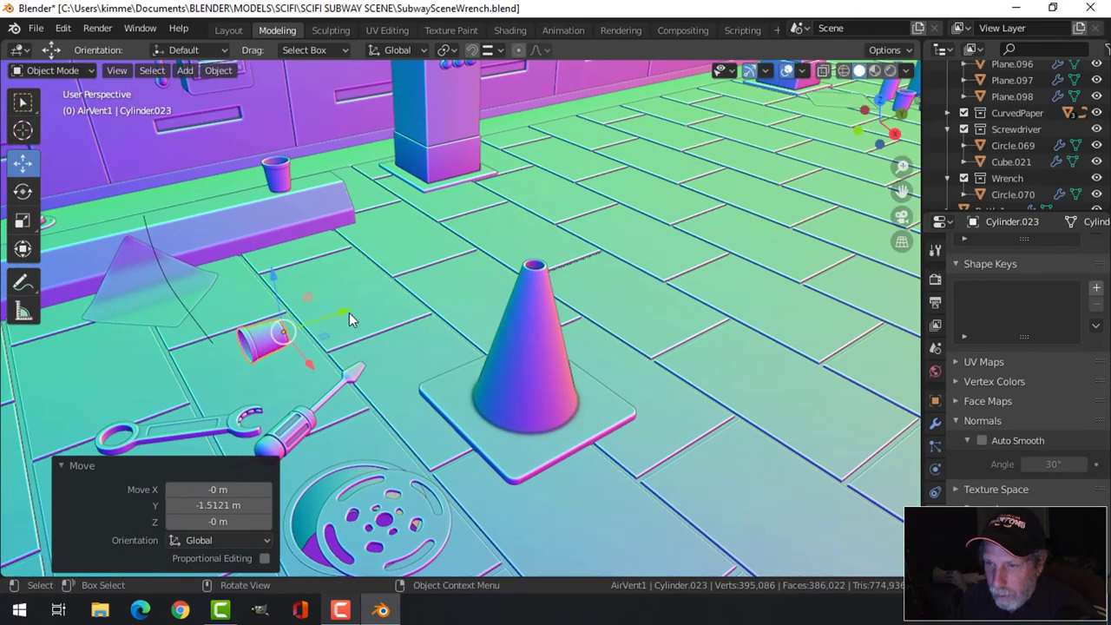
# Frame the tipped cup at floor level and change the matcap to a light grey one.
pyautogui.press('KP_Decimal')
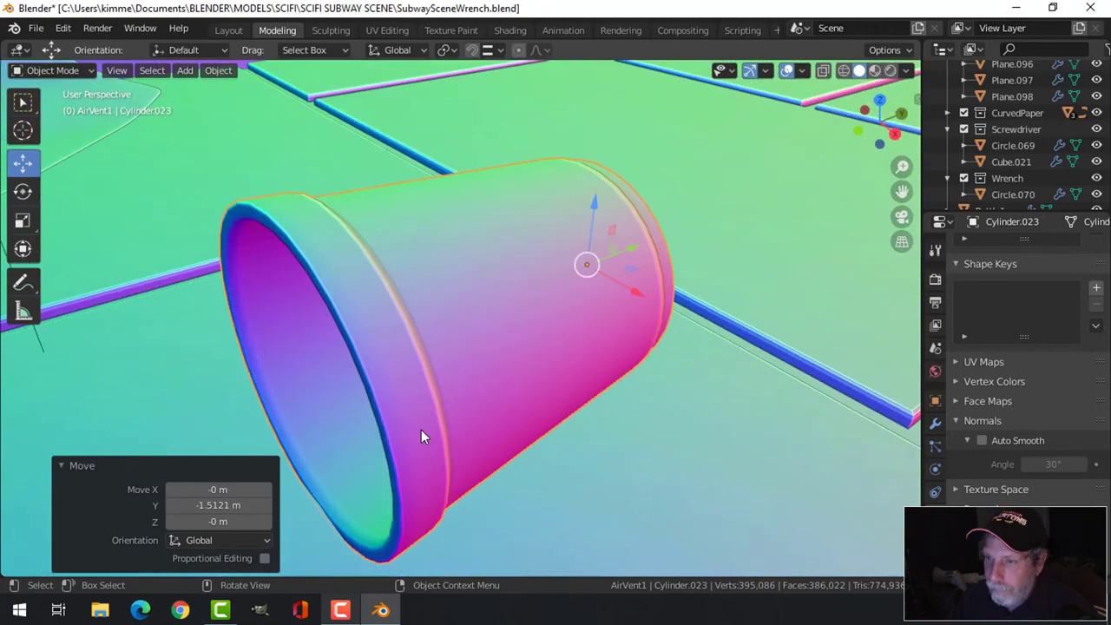
pyautogui.moveTo(421, 430); pyautogui.dragTo(469, 356, button='middle')
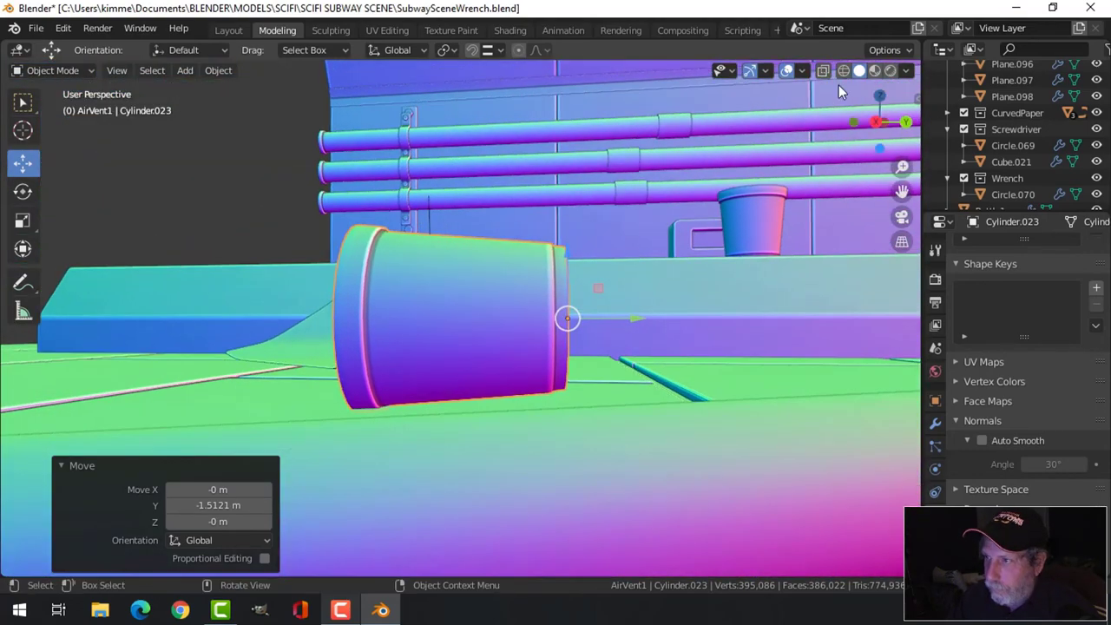
pyautogui.click(907, 71)
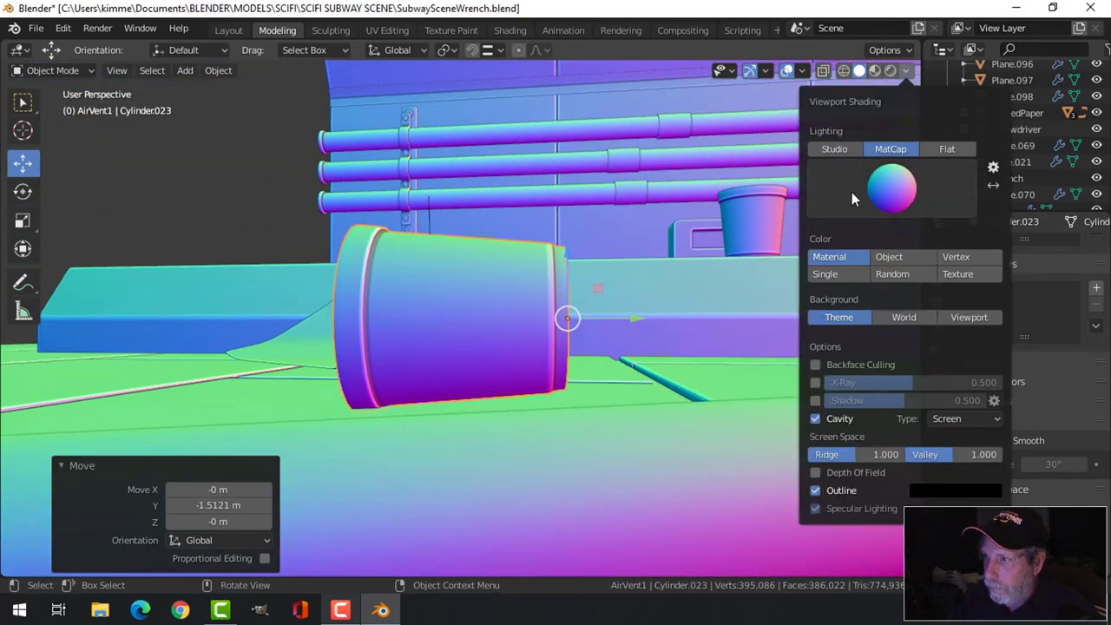
pyautogui.click(882, 191)
pyautogui.click(769, 246)
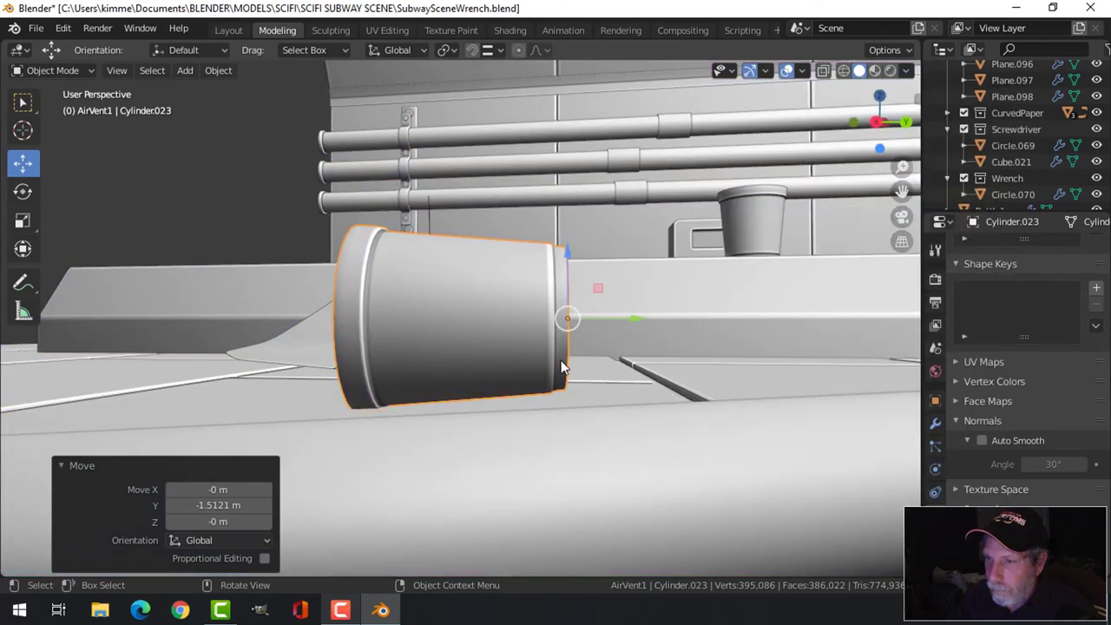
# In the right side view, tilt the tipped cup by 7.43° and lower it until its side rests on the floor.
pyautogui.press('KP_1')
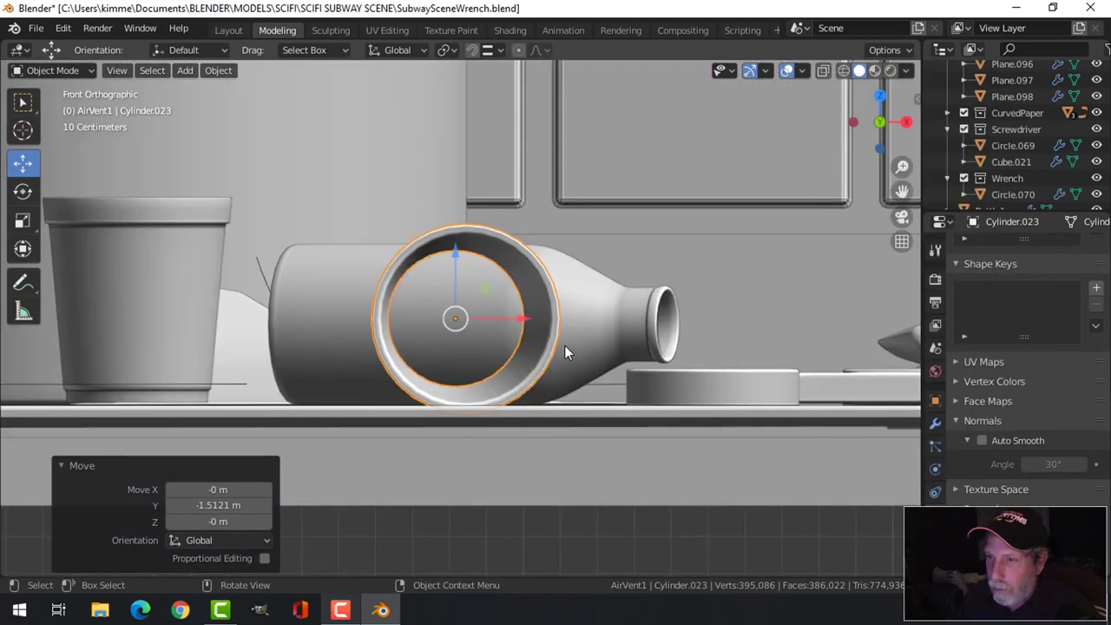
pyautogui.press('KP_3')
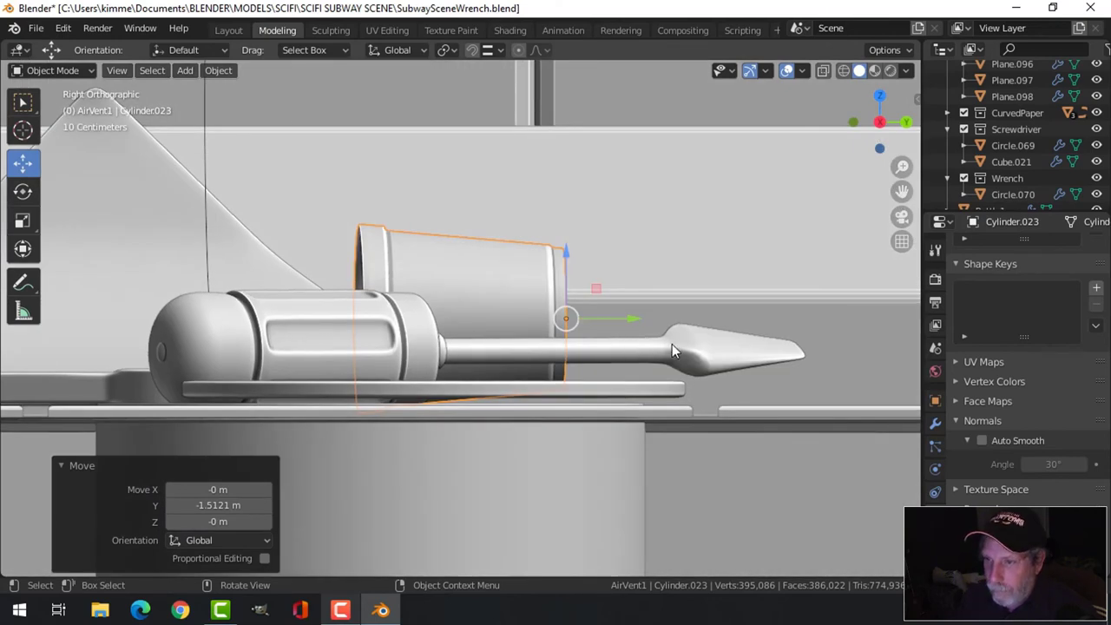
pyautogui.press('r')
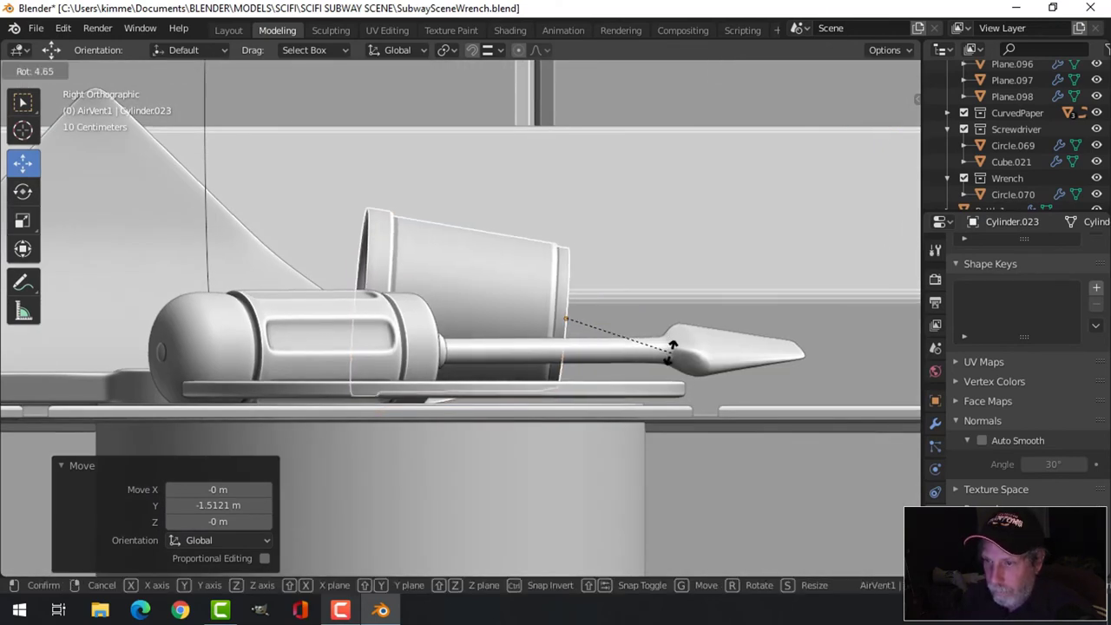
pyautogui.click(669, 358)
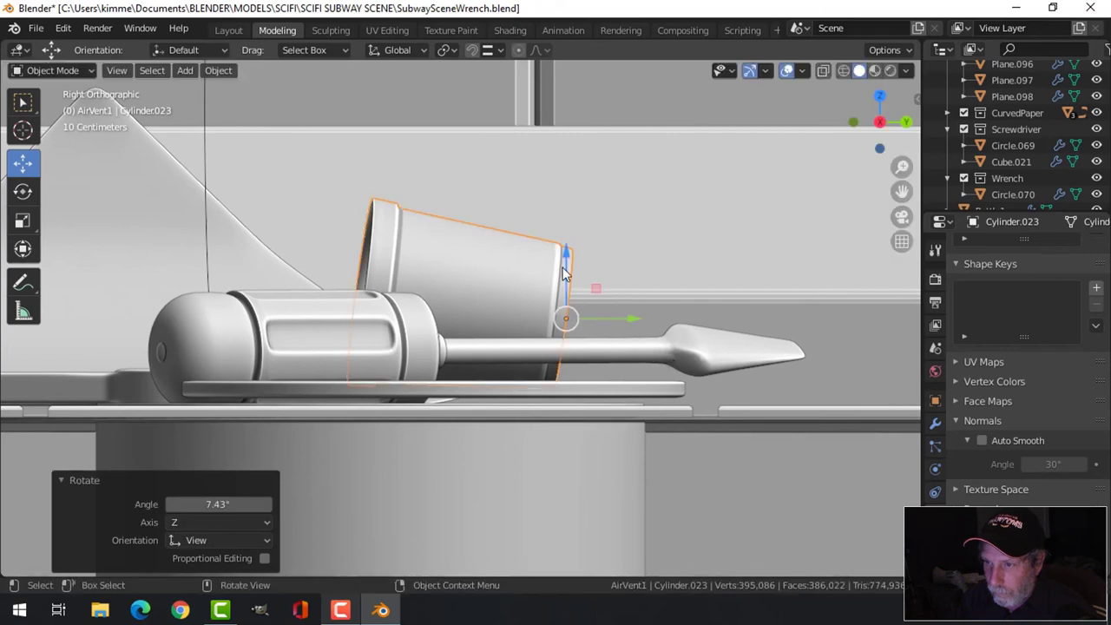
pyautogui.moveTo(568, 258); pyautogui.dragTo(566, 278)
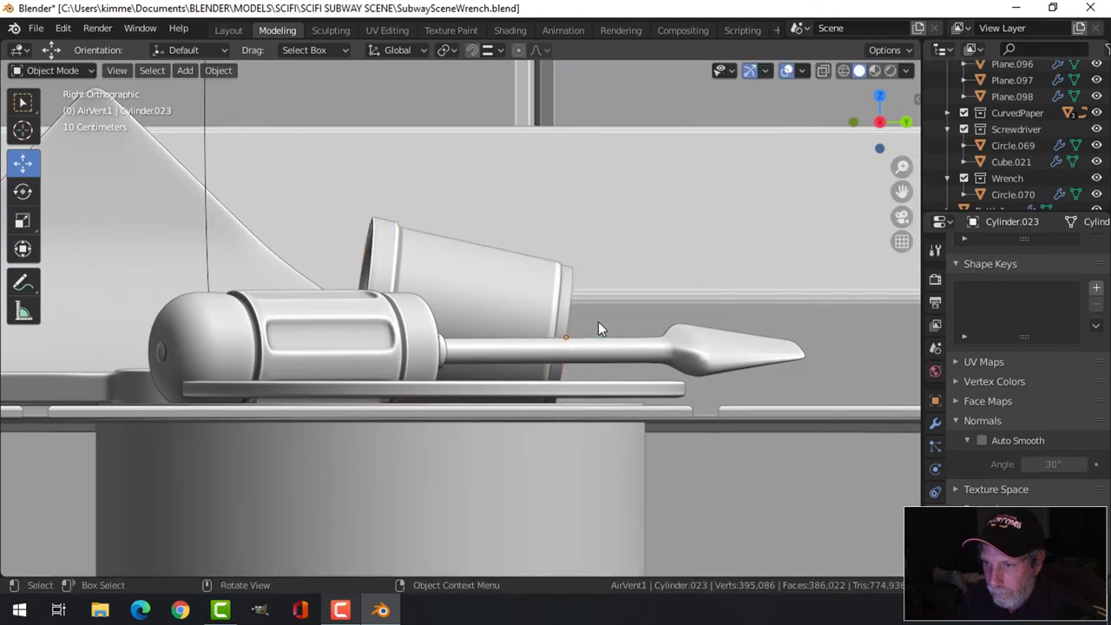
# Rotate the tipped cup -12.6° around the global Z axis on the floor beside the wrench and screwdriver.
pyautogui.moveTo(598, 321); pyautogui.dragTo(597, 385, button='middle')
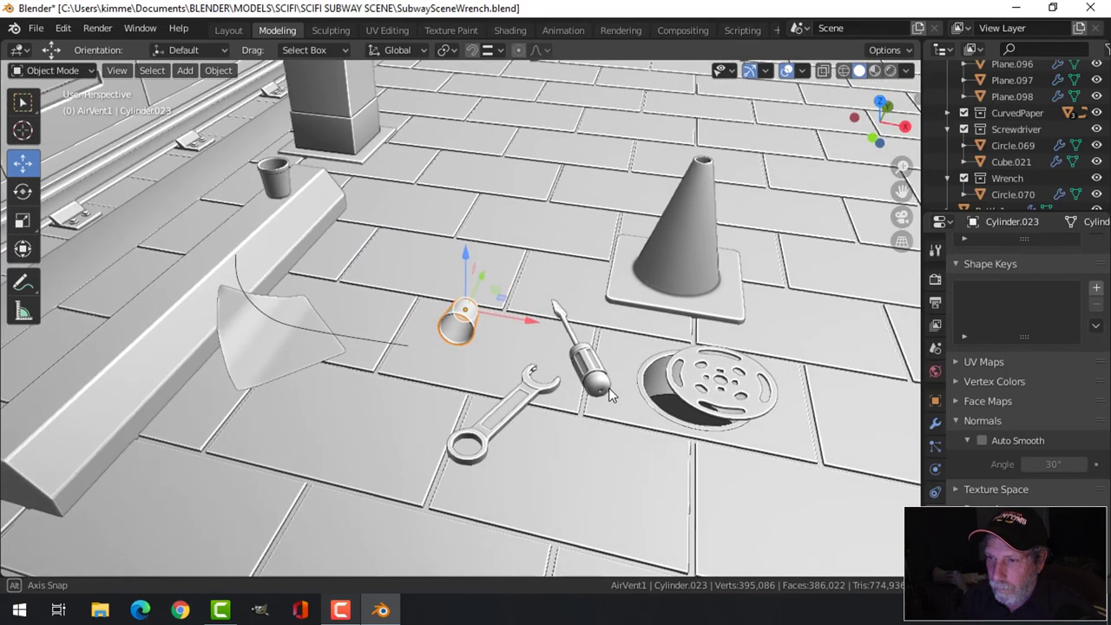
pyautogui.press('r')
pyautogui.press('z')
pyautogui.click(526, 368)
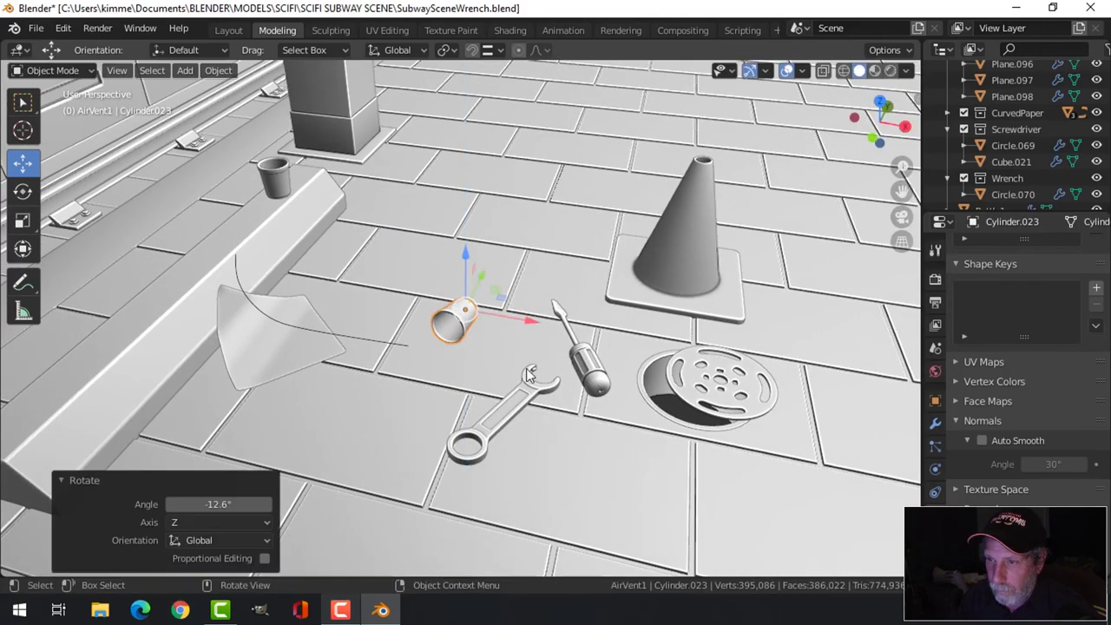
# Select the small cup beside the bottles near the trash can and save the scene file.
pyautogui.moveTo(527, 324); pyautogui.dragTo(617, 370, button='middle')
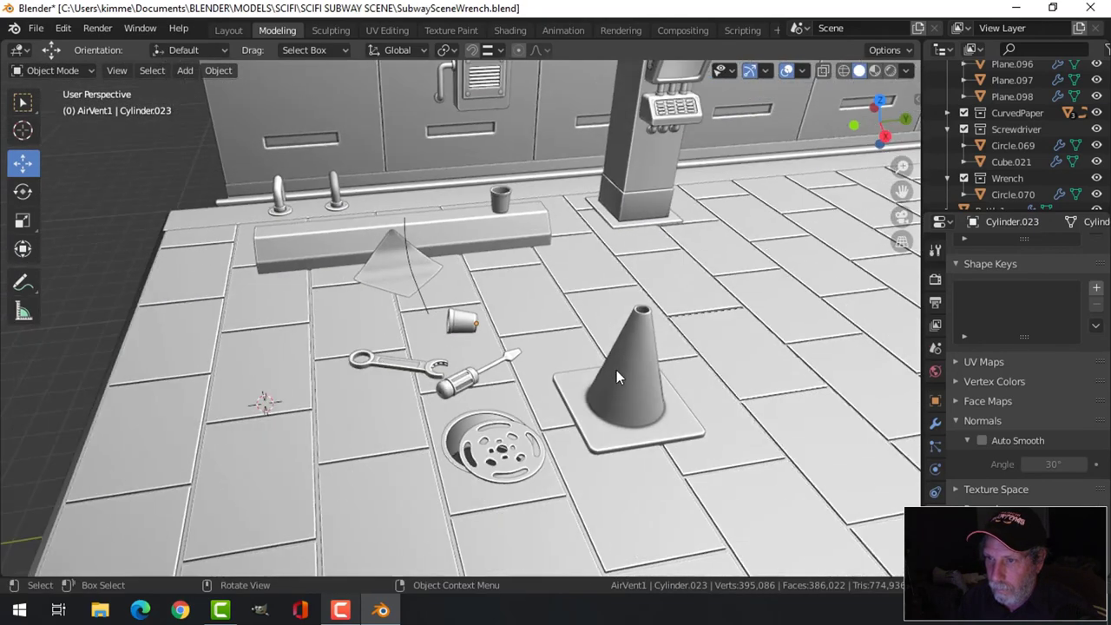
pyautogui.moveTo(547, 377); pyautogui.dragTo(596, 363, button='middle')
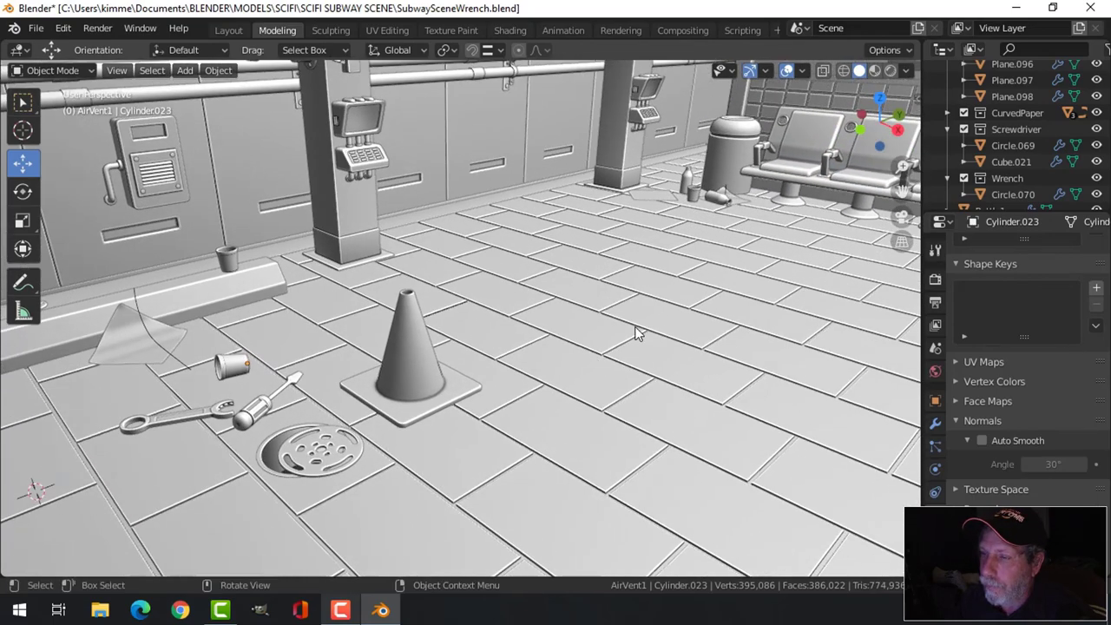
pyautogui.click(694, 201)
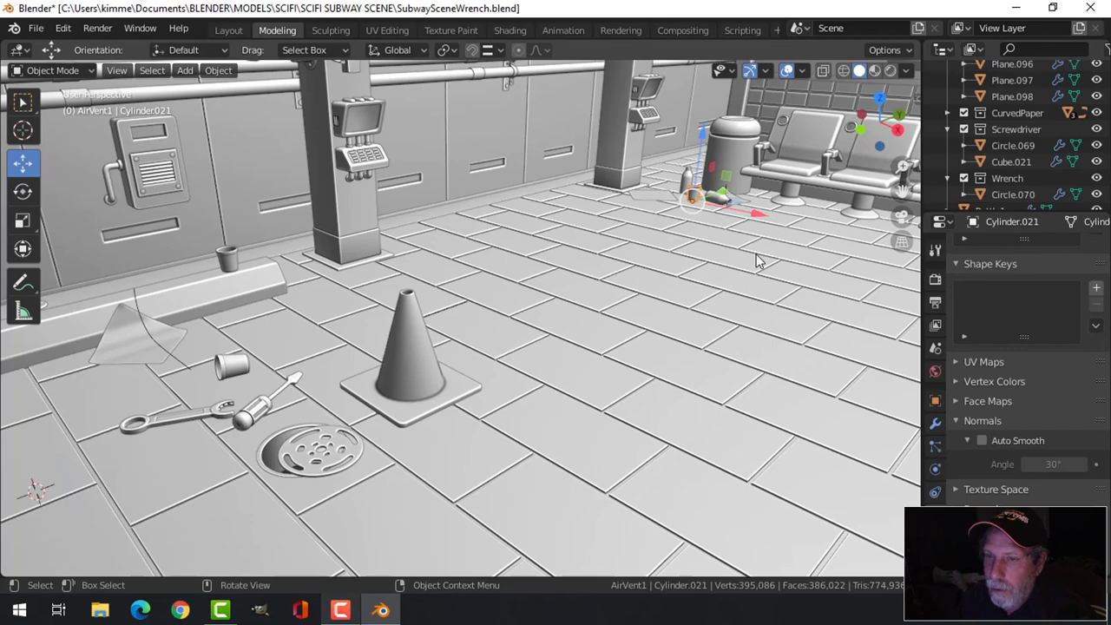
pyautogui.scroll(-2, 758, 261)
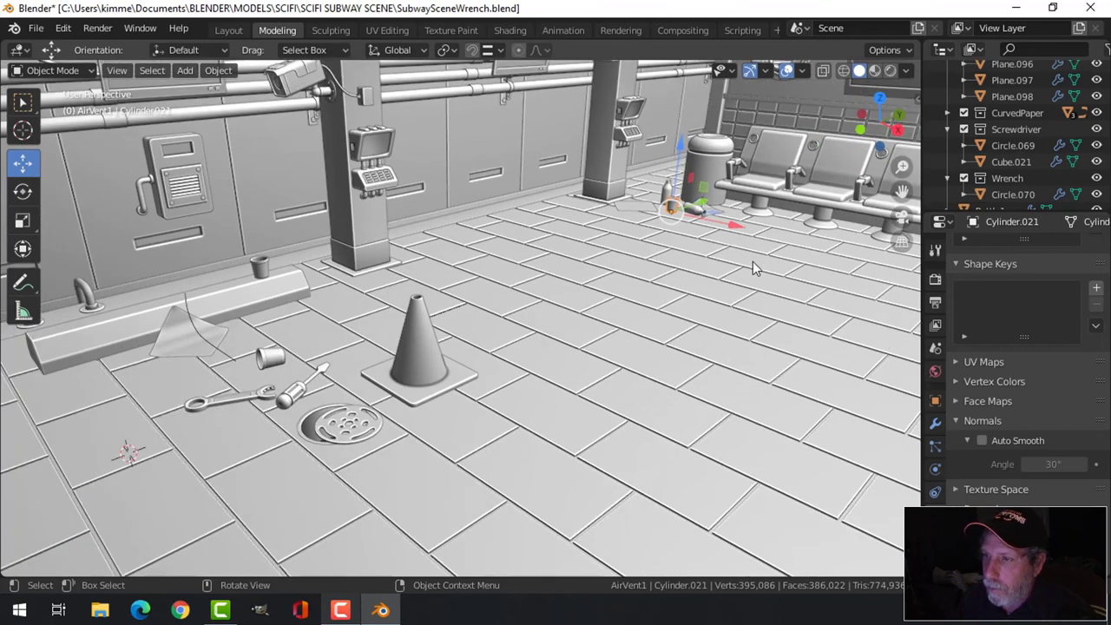
pyautogui.hotkey('ctrl', 's')
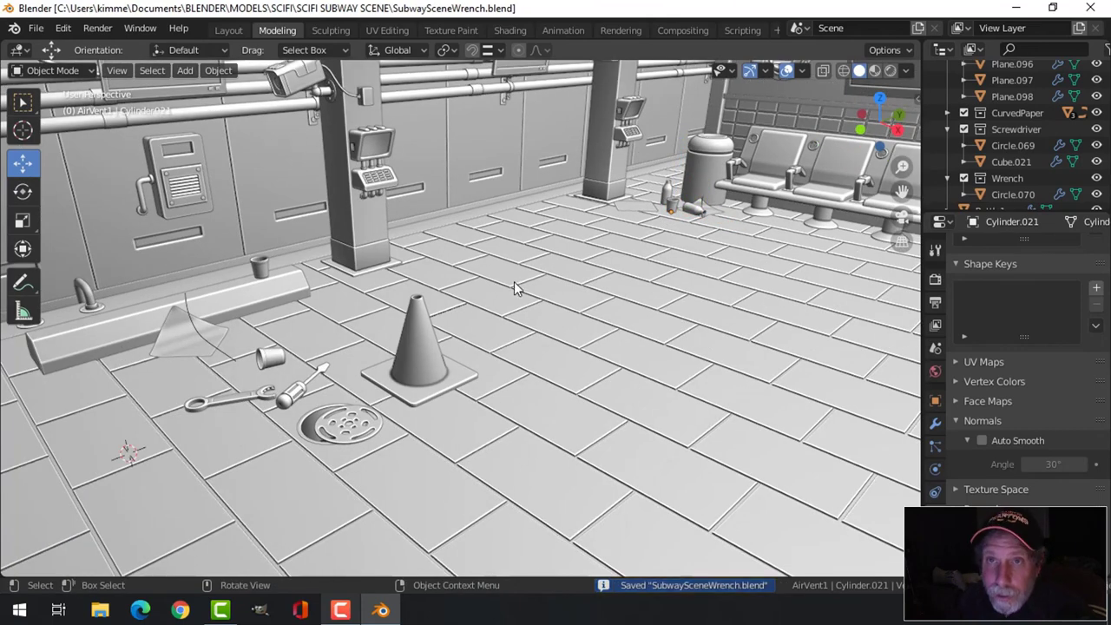